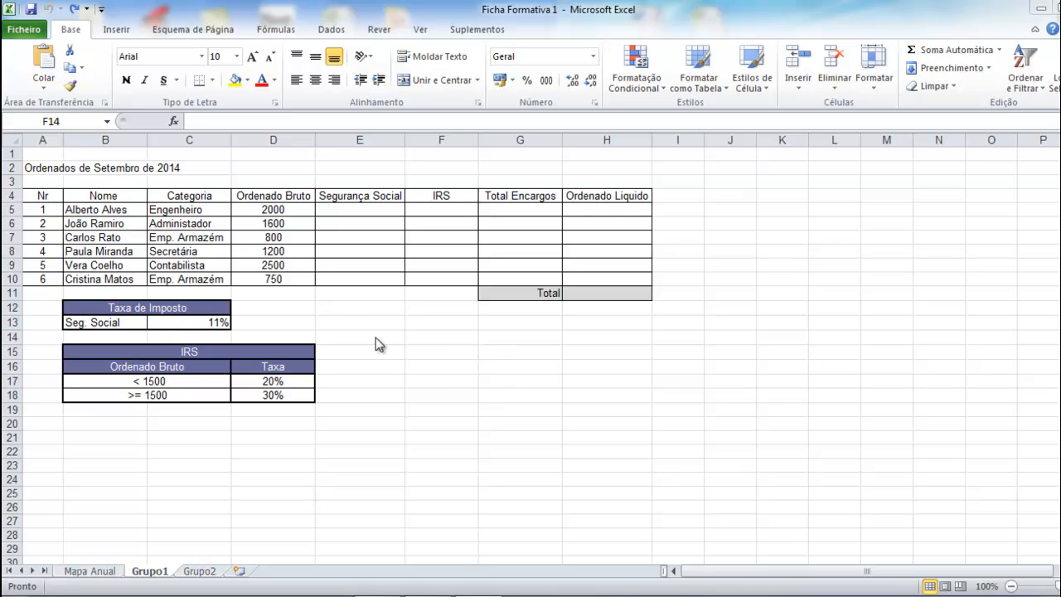
# Give column A of the Grupo1 sheet an exact column width of 8.
pyautogui.click(43, 139)
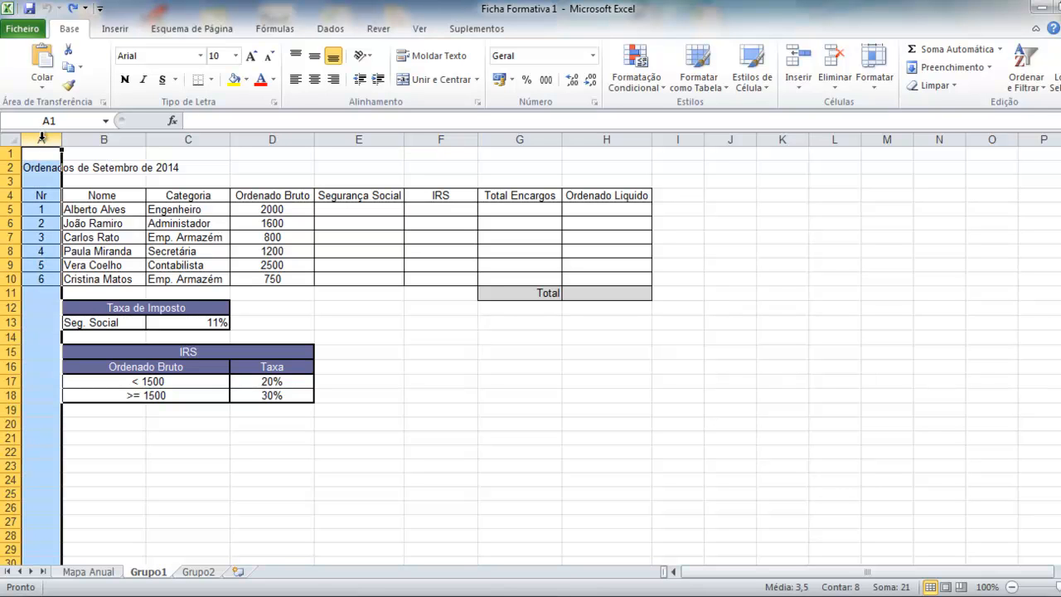
pyautogui.click(875, 71)
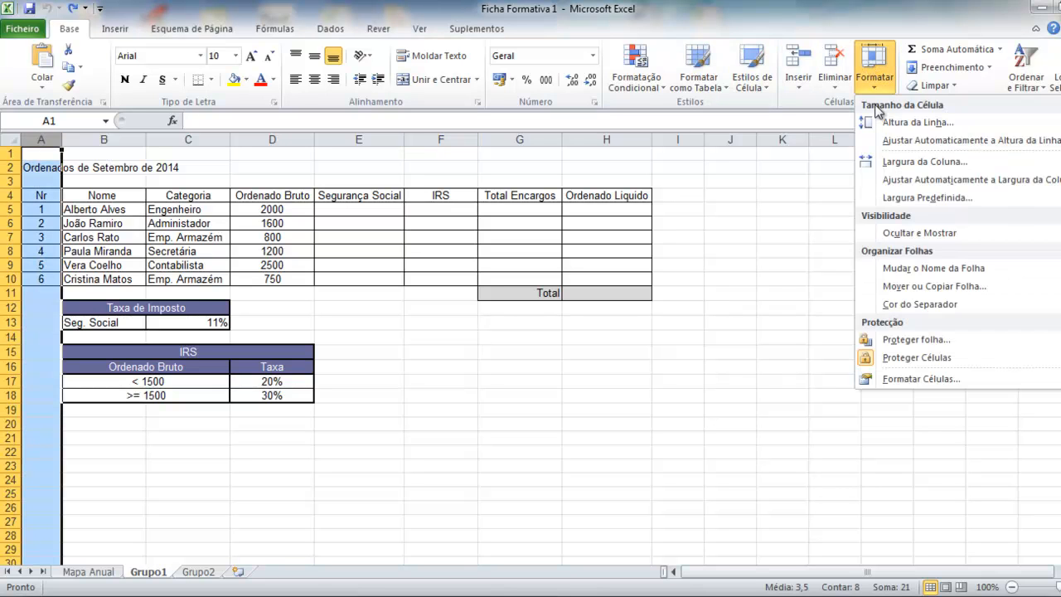
pyautogui.click(907, 162)
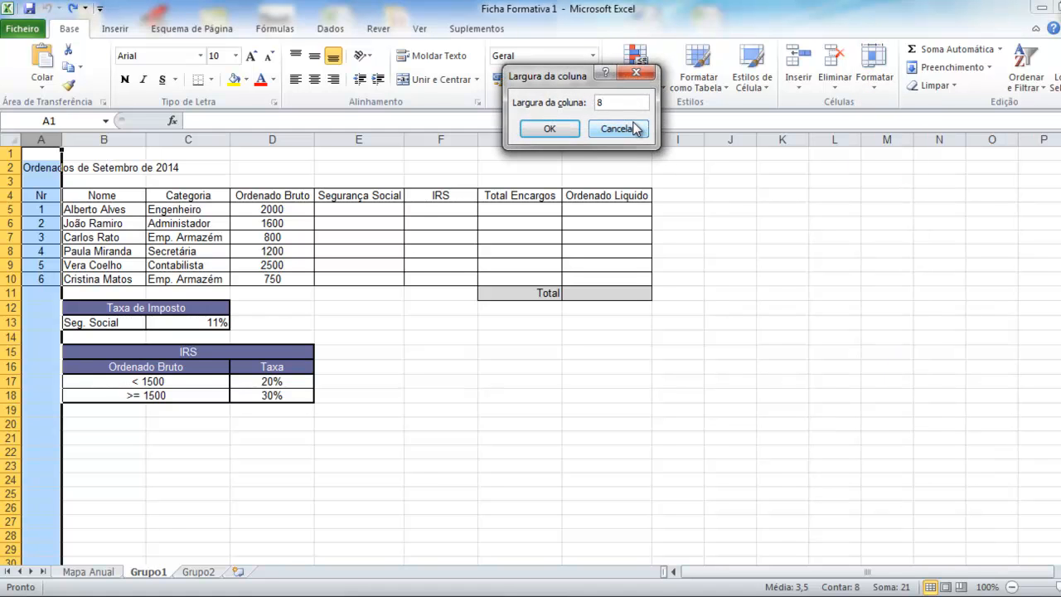
pyautogui.press('Return')
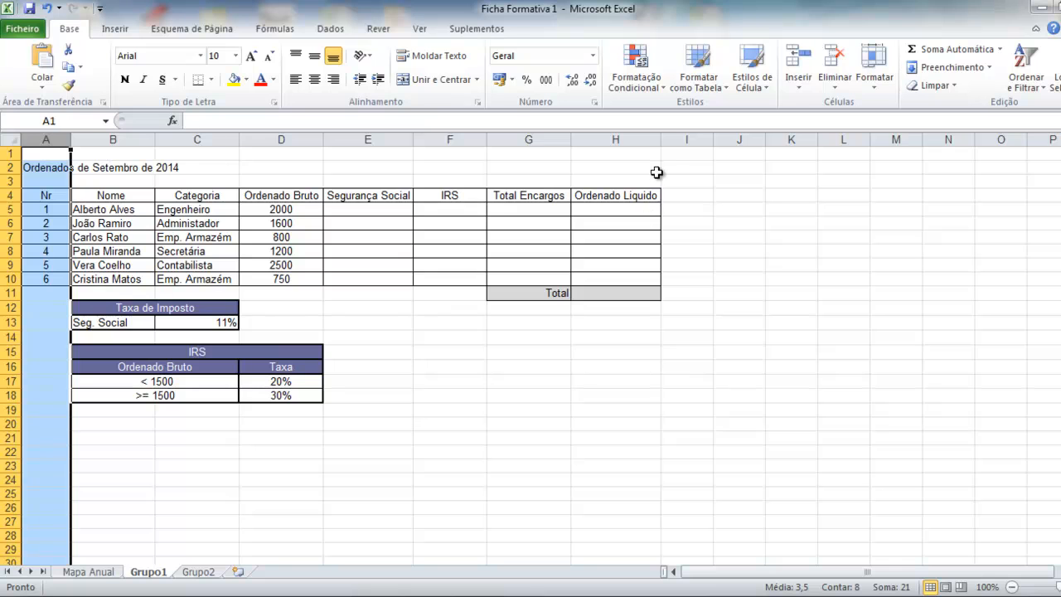
# Merge and centre the title 'Ordenados de Setembro de 2014' across A2:H2.
pyautogui.click(49, 169)
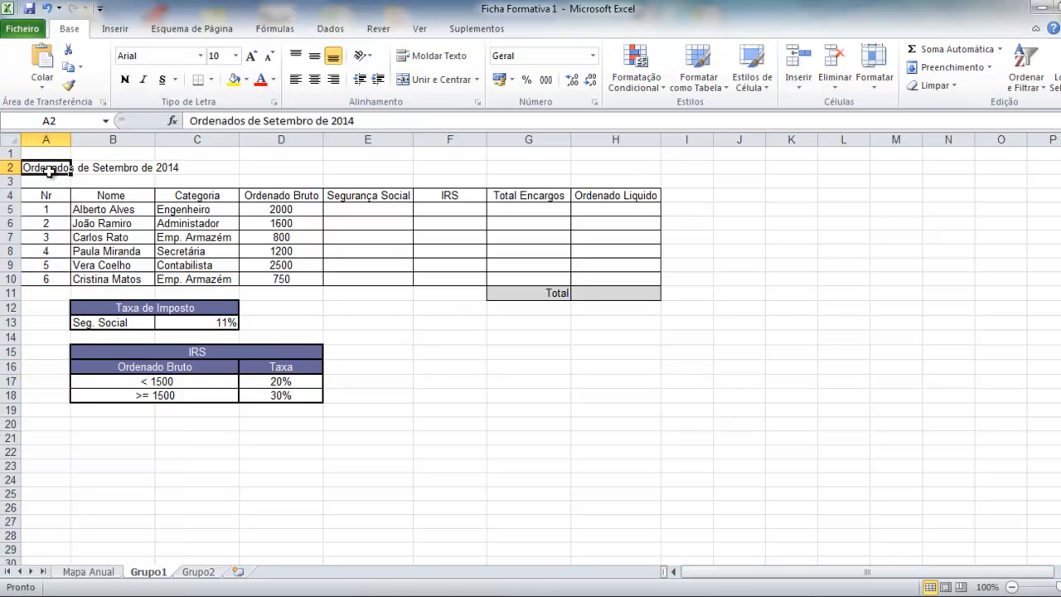
pyautogui.moveTo(45, 169); pyautogui.dragTo(598, 170)
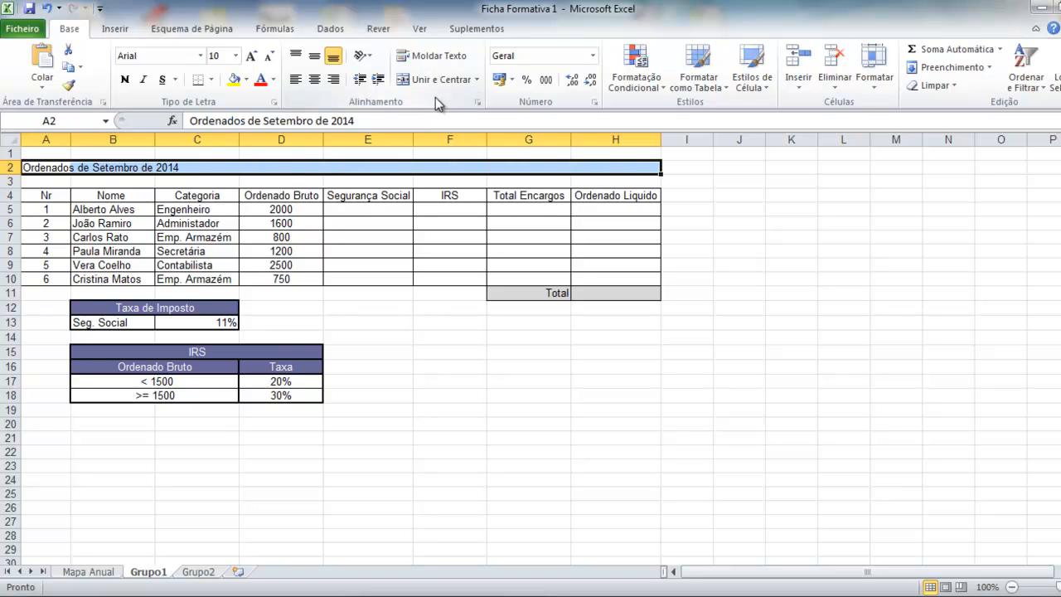
pyautogui.click(443, 81)
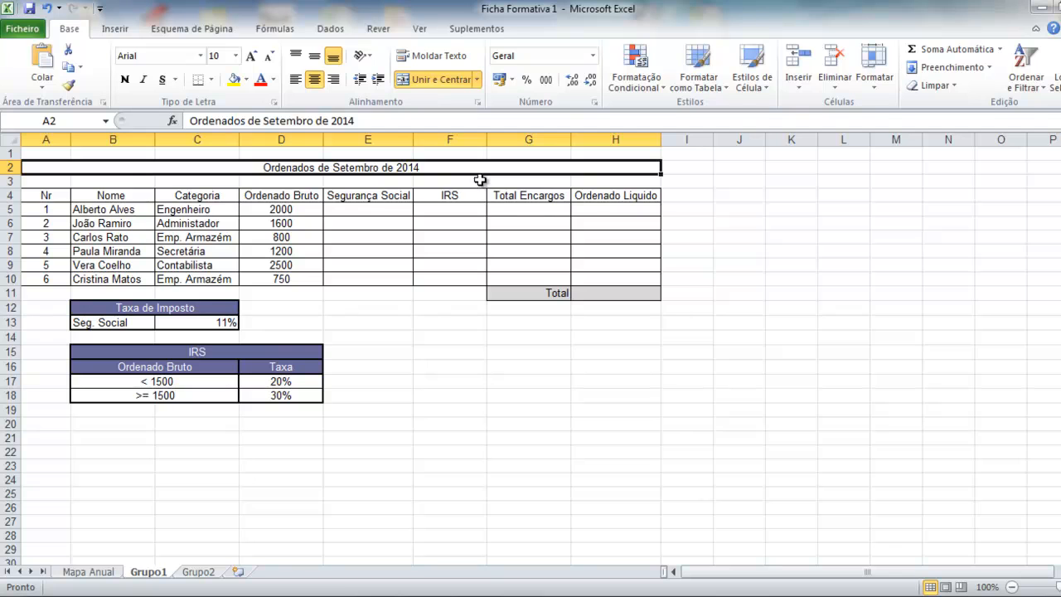
# Add a double-line outline border around the merged title.
pyautogui.click(212, 81)
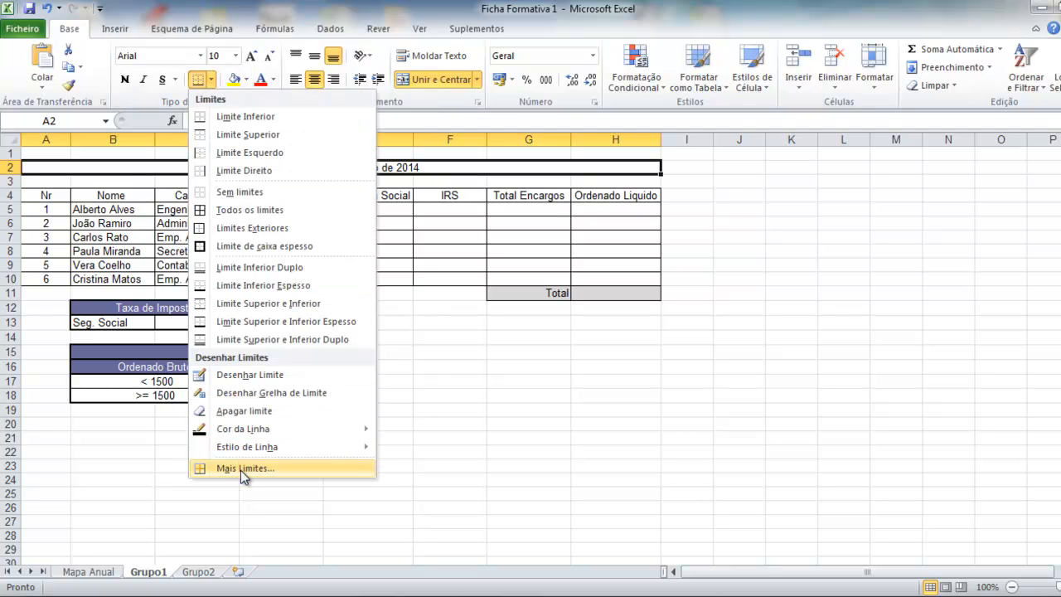
pyautogui.click(241, 469)
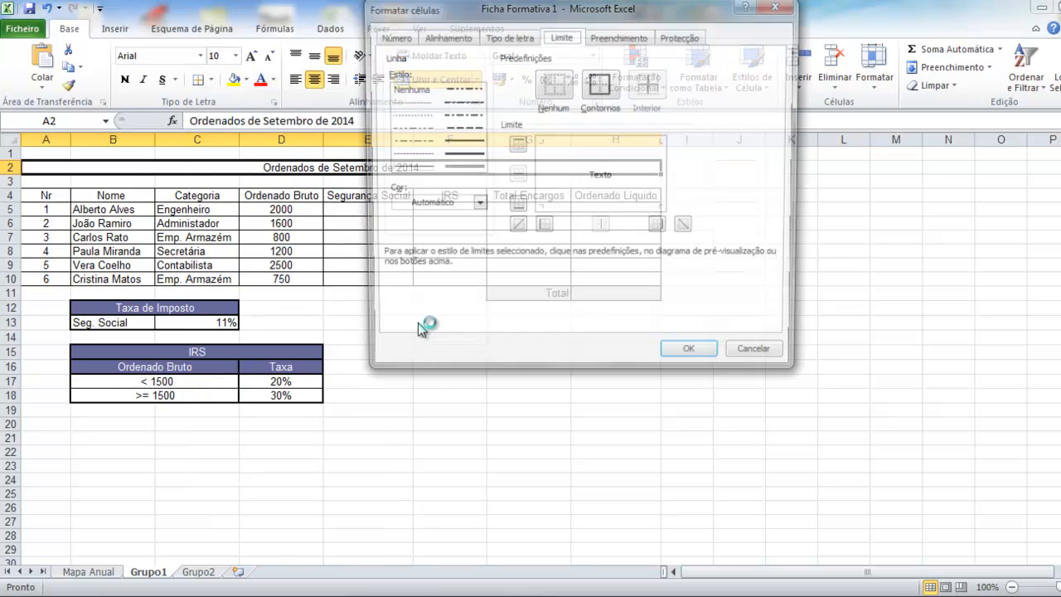
pyautogui.click(460, 168)
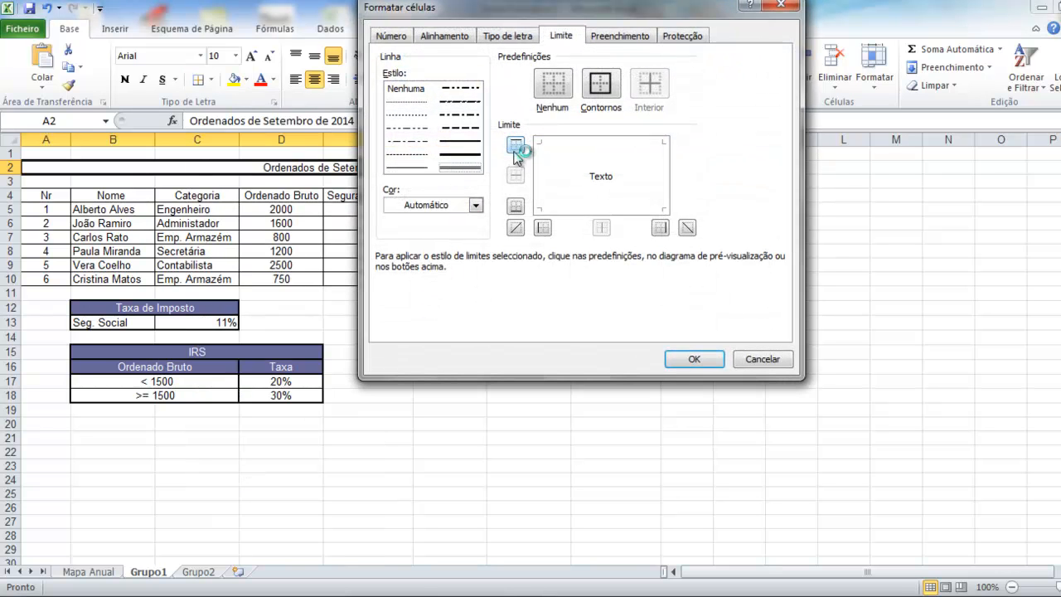
pyautogui.click(601, 83)
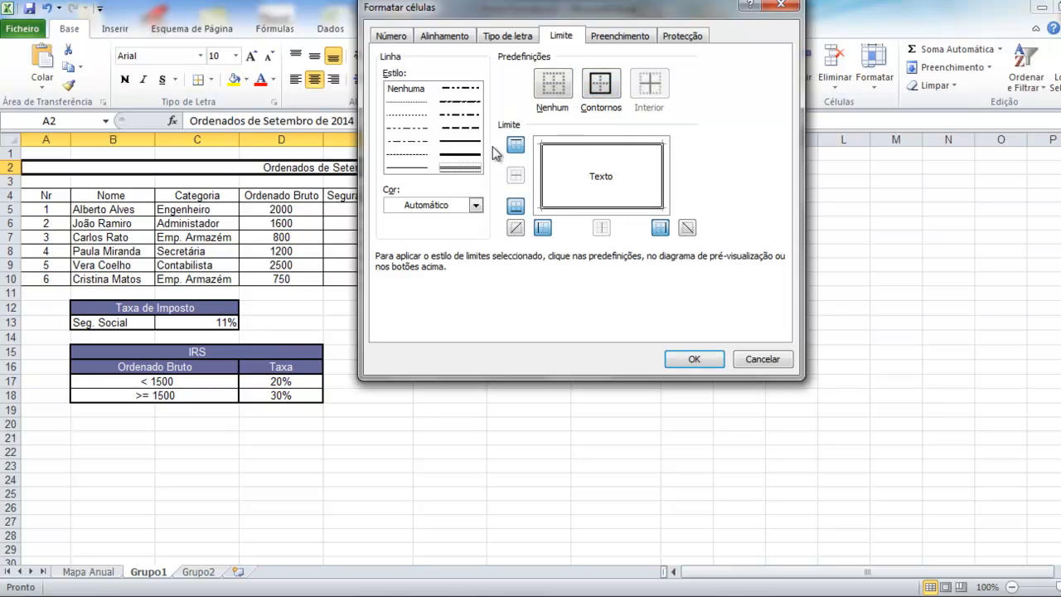
pyautogui.click(694, 359)
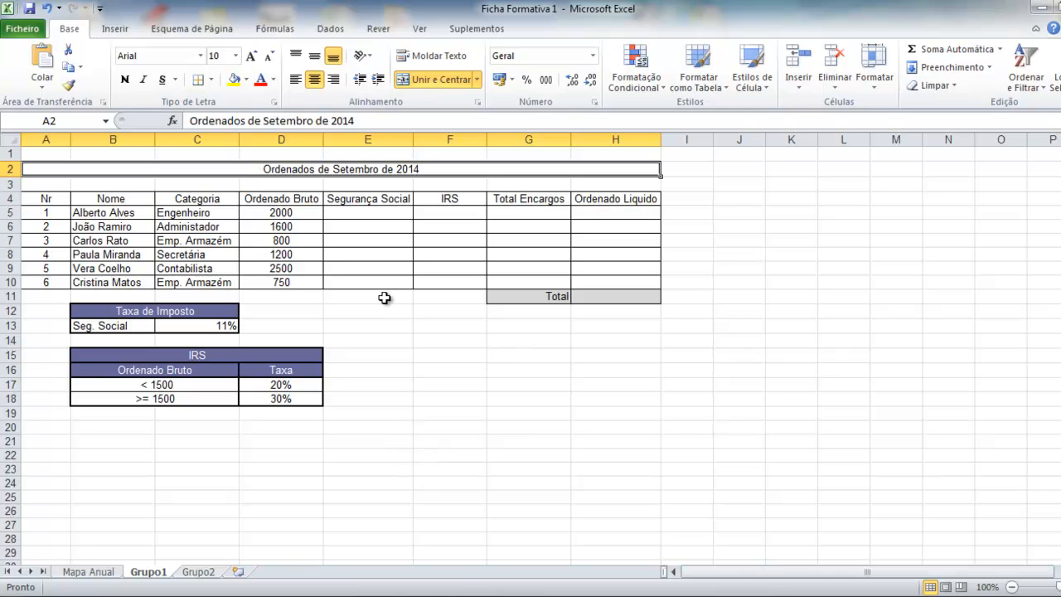
# Set the title font to 14-point Verdana, then select the salary and deduction cells D5:H10.
pyautogui.click(199, 56)
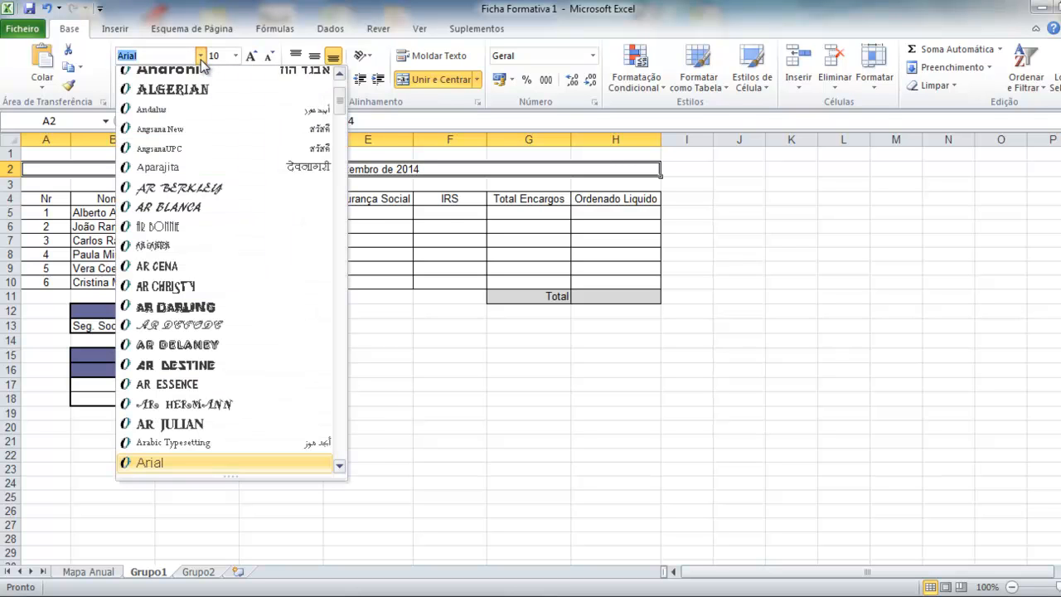
pyautogui.write('Vani')
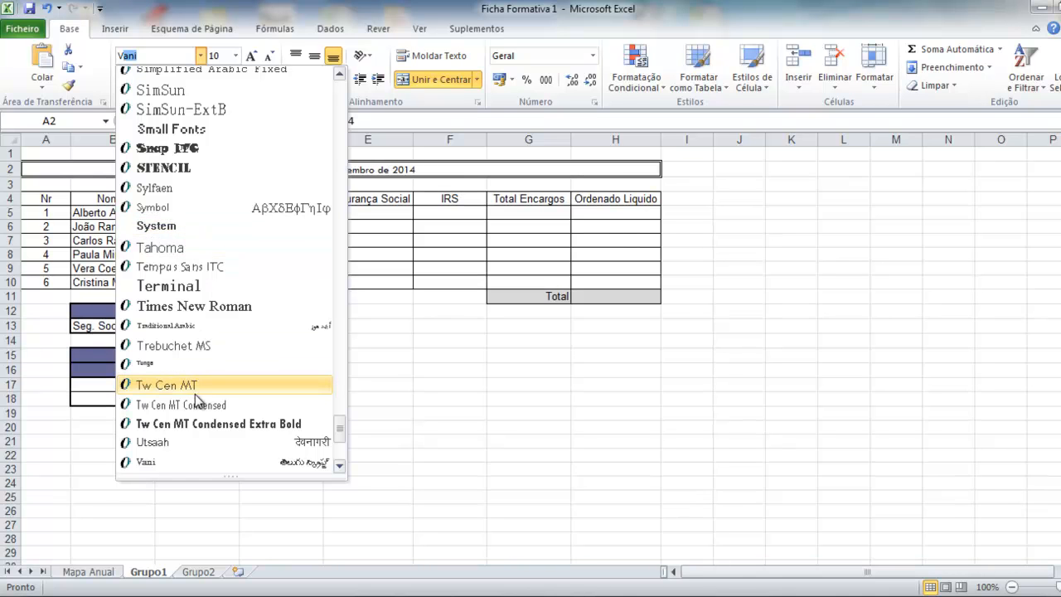
pyautogui.scroll(-4, 203, 373)
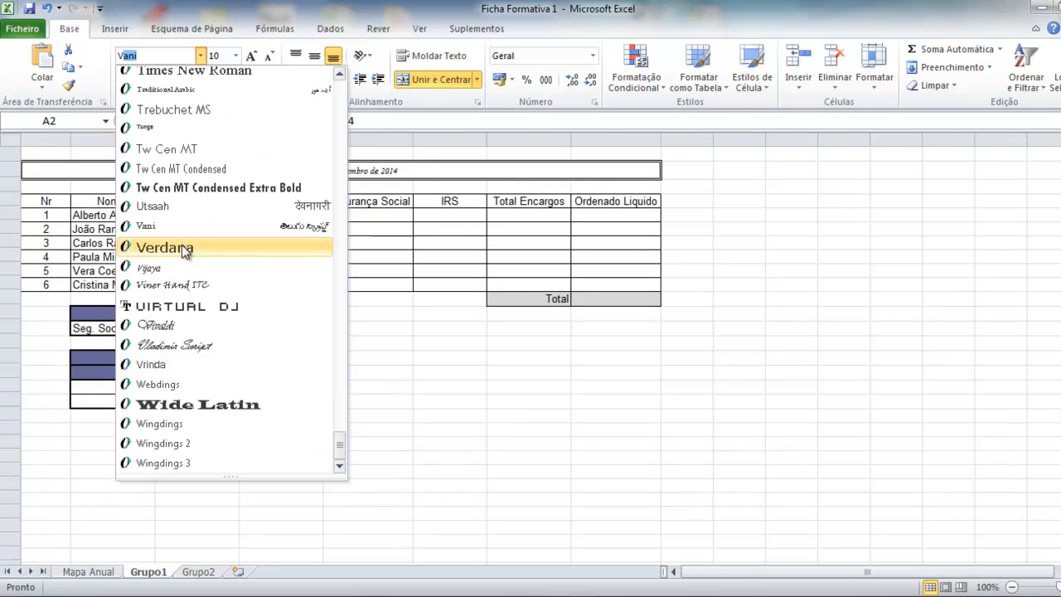
pyautogui.click(181, 247)
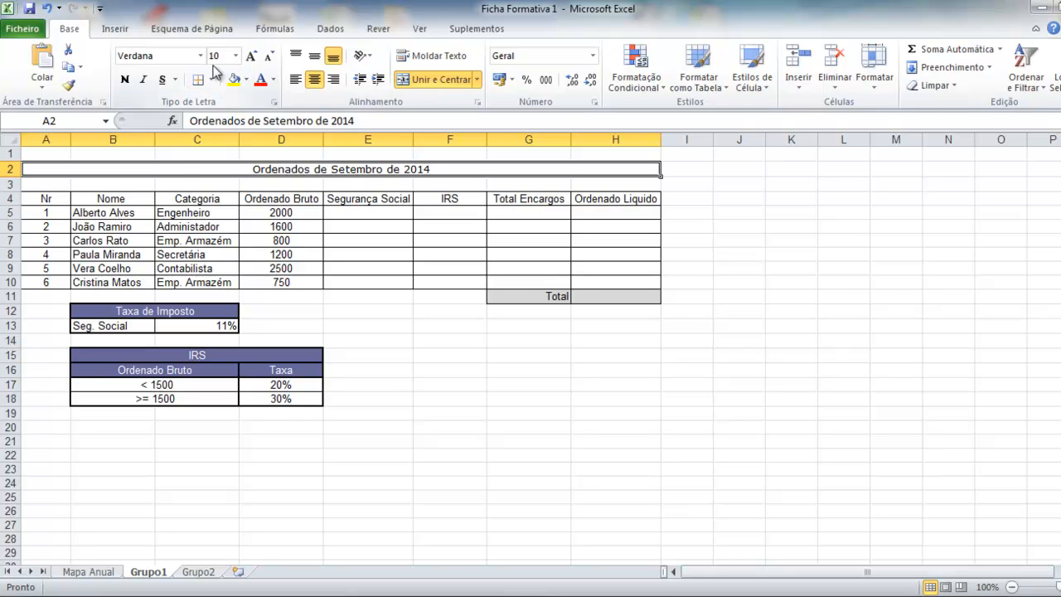
pyautogui.click(237, 56)
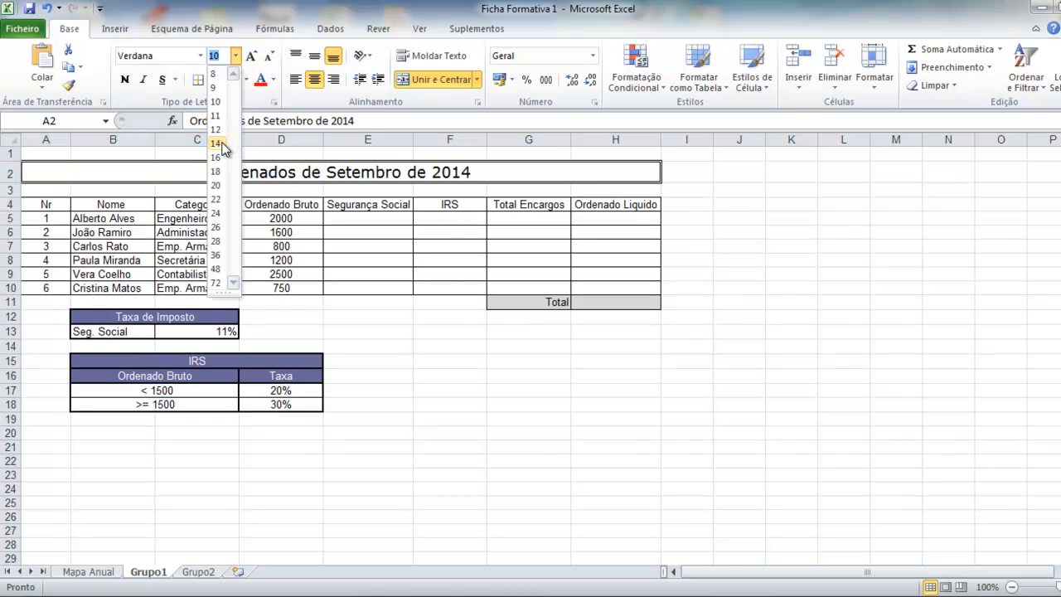
pyautogui.click(228, 144)
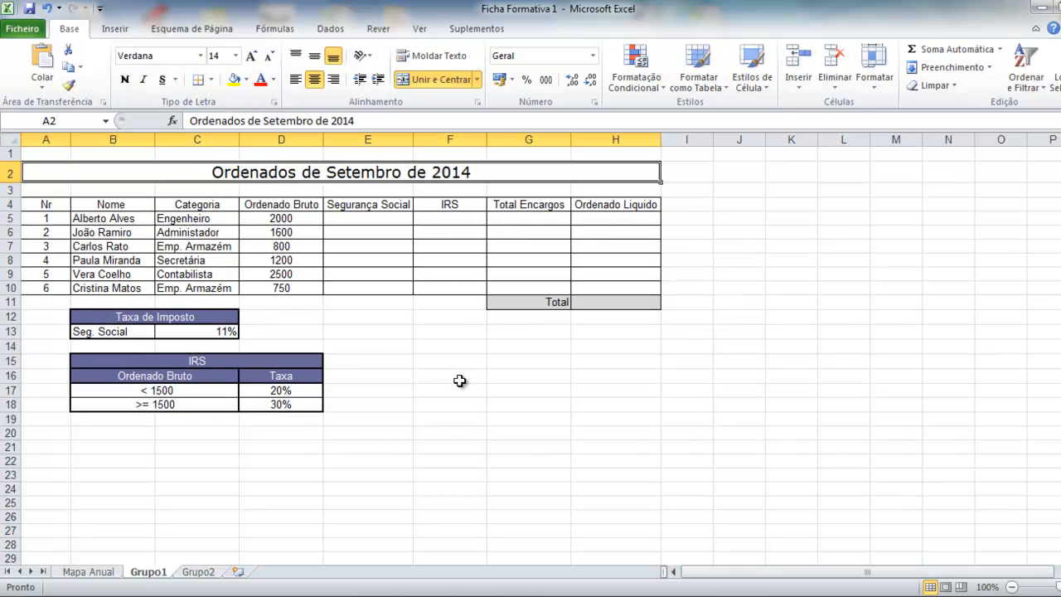
pyautogui.click(291, 219)
pyautogui.moveTo(292, 220); pyautogui.dragTo(614, 286)
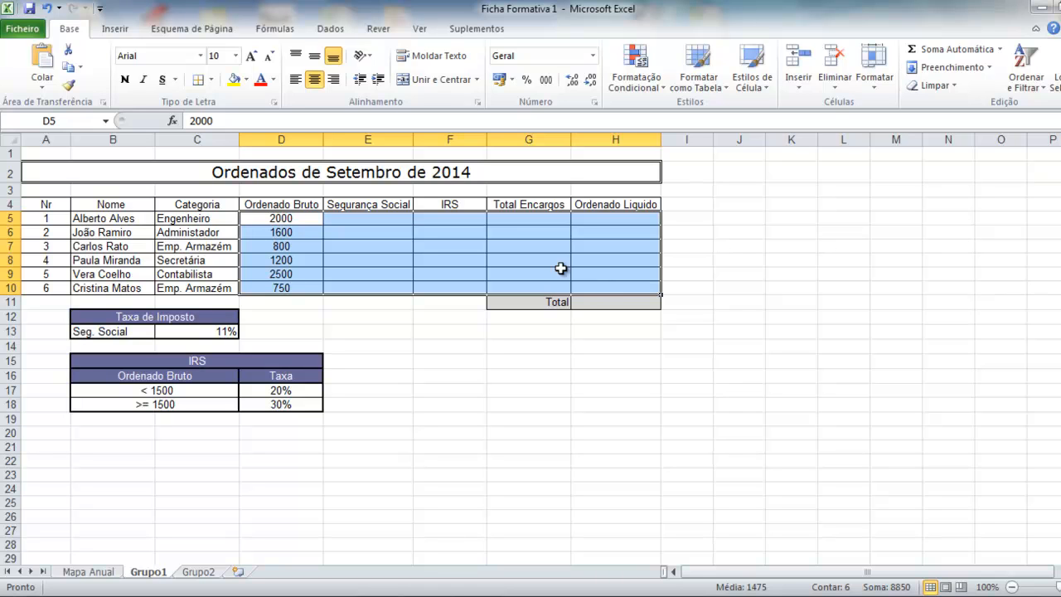
# Format D5:H10 as euro currency and make the Seg. Social label in B13 bold on yellow.
pyautogui.click(593, 55)
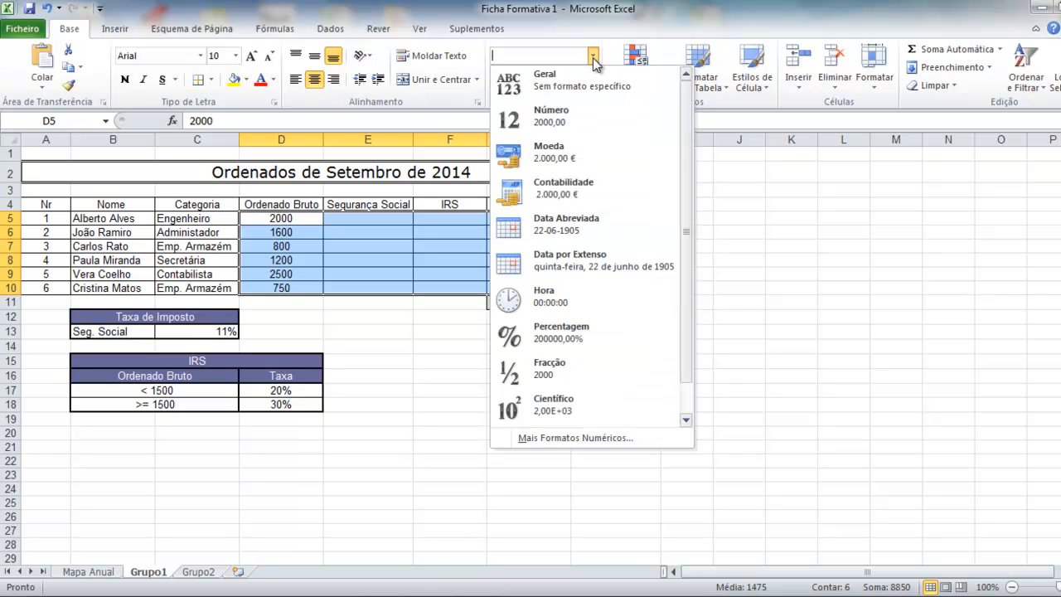
pyautogui.click(571, 154)
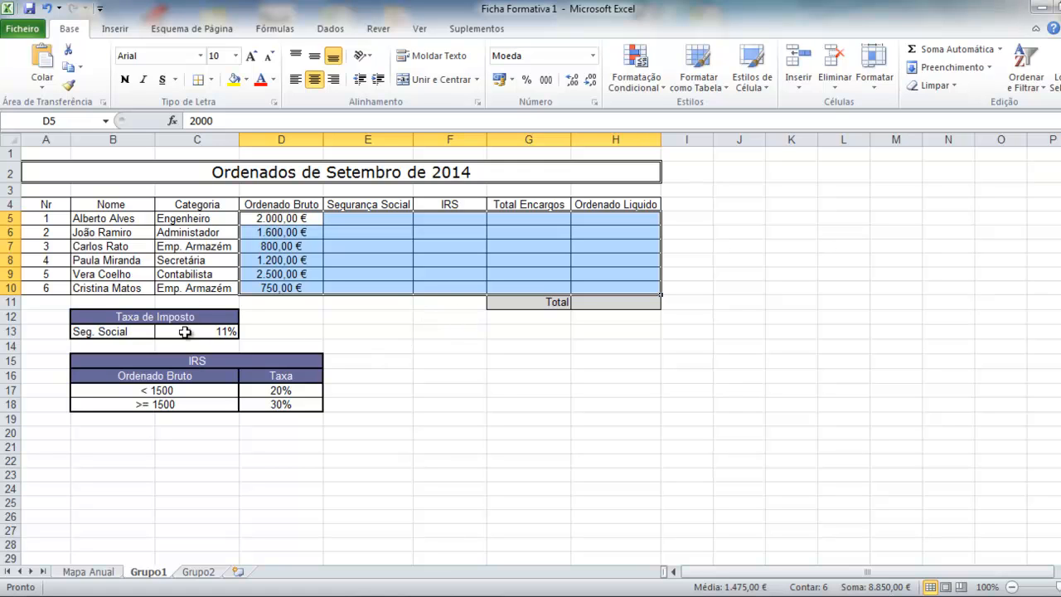
pyautogui.click(108, 334)
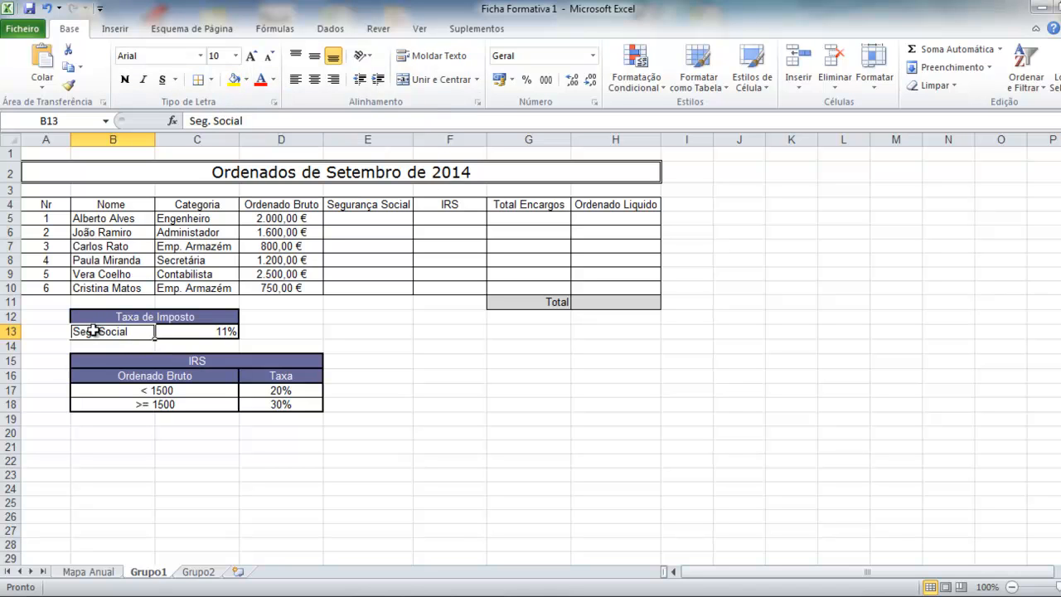
pyautogui.click(235, 80)
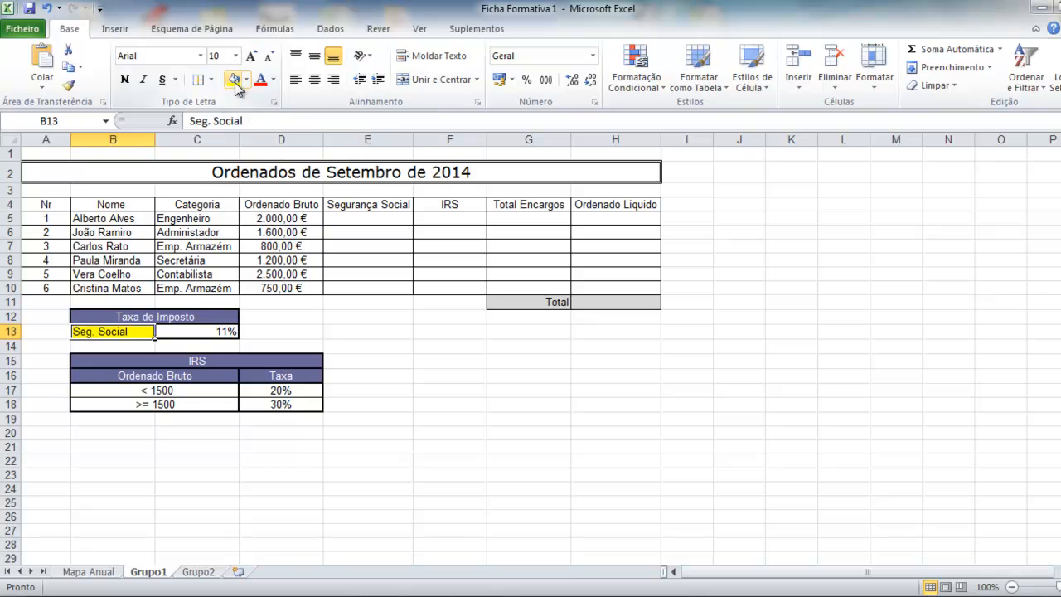
pyautogui.click(125, 80)
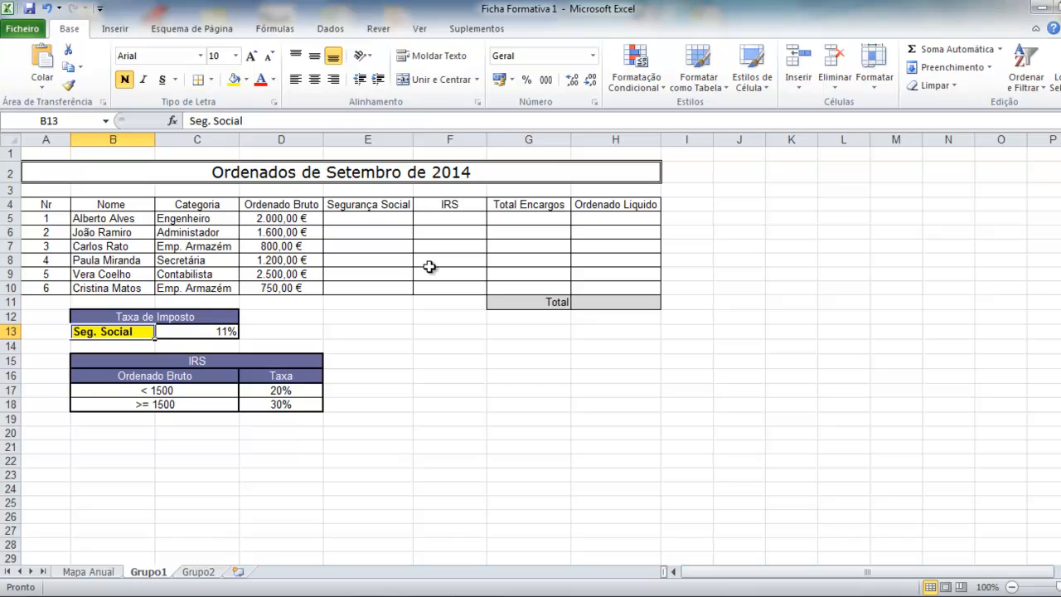
pyautogui.click(364, 217)
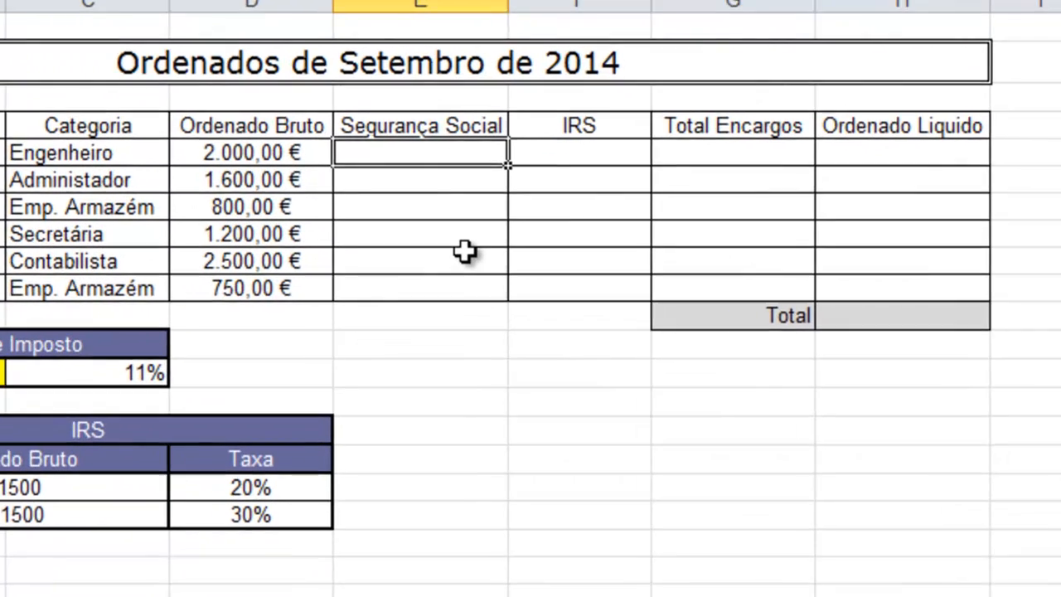
# Enter the Segurança Social formula =D5*C13 in E5, giving 220,00 €.
pyautogui.write('=')
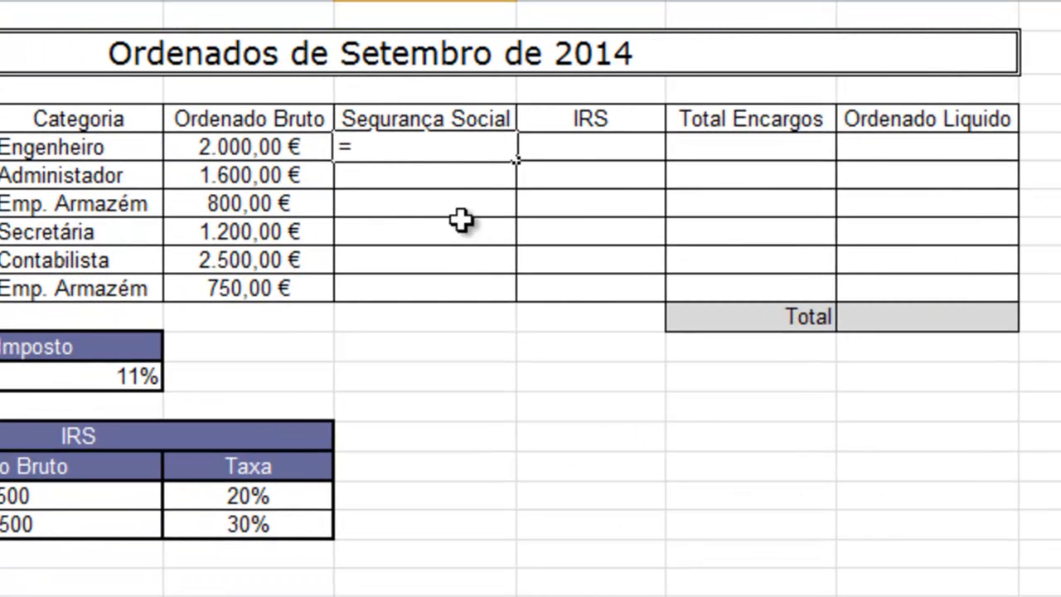
pyautogui.write('d5*')
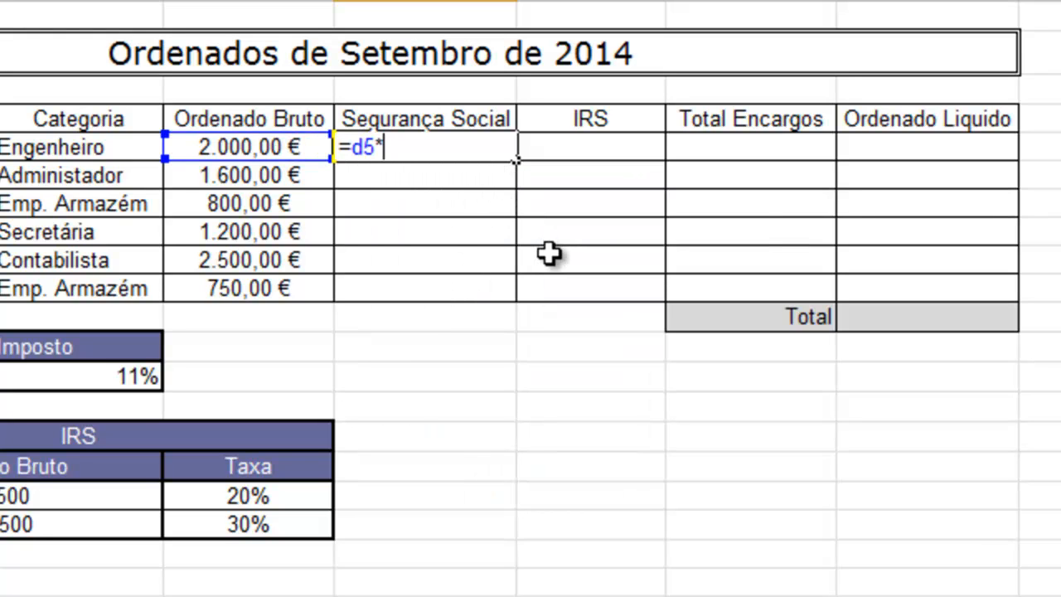
pyautogui.click(108, 377)
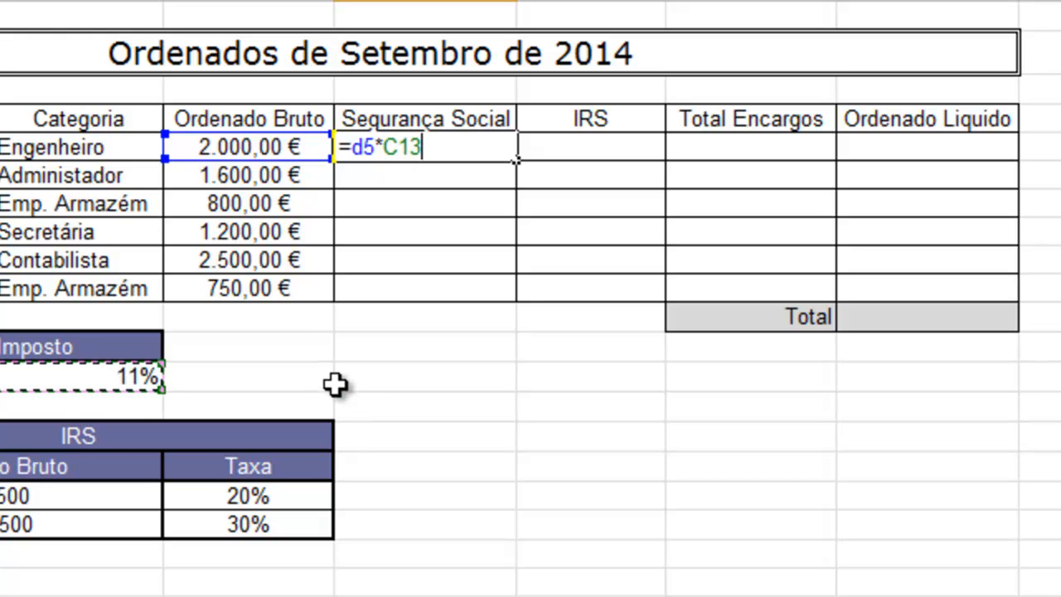
pyautogui.press('Return')
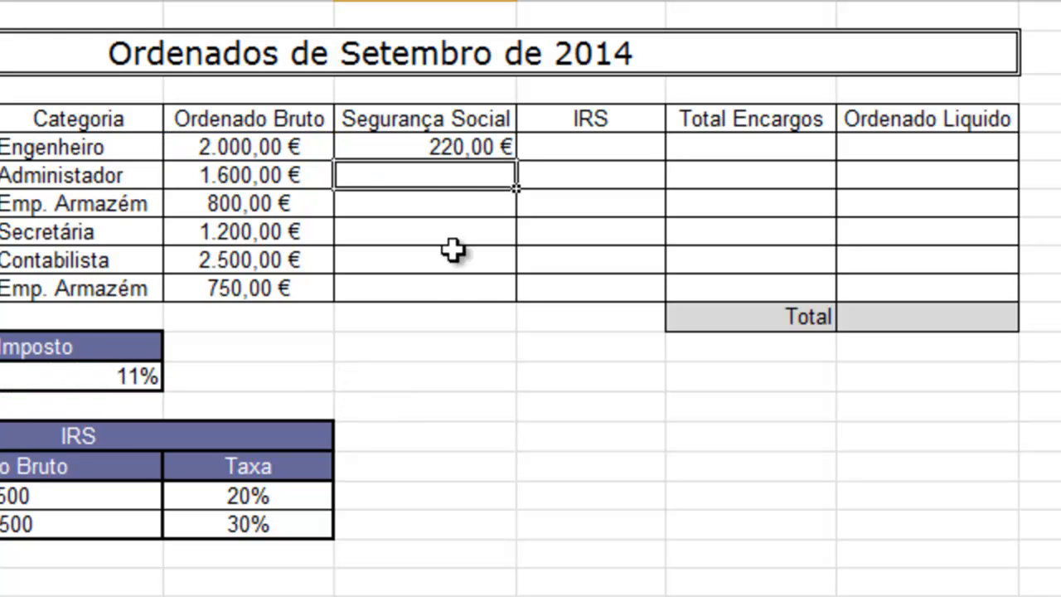
# Fill E5 down to E10 and inspect E6, which shows =D6*C14 and 0,00 €.
pyautogui.click(451, 149)
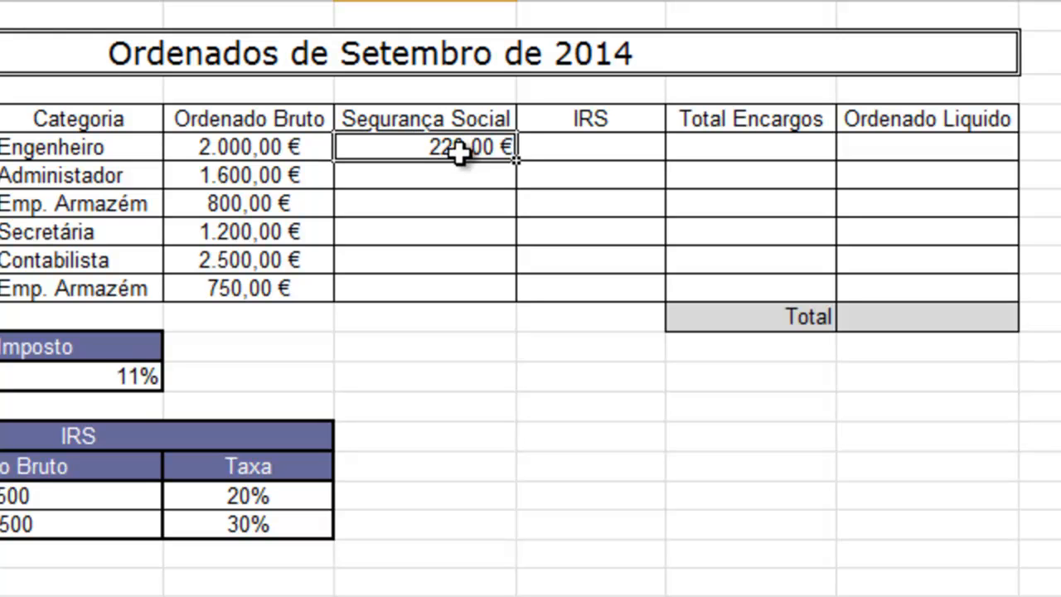
pyautogui.moveTo(517, 159); pyautogui.dragTo(516, 289)
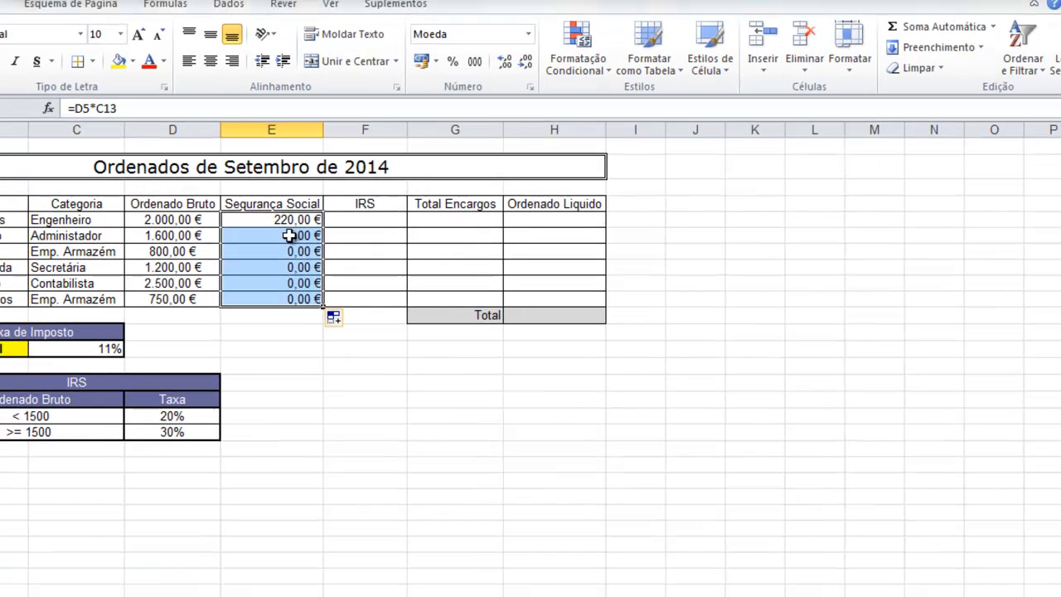
pyautogui.click(448, 175)
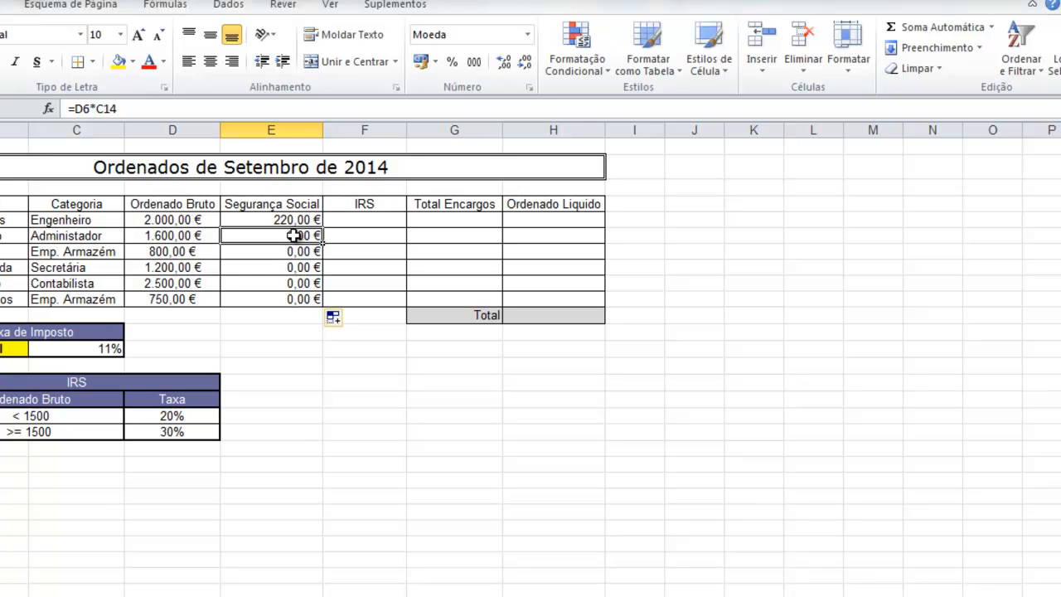
# Clear the wrong results below E5 and change E5's formula to =D5*C$13.
pyautogui.moveTo(295, 235); pyautogui.dragTo(289, 307)
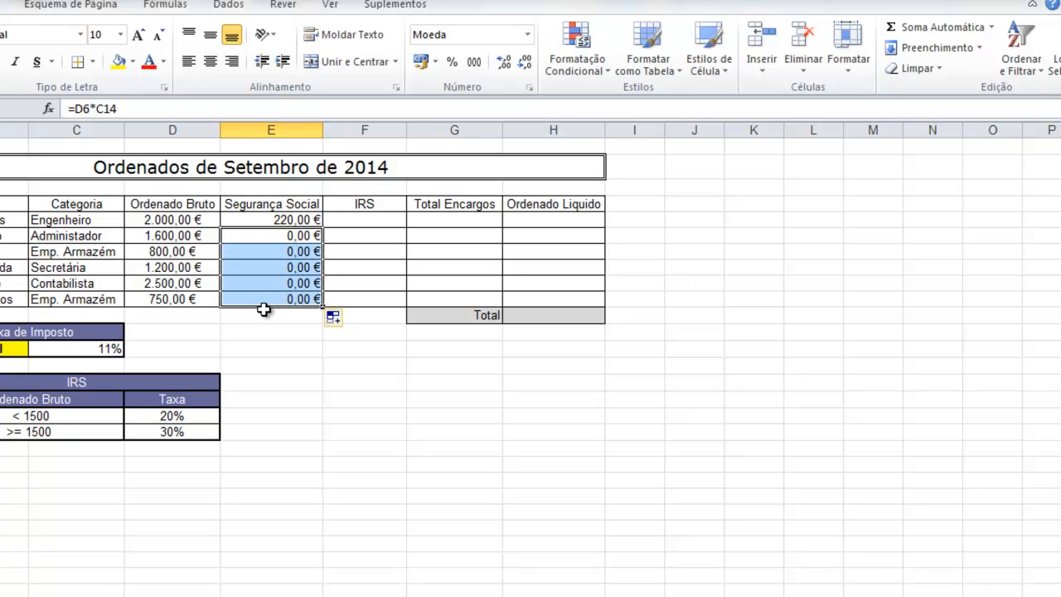
pyautogui.press('Delete')
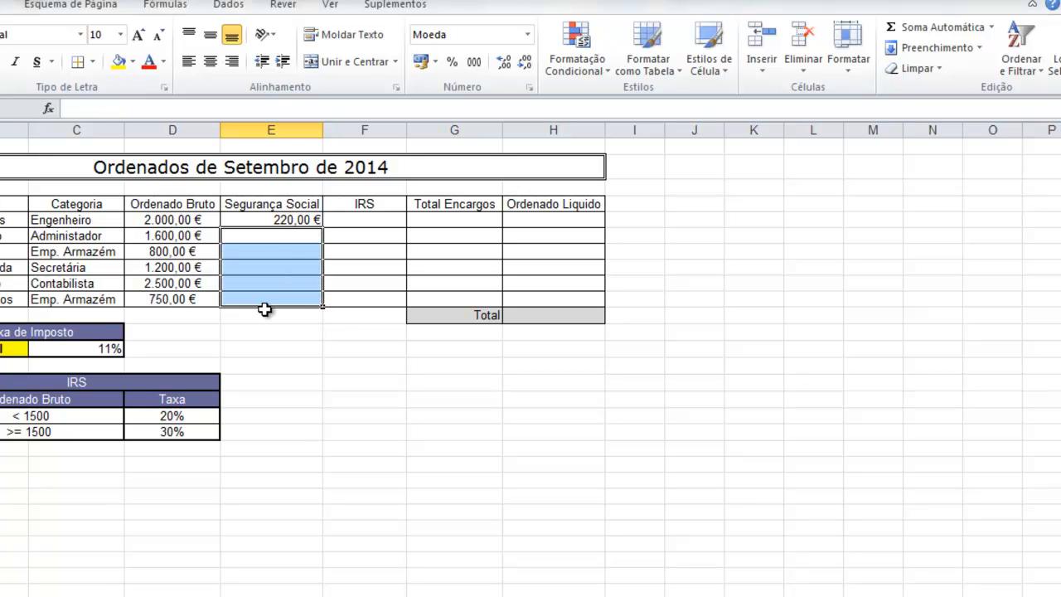
pyautogui.click(305, 220)
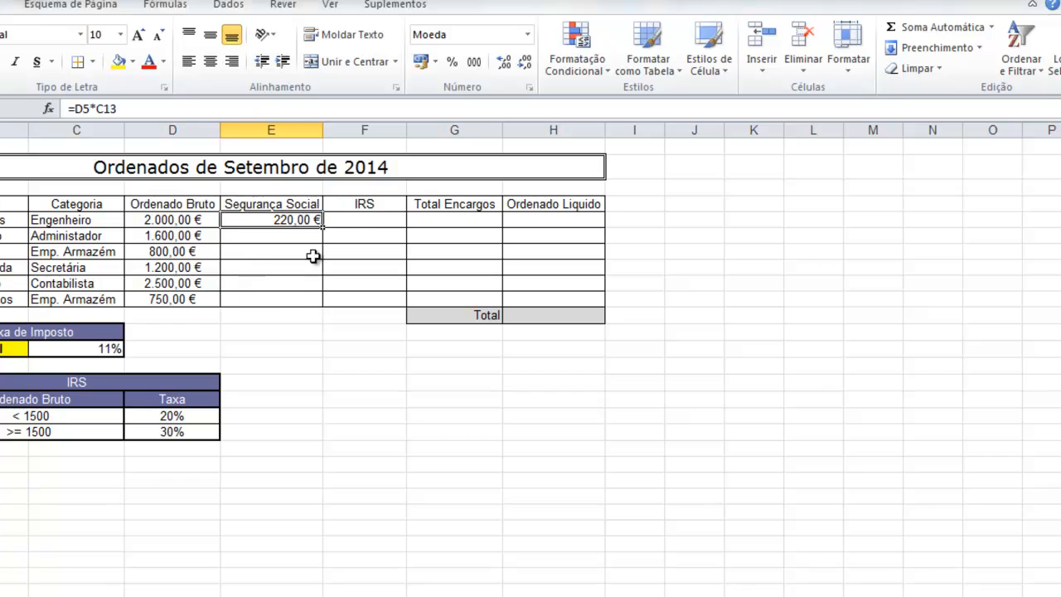
pyautogui.click(106, 108)
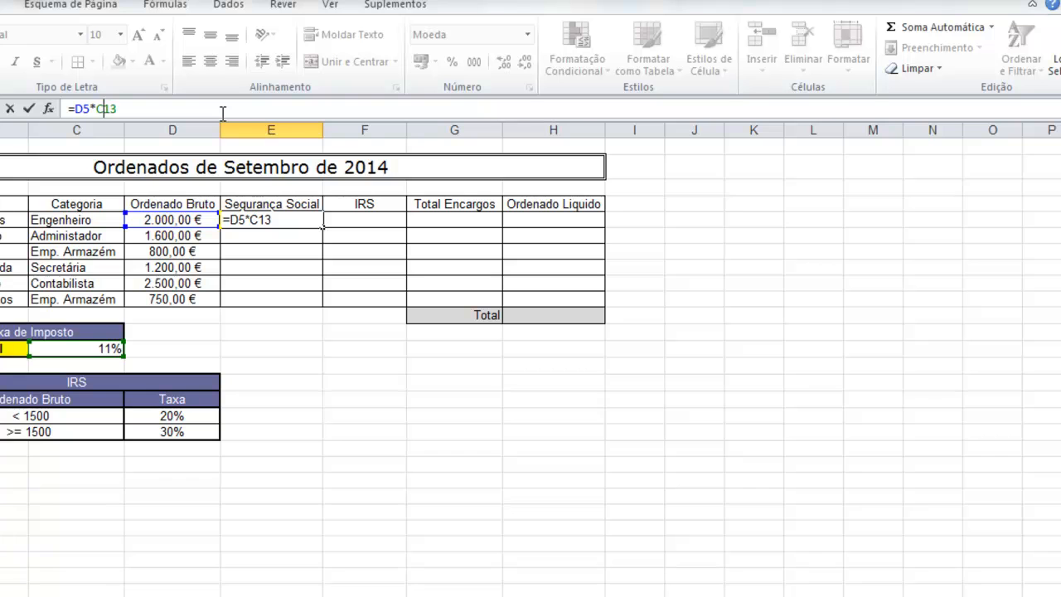
pyautogui.write('$')
pyautogui.press('Return')
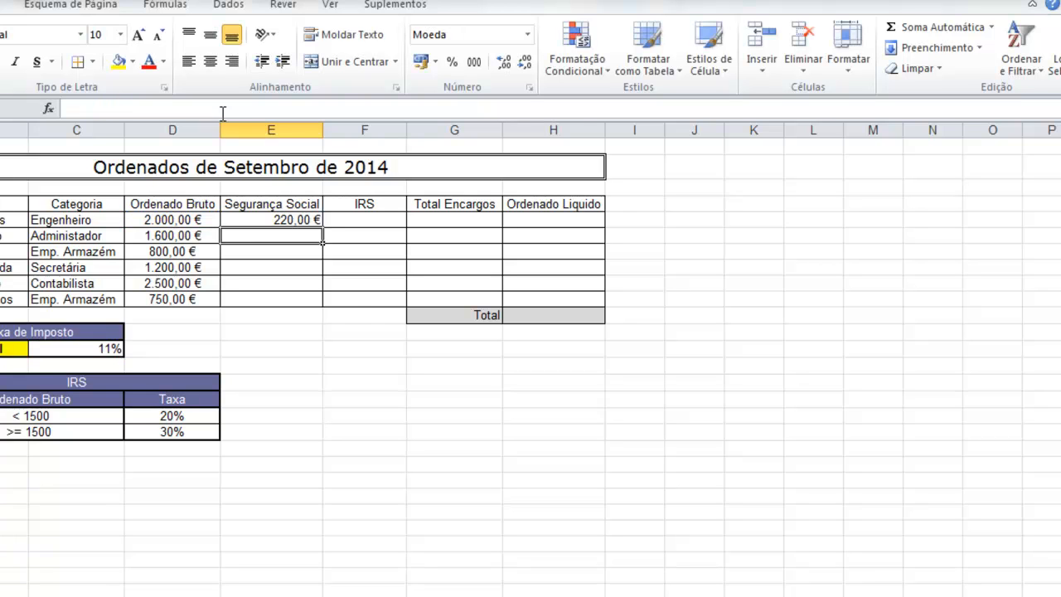
# Fill the corrected formula down to E10, giving 220,00 € through 82,50 €.
pyautogui.click(285, 220)
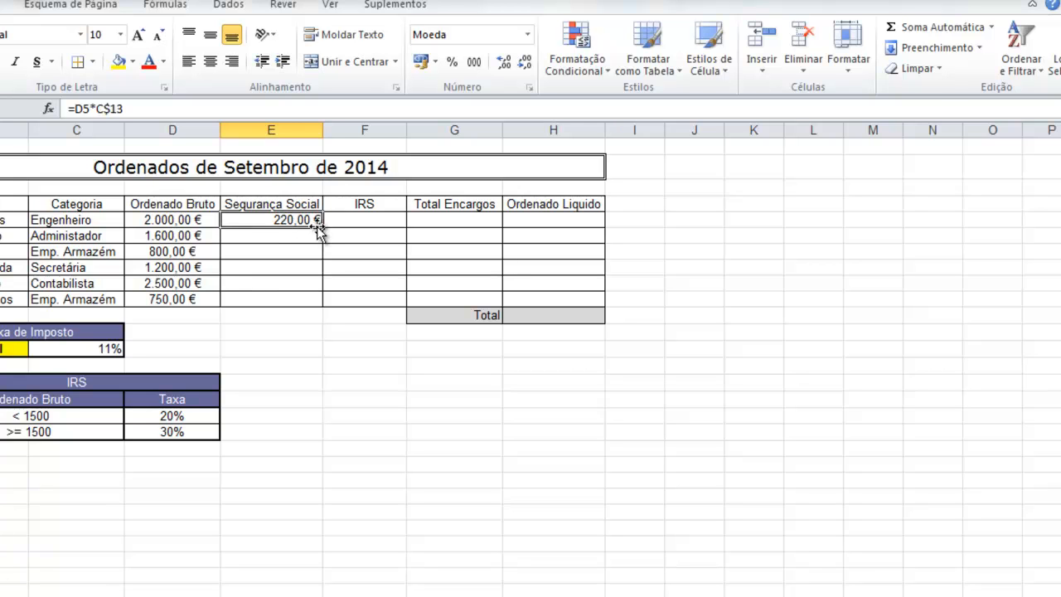
pyautogui.moveTo(322, 236); pyautogui.dragTo(319, 300)
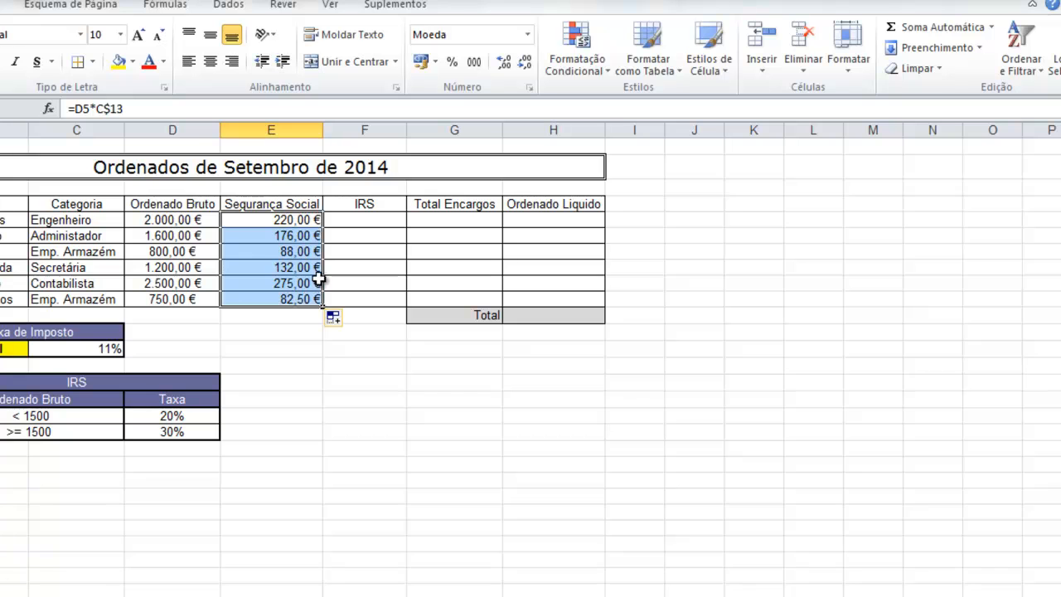
pyautogui.click(371, 222)
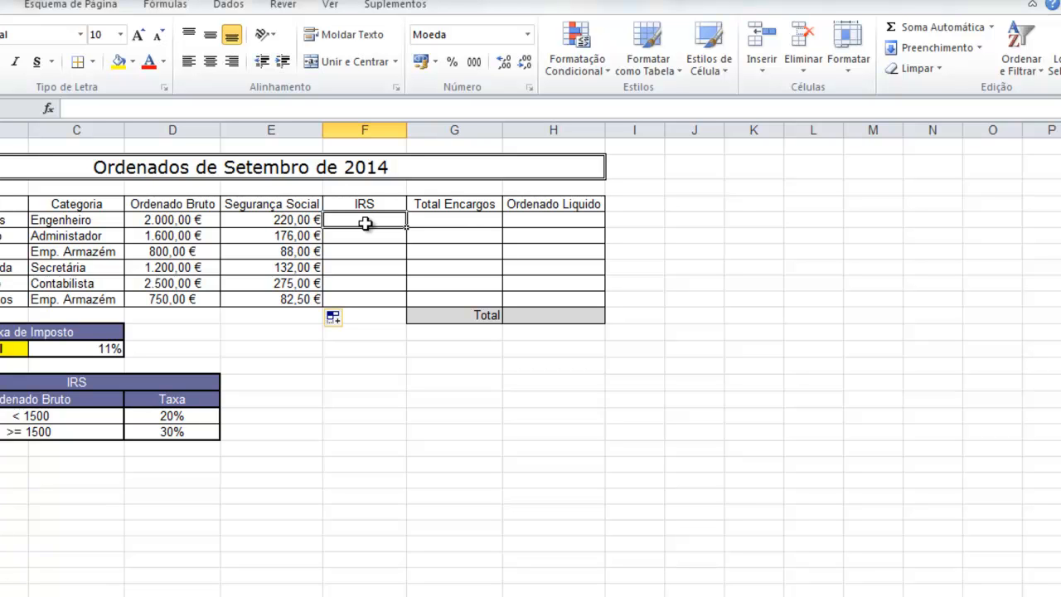
# Build =SE(D5<1500;D5*D$17;D5*D$18) in F5 with the function wizard, giving 600,00 €.
pyautogui.click(992, 28)
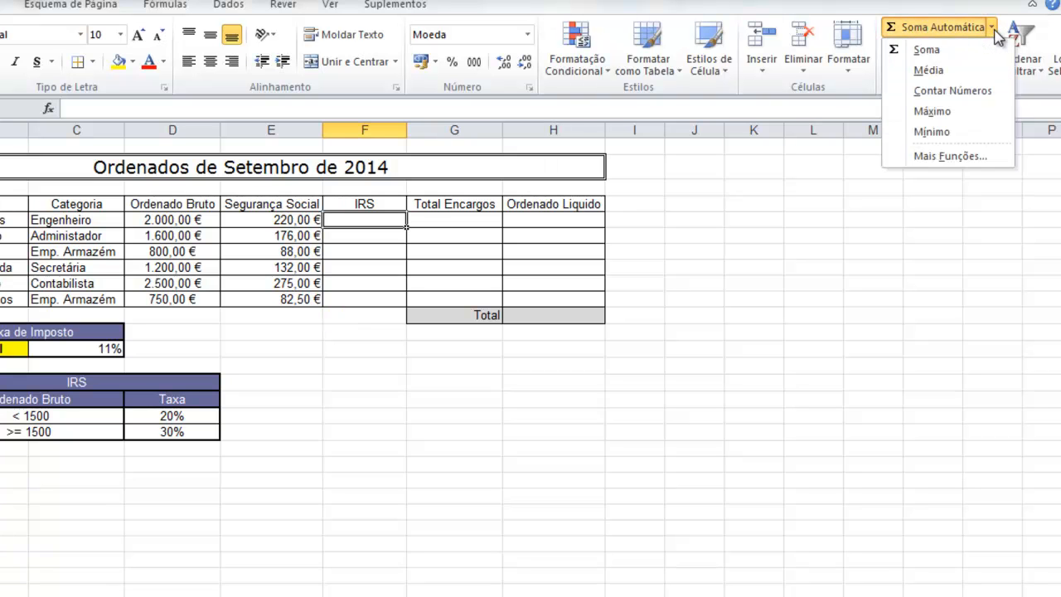
pyautogui.click(949, 156)
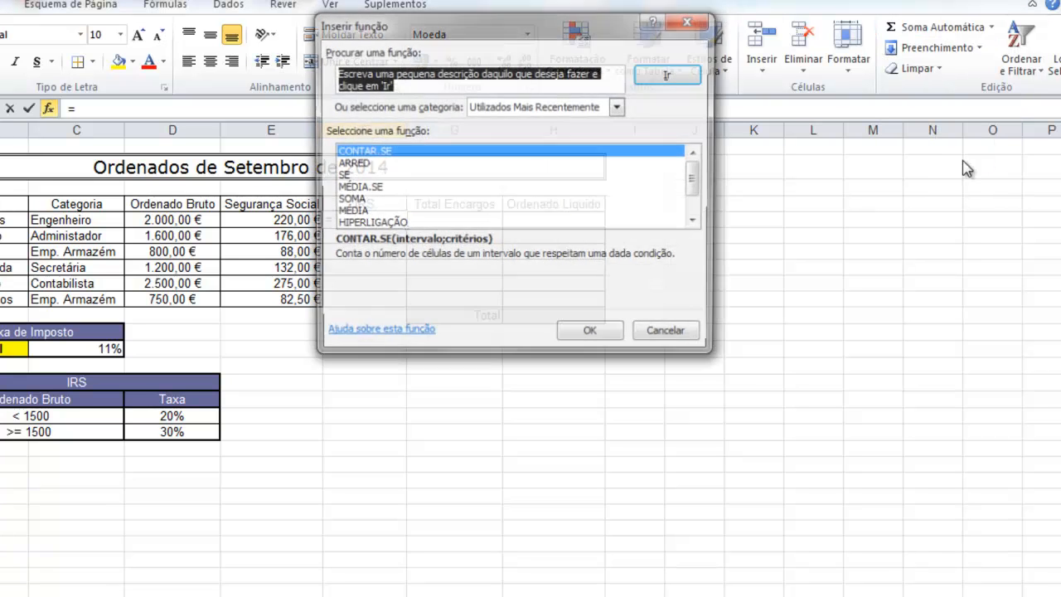
pyautogui.click(346, 175)
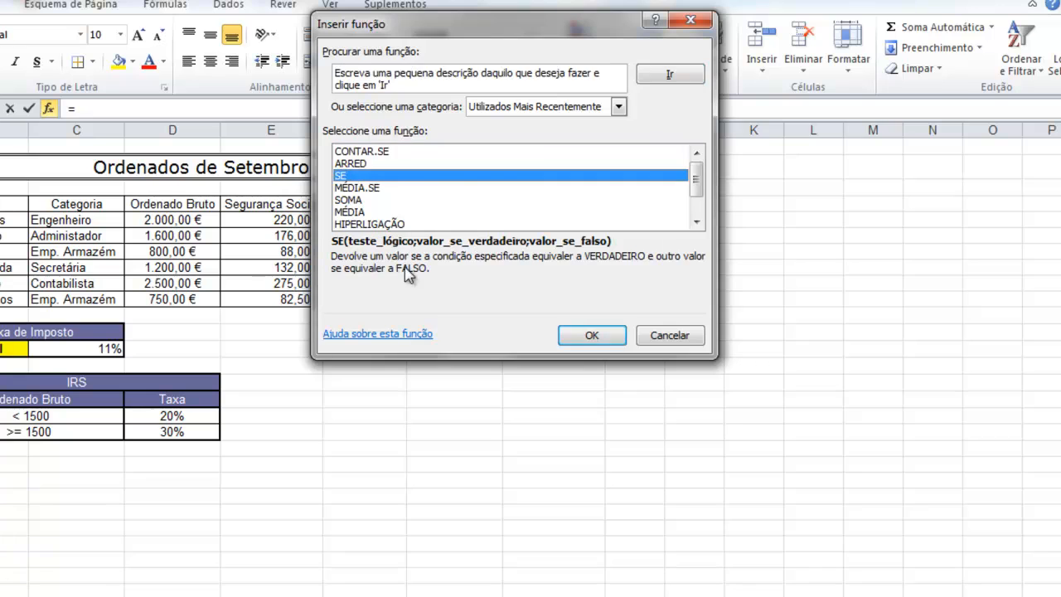
pyautogui.click(592, 336)
pyautogui.moveTo(497, 50); pyautogui.dragTo(509, 336)
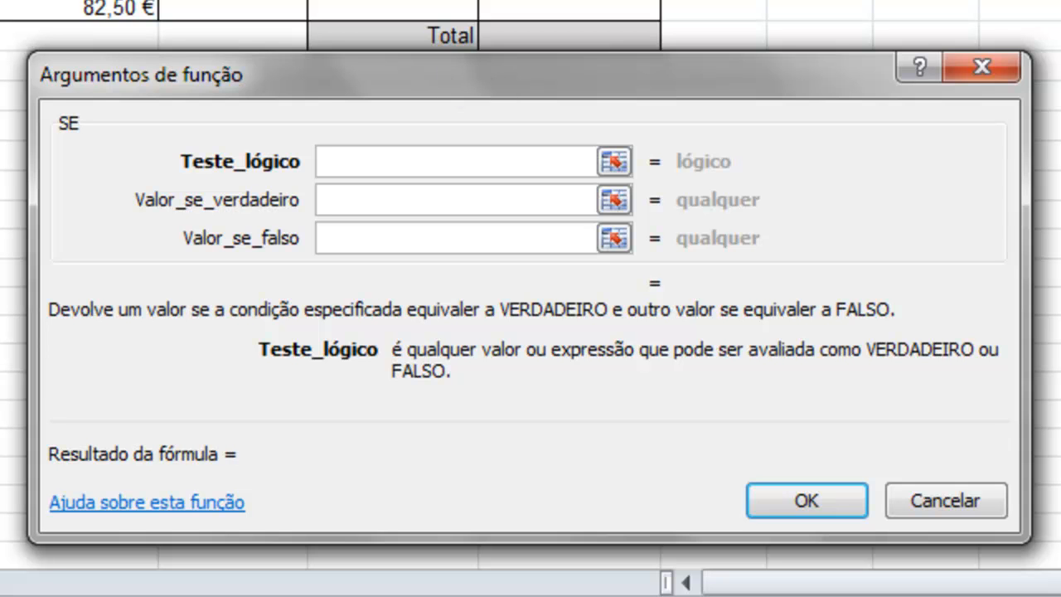
pyautogui.write('d5')
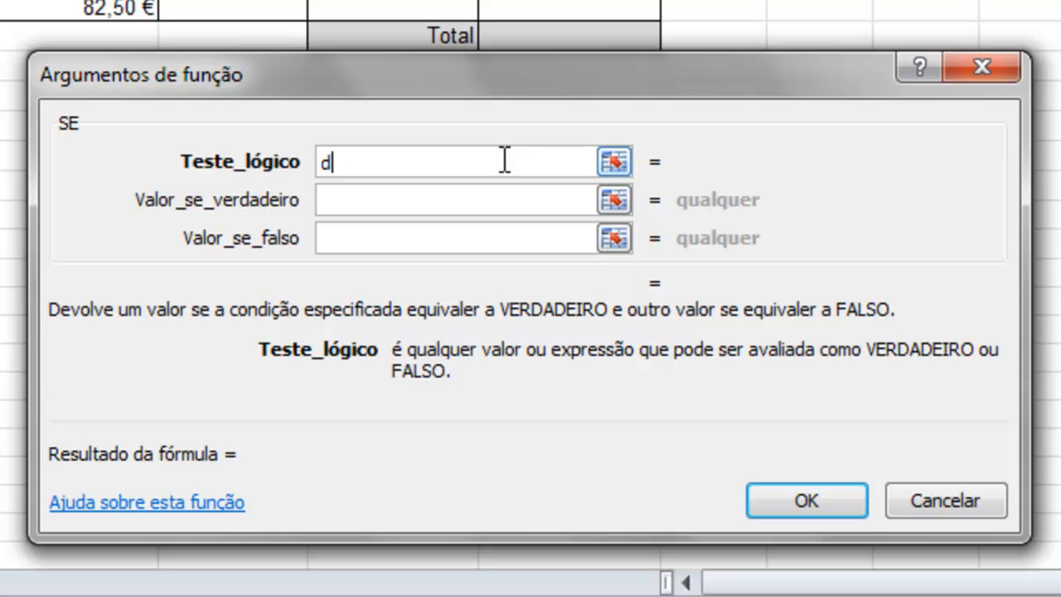
pyautogui.write('<1500')
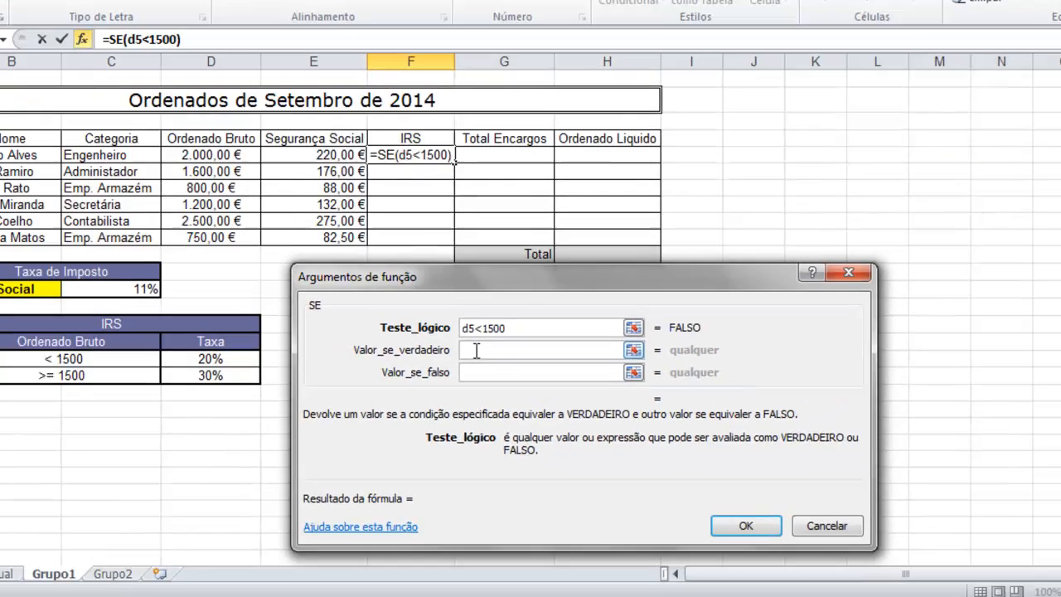
pyautogui.click(346, 199)
pyautogui.write('d5')
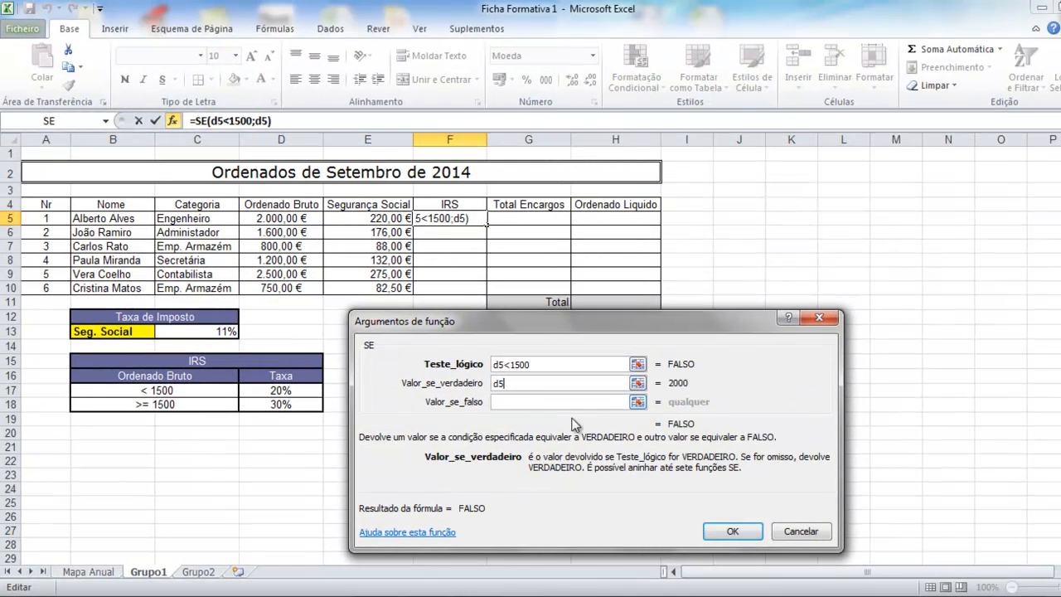
pyautogui.write('*')
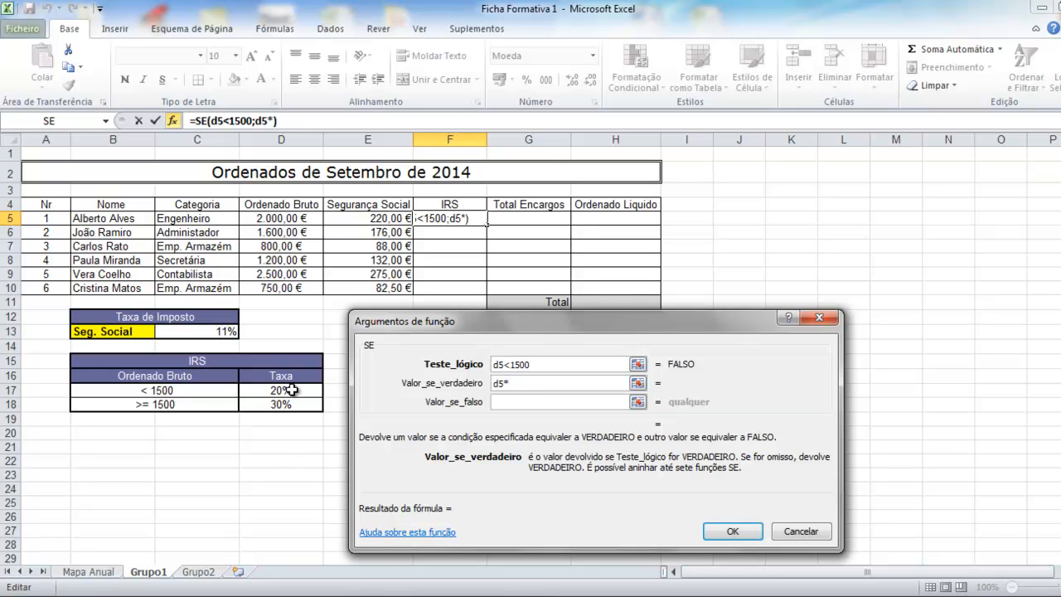
pyautogui.write('d17')
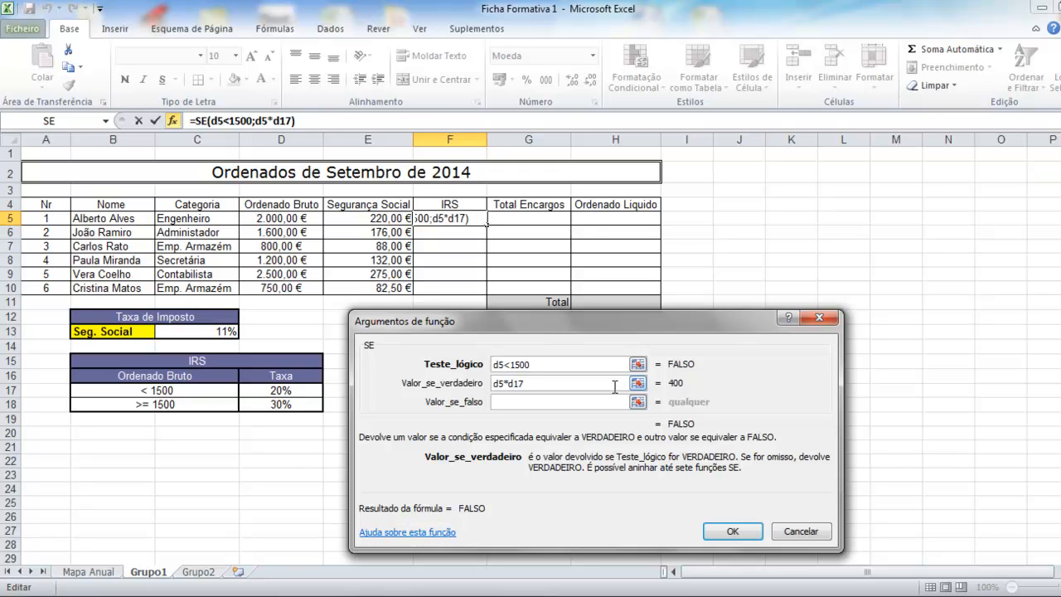
pyautogui.write('$')
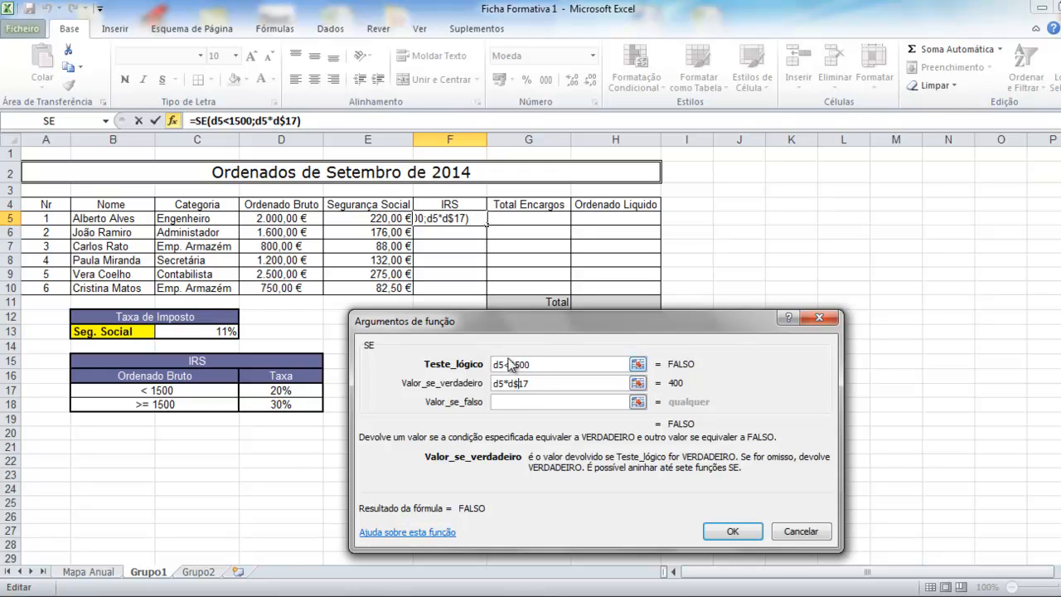
pyautogui.click(512, 402)
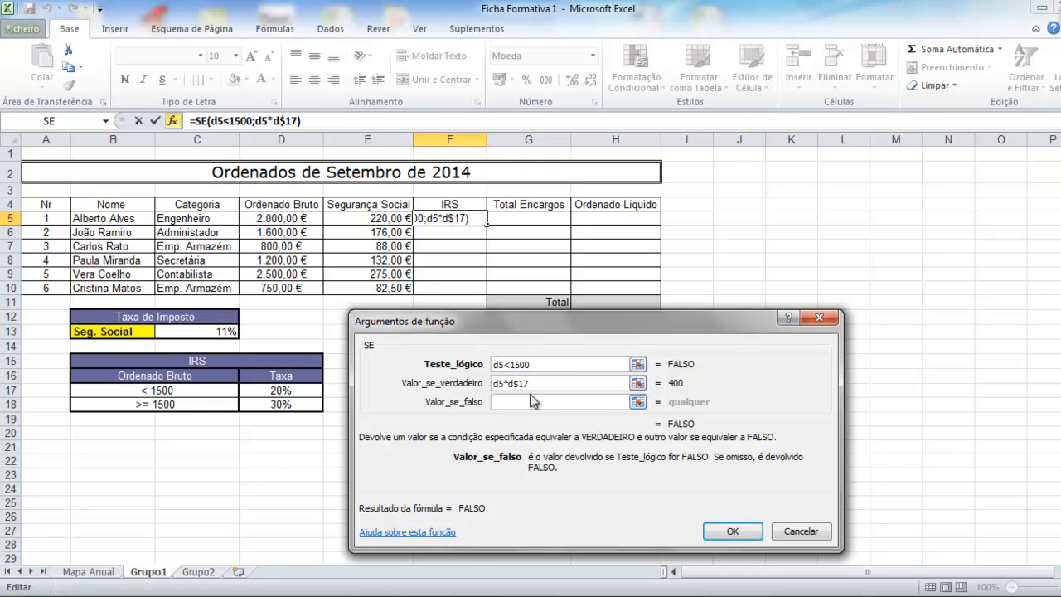
pyautogui.write('d5*')
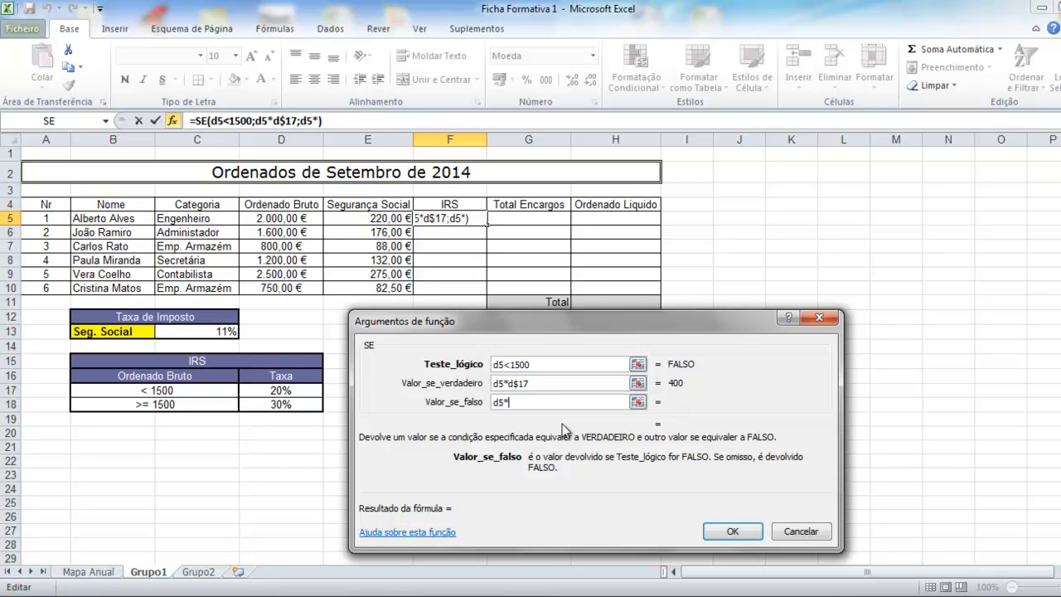
pyautogui.write('d$18')
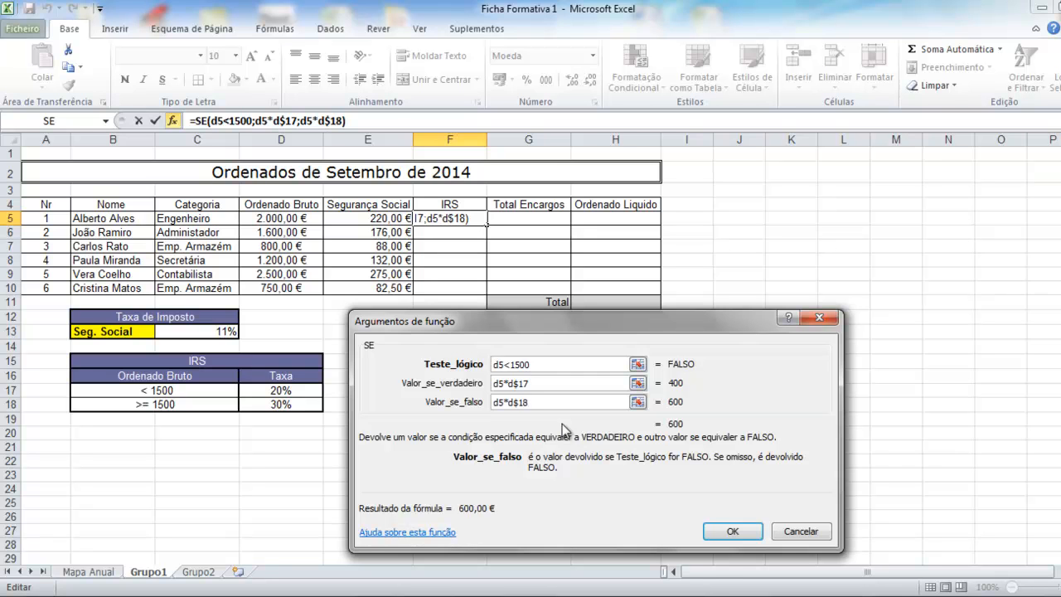
pyautogui.click(731, 532)
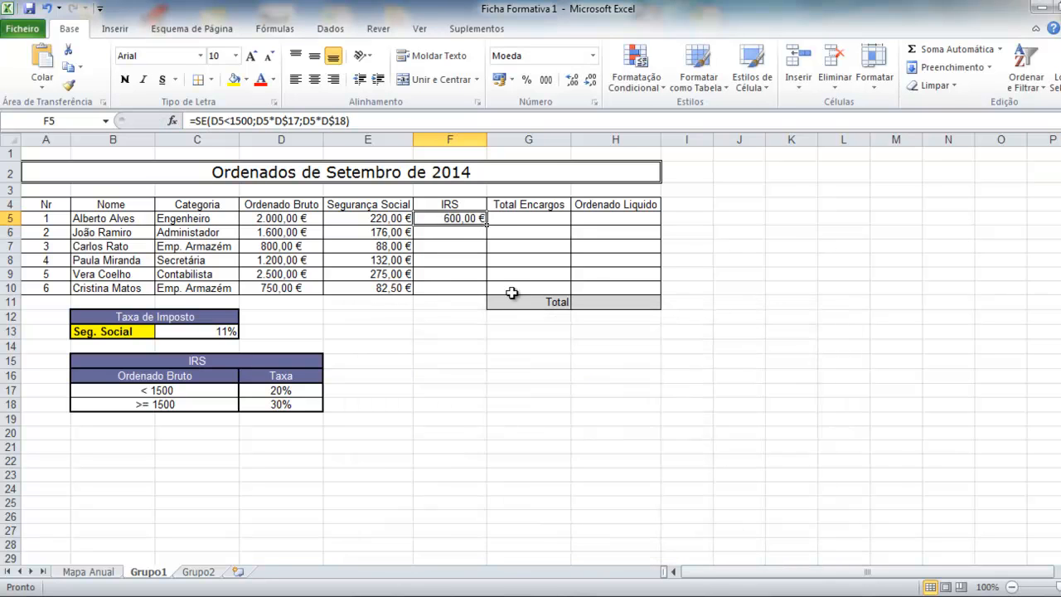
# Fill the IRS formula from F5 down to F10 and check the copied formulas.
pyautogui.moveTo(487, 224); pyautogui.dragTo(480, 287)
pyautogui.click(454, 235)
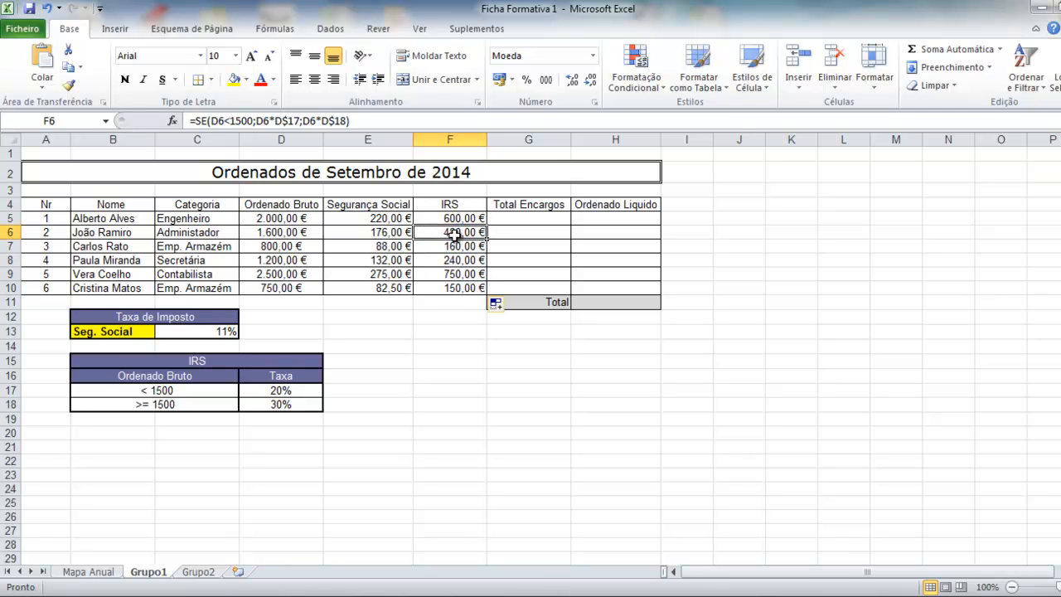
pyautogui.click(473, 217)
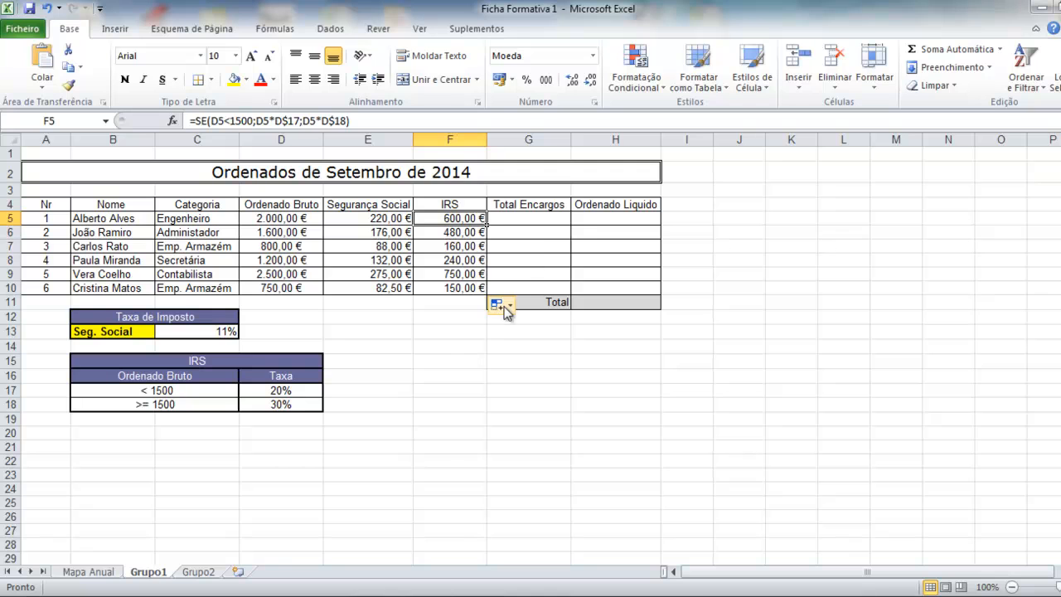
pyautogui.click(522, 219)
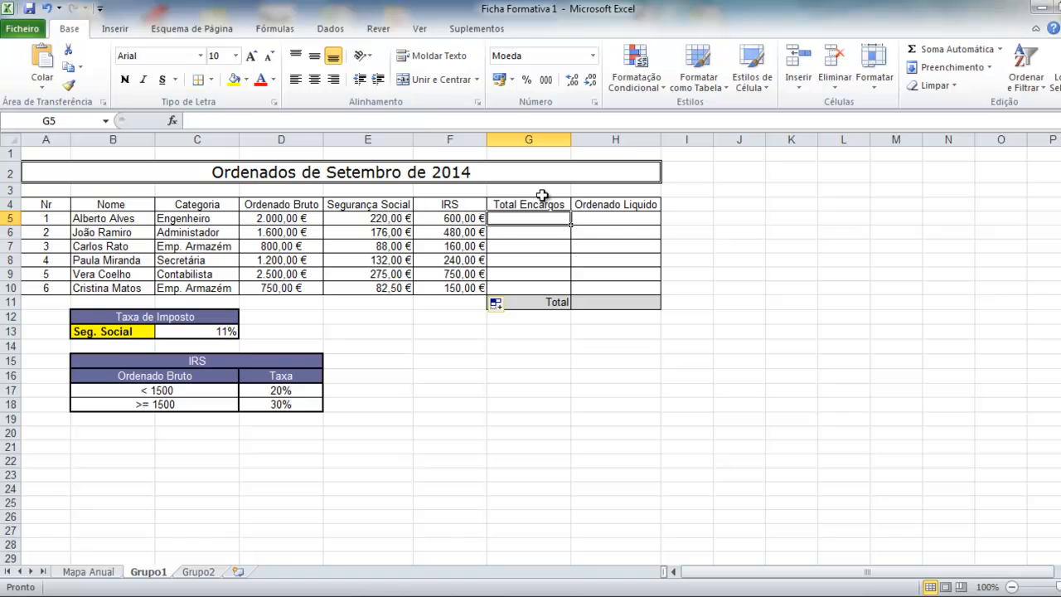
# Enter =E5+F5 in G5 as the first employee's Total Encargos.
pyautogui.write('=')
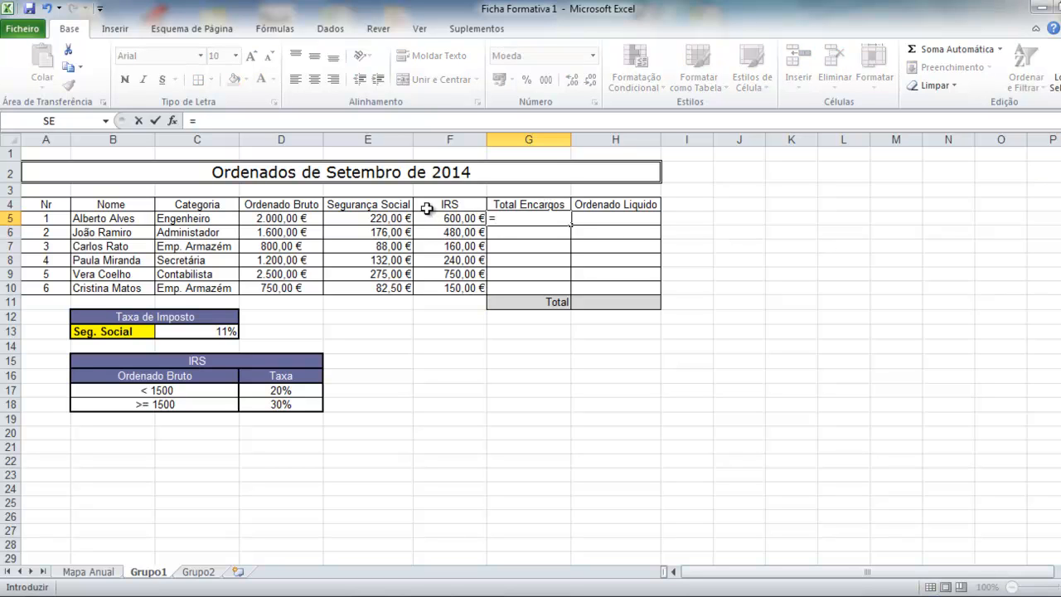
pyautogui.click(389, 217)
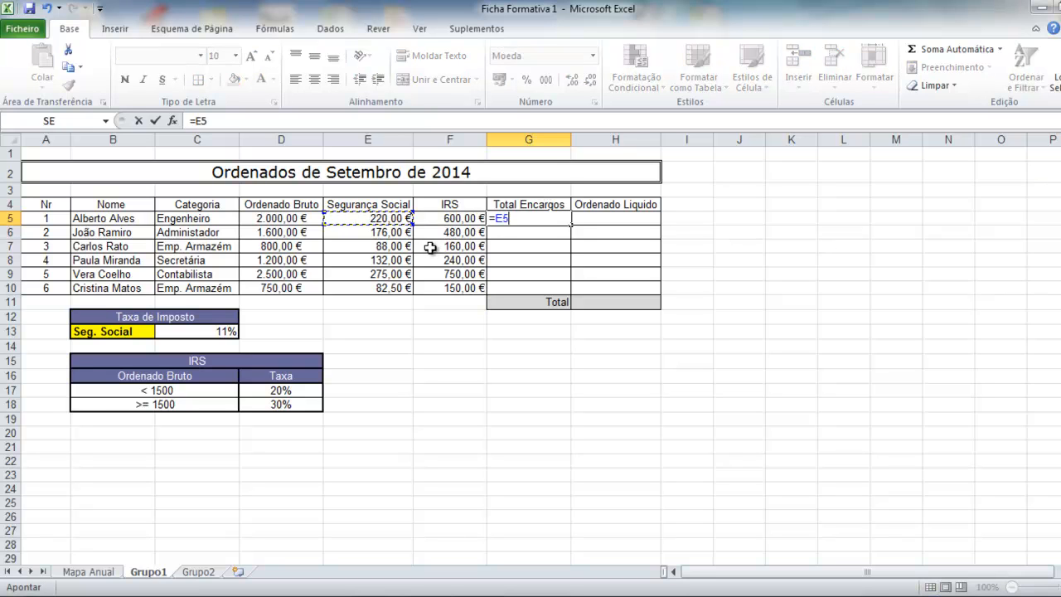
pyautogui.write('+')
pyautogui.click(440, 219)
pyautogui.press('Return')
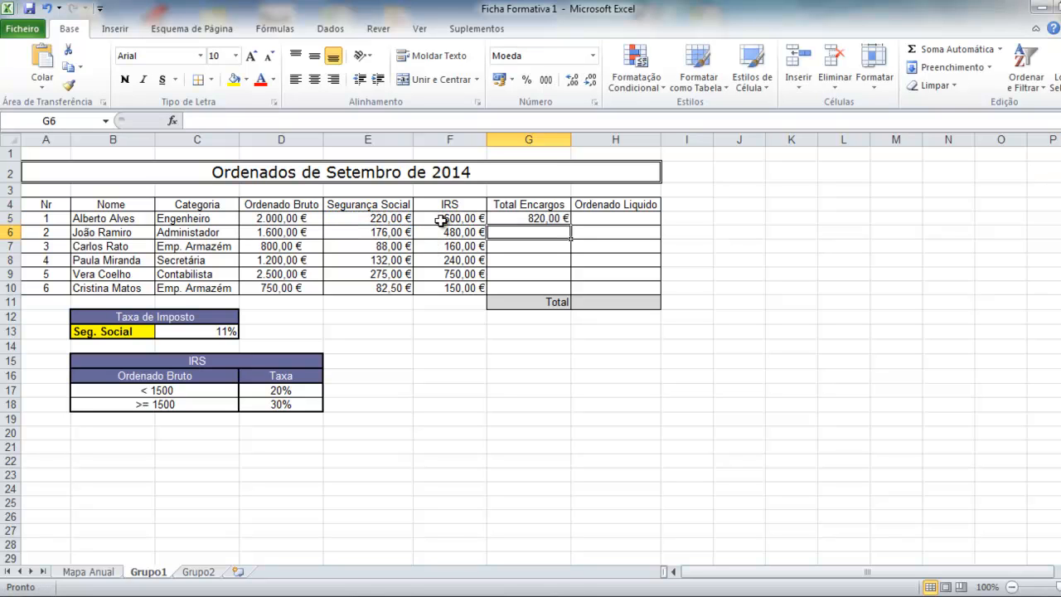
# Fill the Total Encargos formula down to G10, giving 820,00 € through 232,50 €.
pyautogui.click(549, 220)
pyautogui.moveTo(570, 225); pyautogui.dragTo(567, 288)
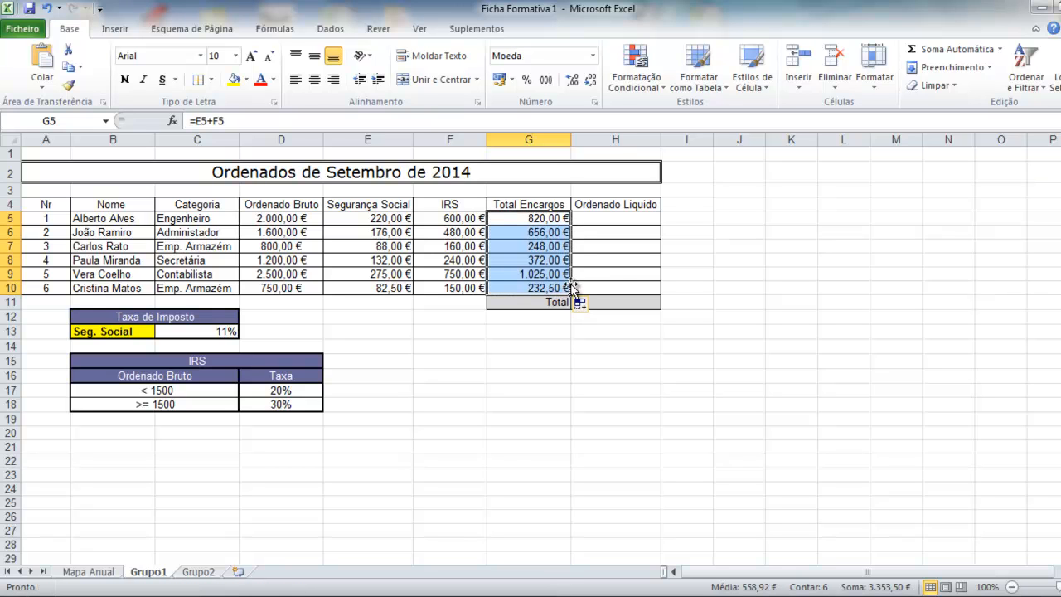
pyautogui.click(623, 217)
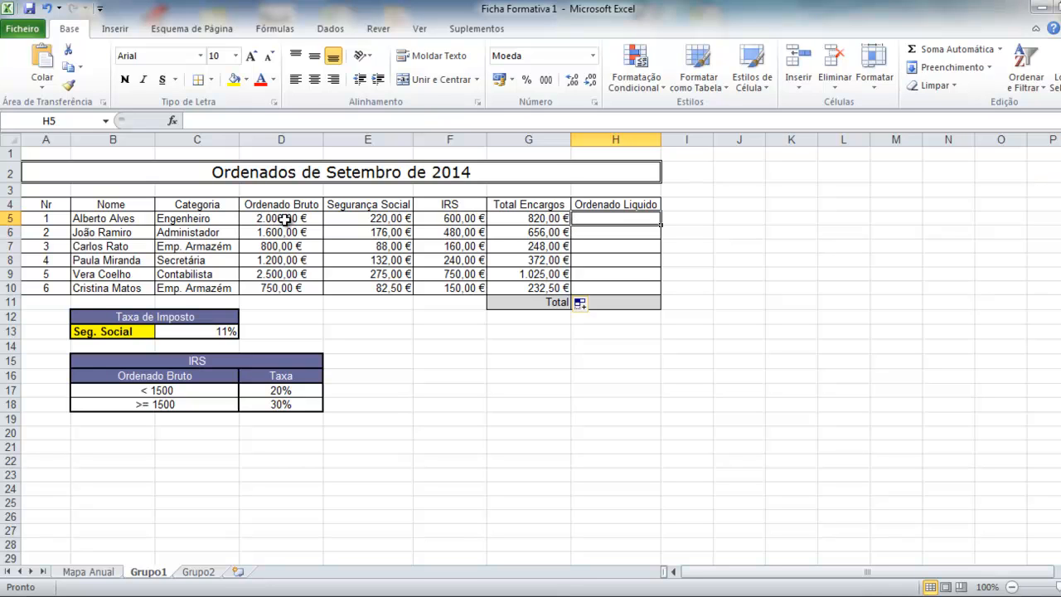
# Enter =D5-G5 in H5, fill it down to H10, then select the gross salaries D5:D10.
pyautogui.write('=d5-')
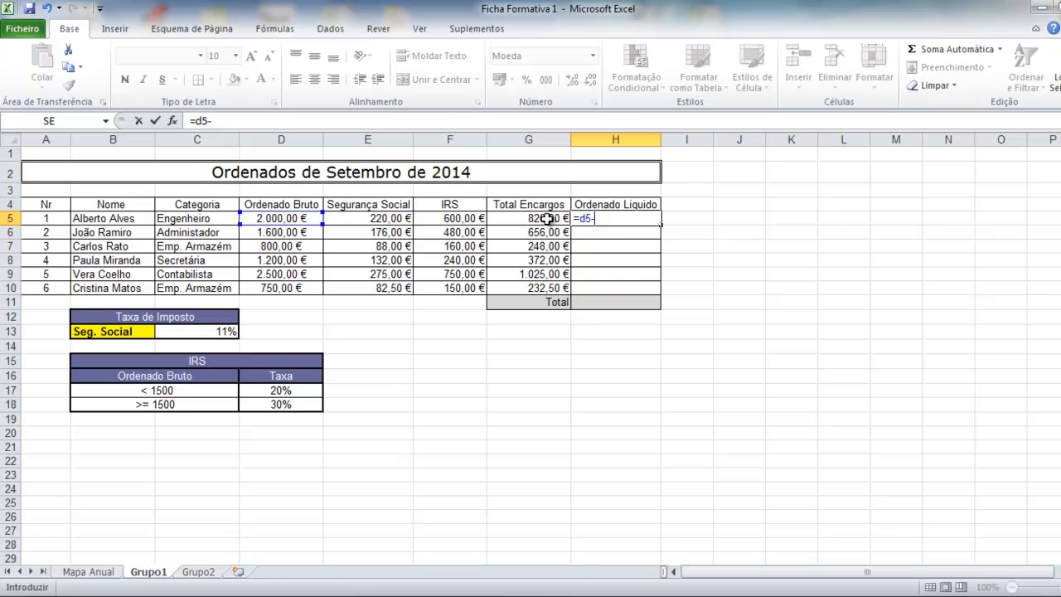
pyautogui.write('g5')
pyautogui.press('Return')
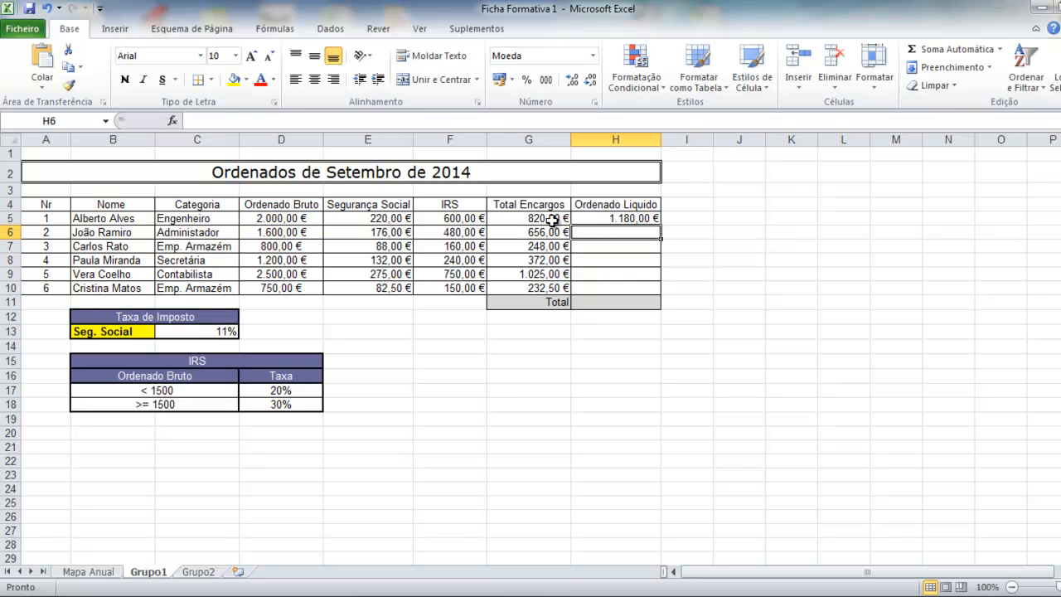
pyautogui.click(597, 219)
pyautogui.moveTo(661, 222); pyautogui.dragTo(658, 290)
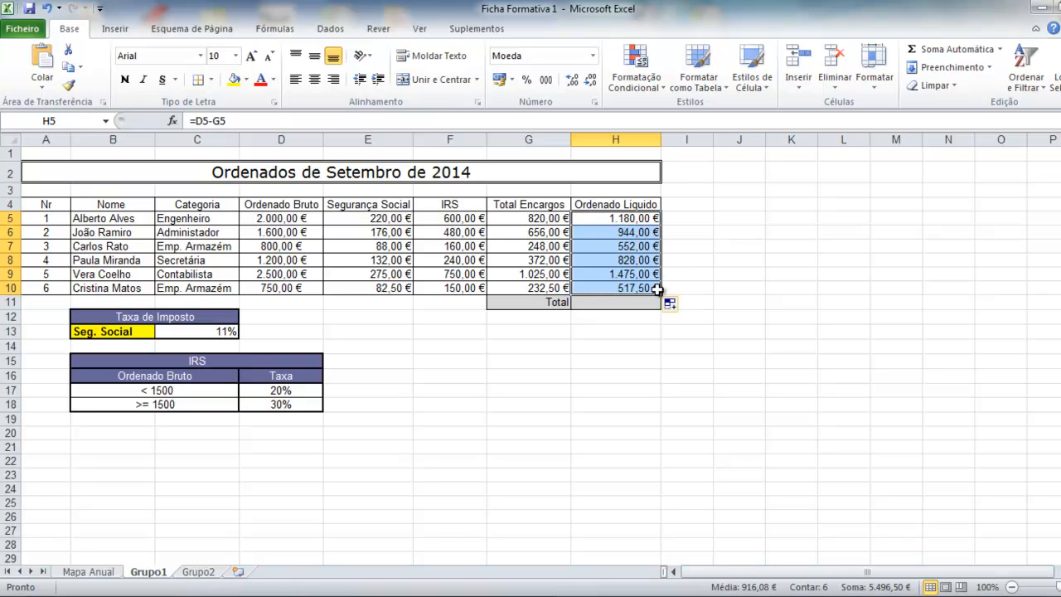
pyautogui.click(623, 233)
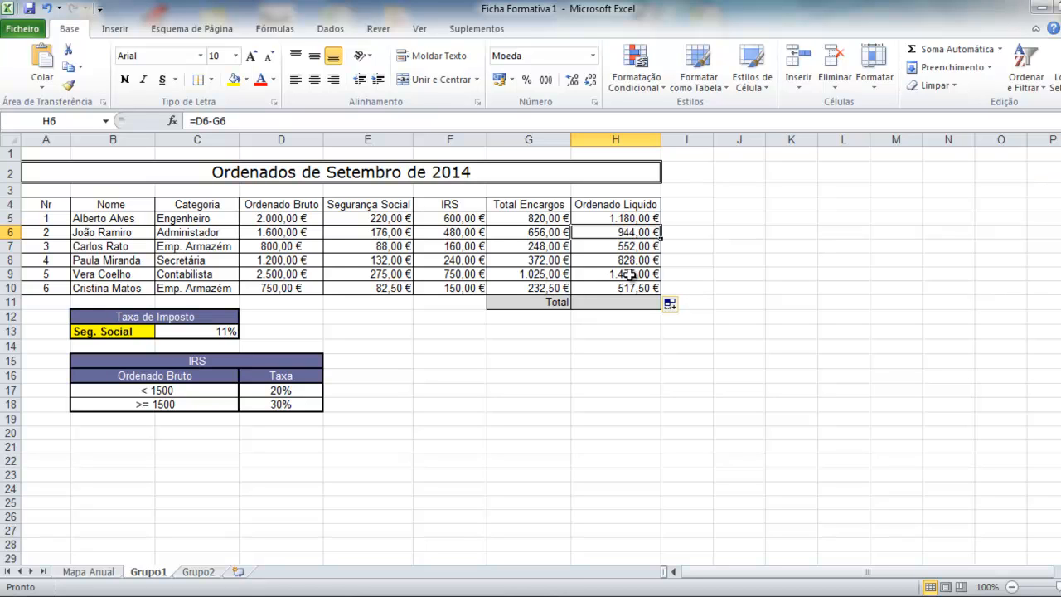
pyautogui.click(296, 219)
pyautogui.moveTo(296, 219); pyautogui.dragTo(296, 285)
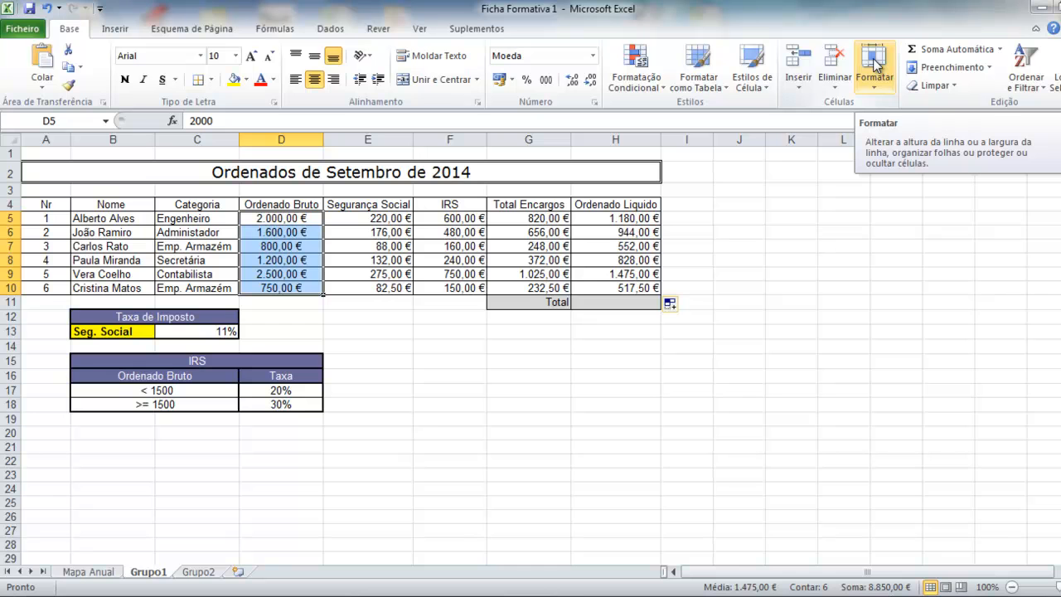
# Create a new 'Format only cells that contain' rule for values less than 900.
pyautogui.click(639, 75)
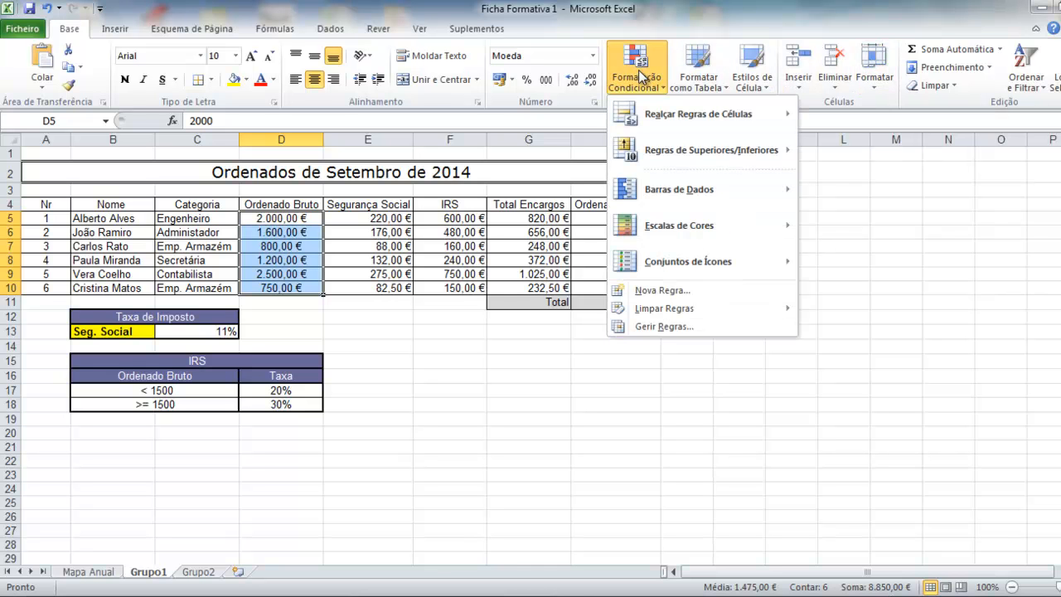
pyautogui.click(664, 326)
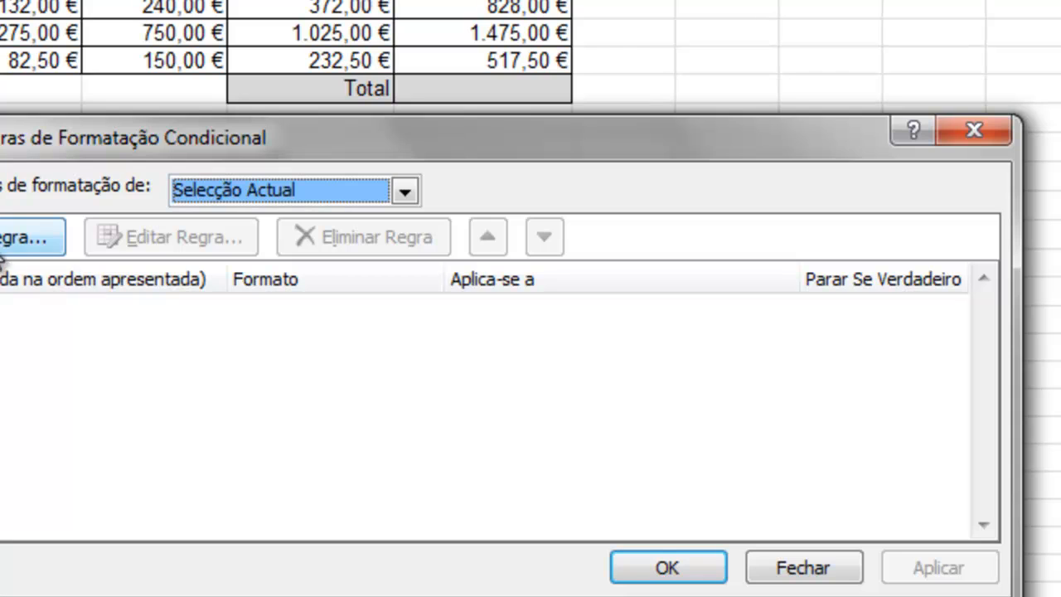
pyautogui.click(83, 274)
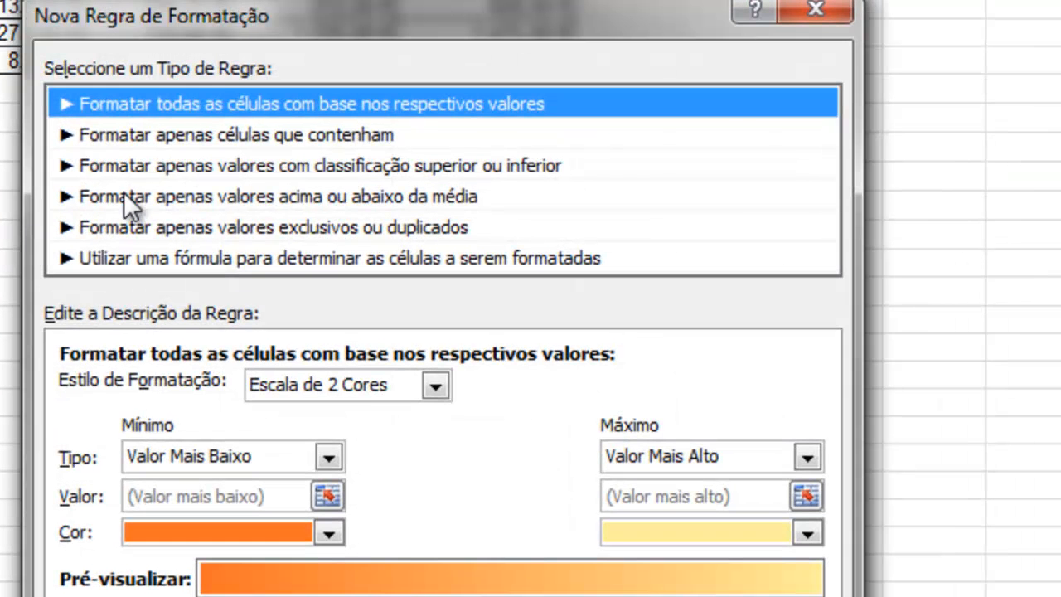
pyautogui.click(300, 146)
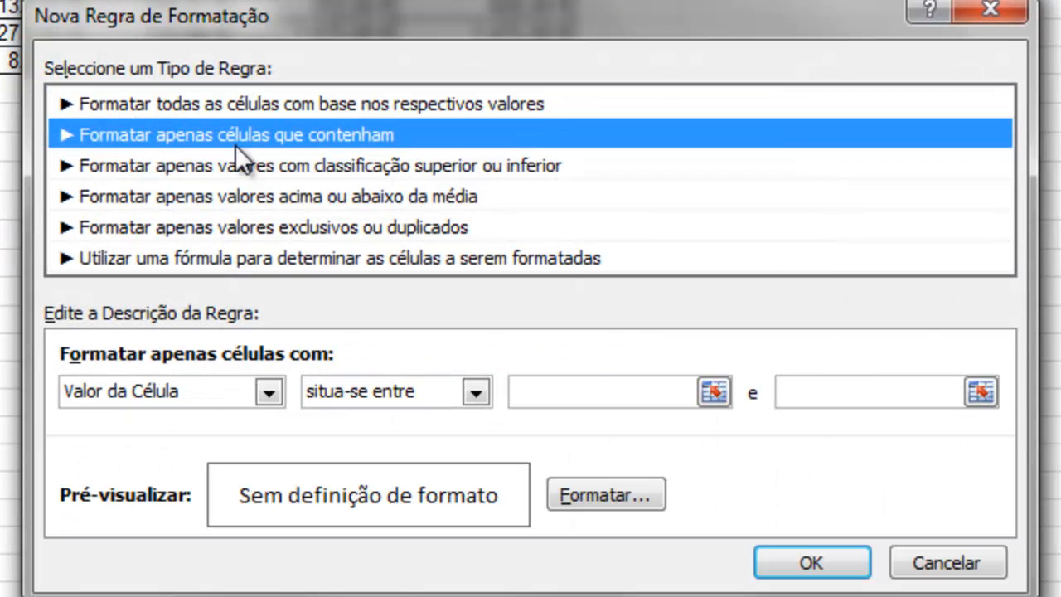
pyautogui.click(479, 391)
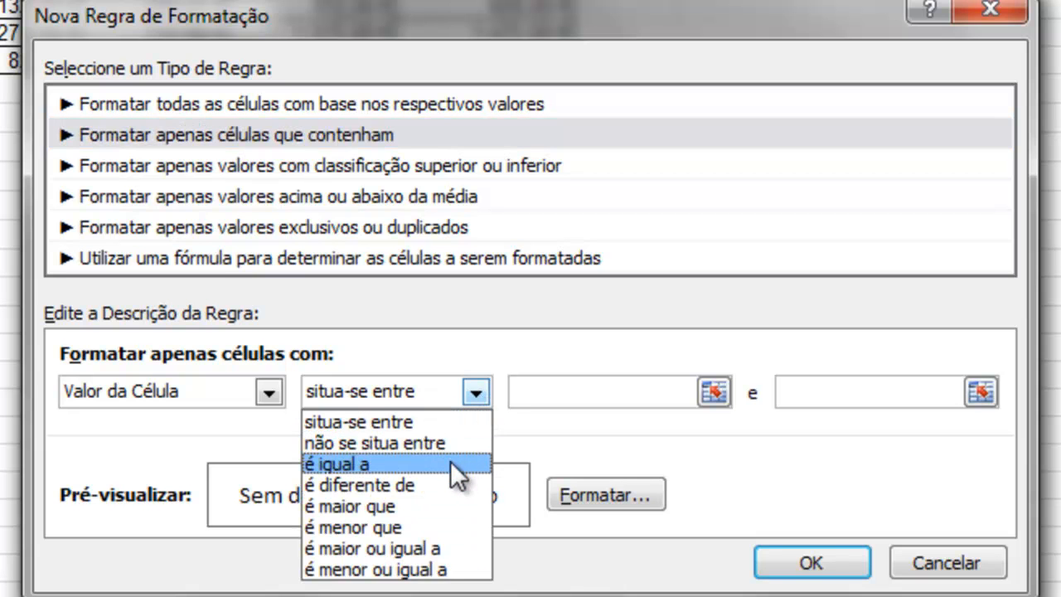
pyautogui.click(442, 526)
pyautogui.click(573, 392)
pyautogui.write('900')
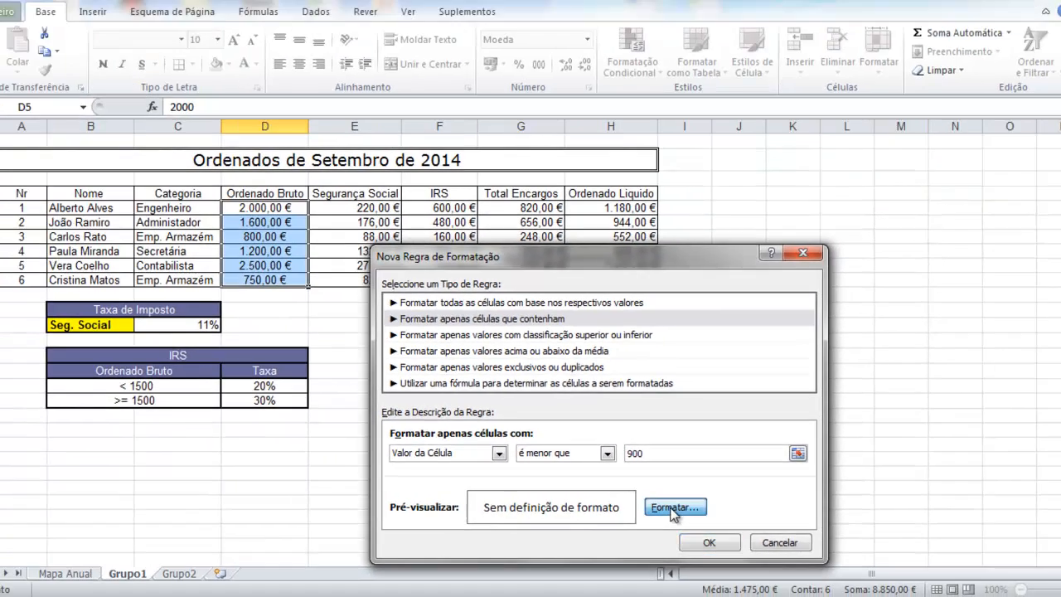
# Give the less-than-900 rule a yellow fill and apply it, highlighting 800,00 € and 750,00 €.
pyautogui.click(605, 494)
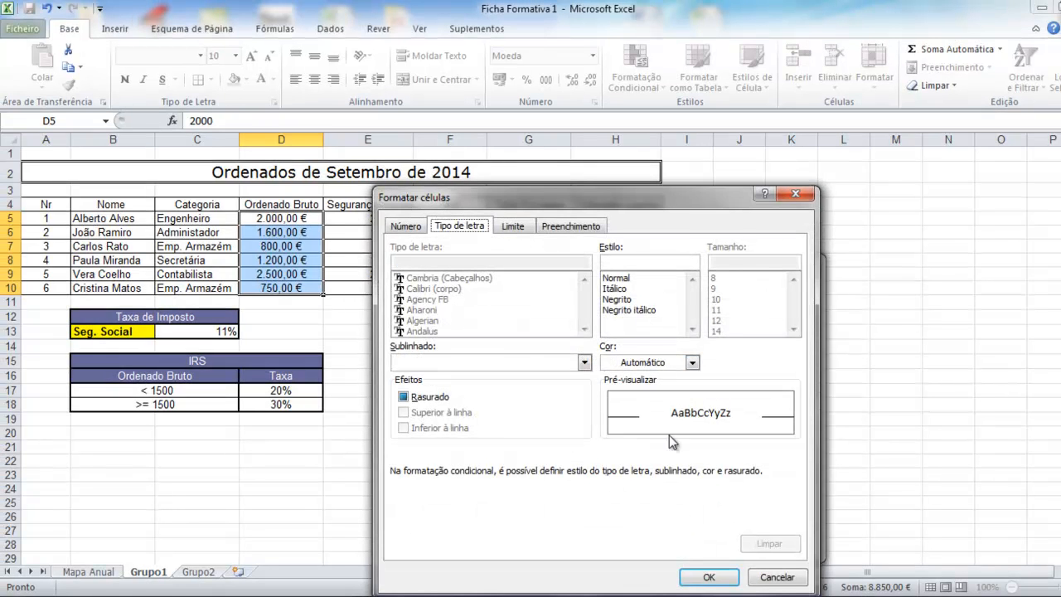
pyautogui.click(559, 232)
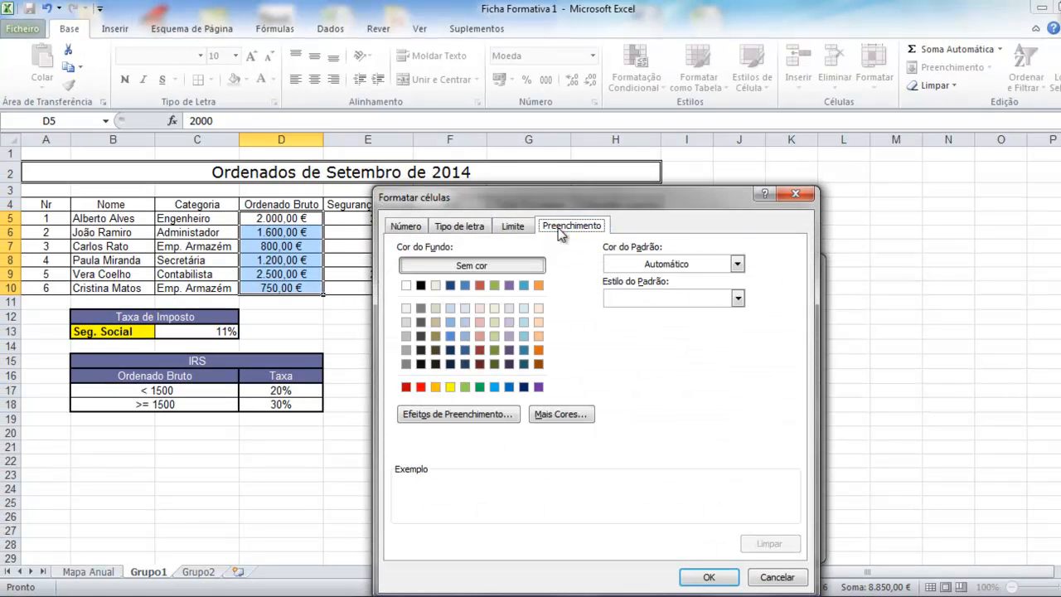
pyautogui.click(450, 387)
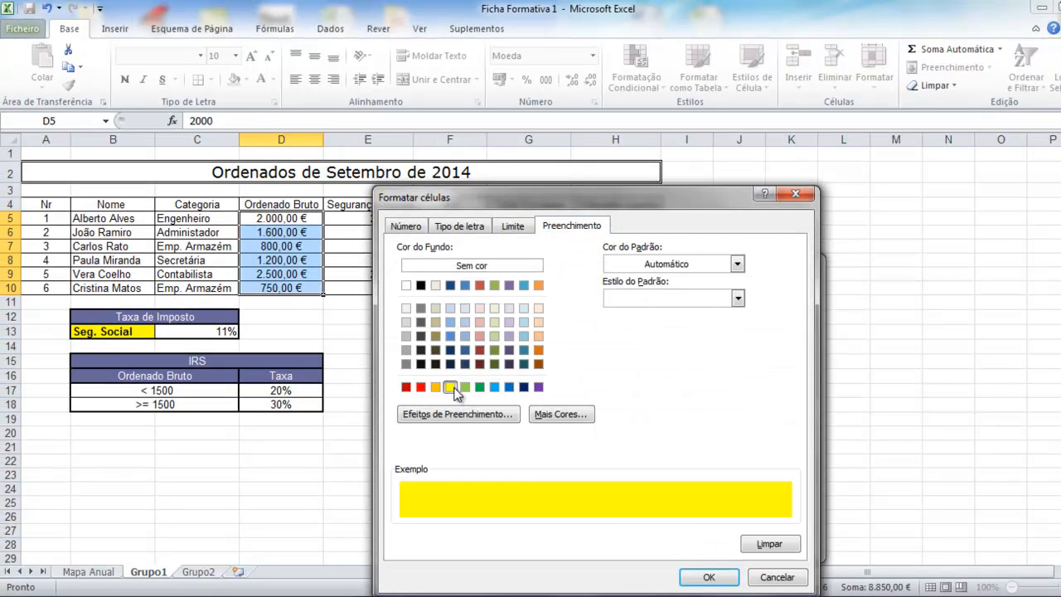
pyautogui.click(709, 577)
pyautogui.click(703, 547)
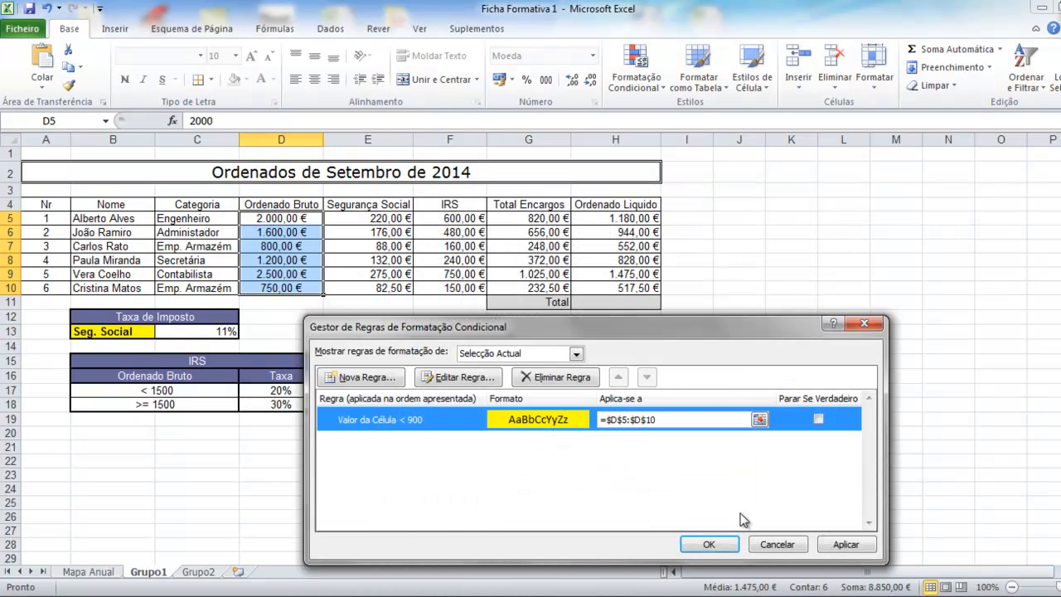
pyautogui.click(709, 544)
pyautogui.click(366, 346)
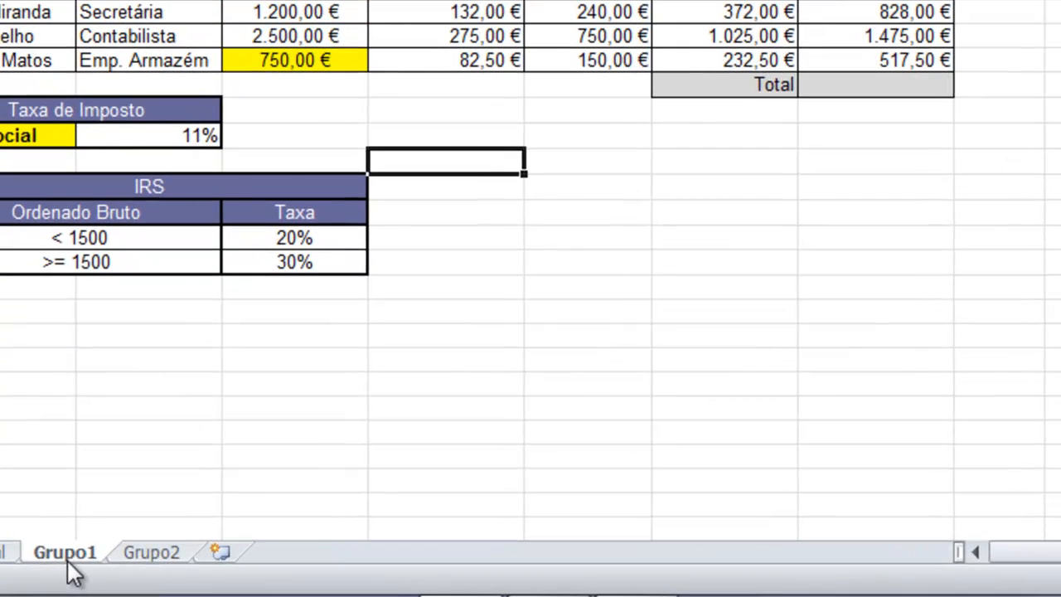
# Rename the Grupo1 sheet tab to Setembro, then go to the Mapa Anual sheet.
pyautogui.doubleClick(67, 552)
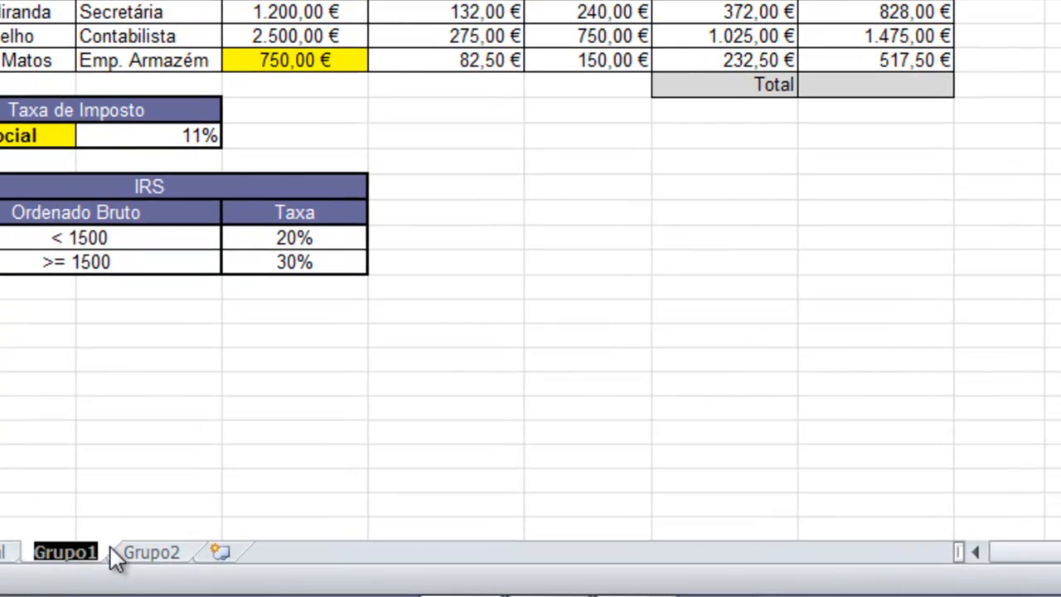
pyautogui.write('Setembro')
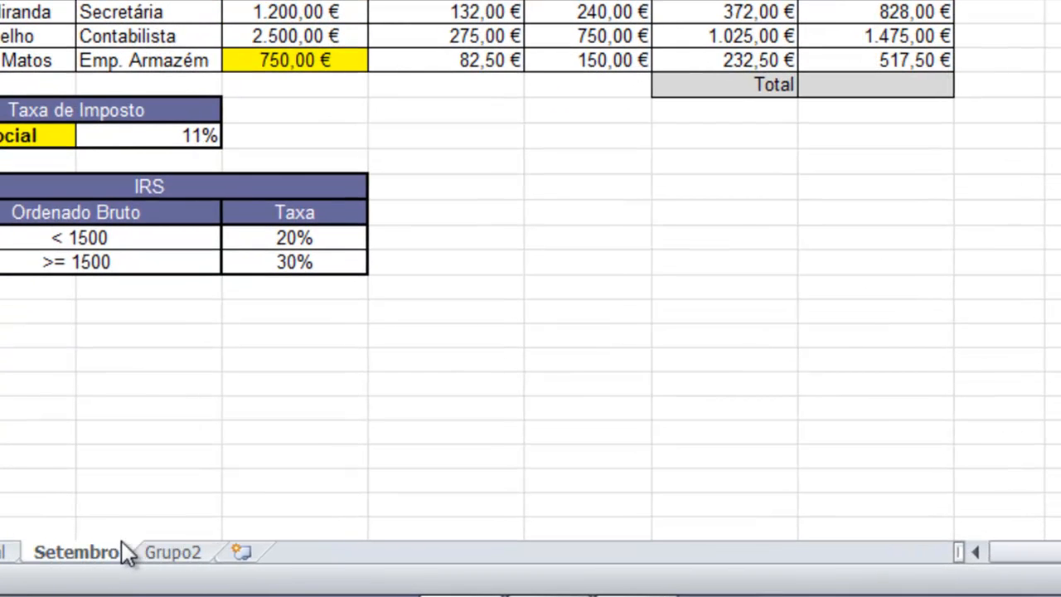
pyautogui.press('Return')
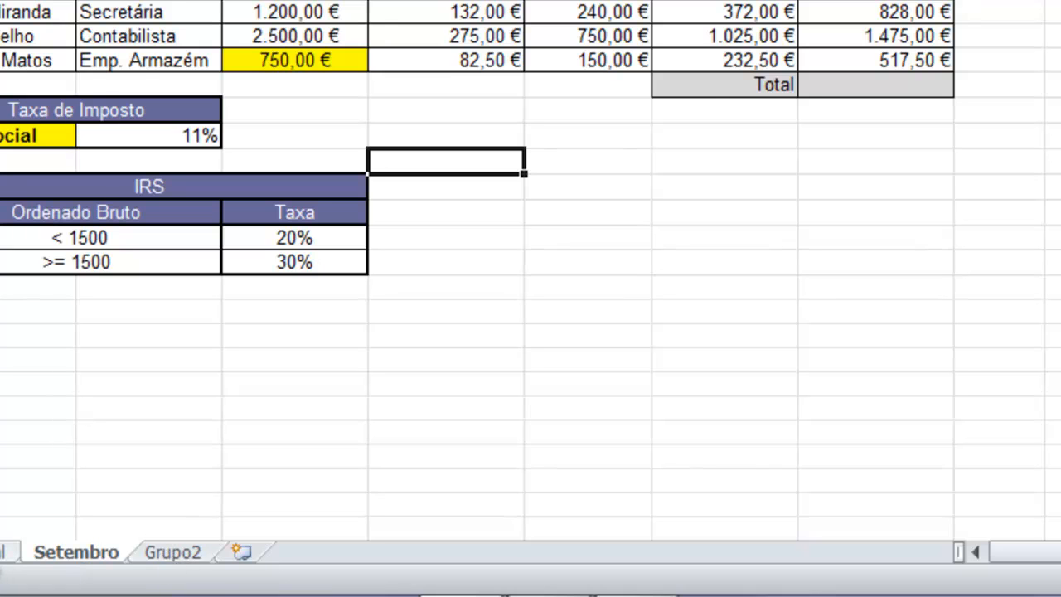
pyautogui.click(2, 552)
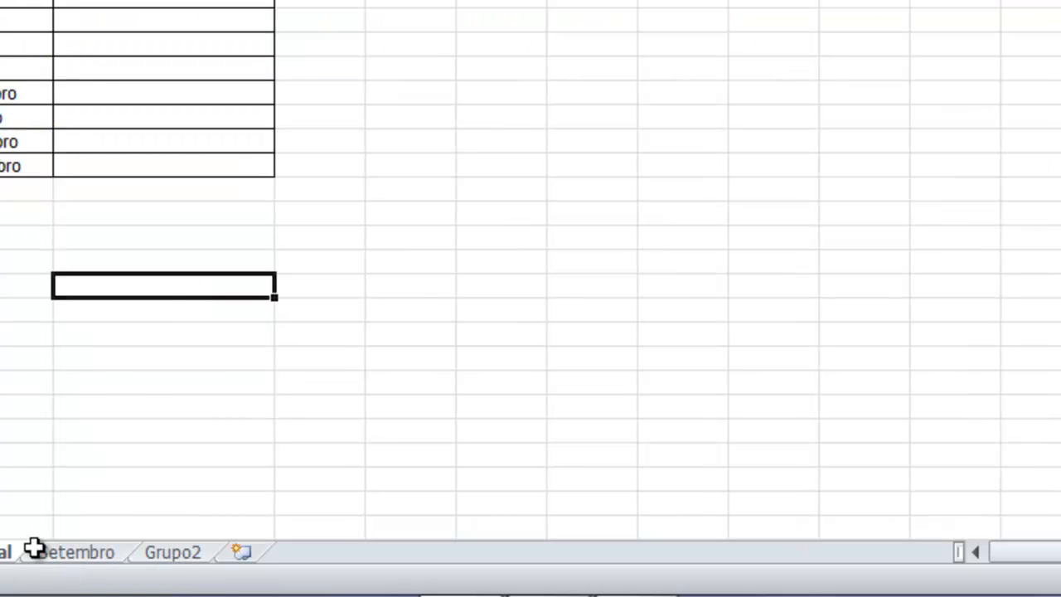
pyautogui.click(102, 89)
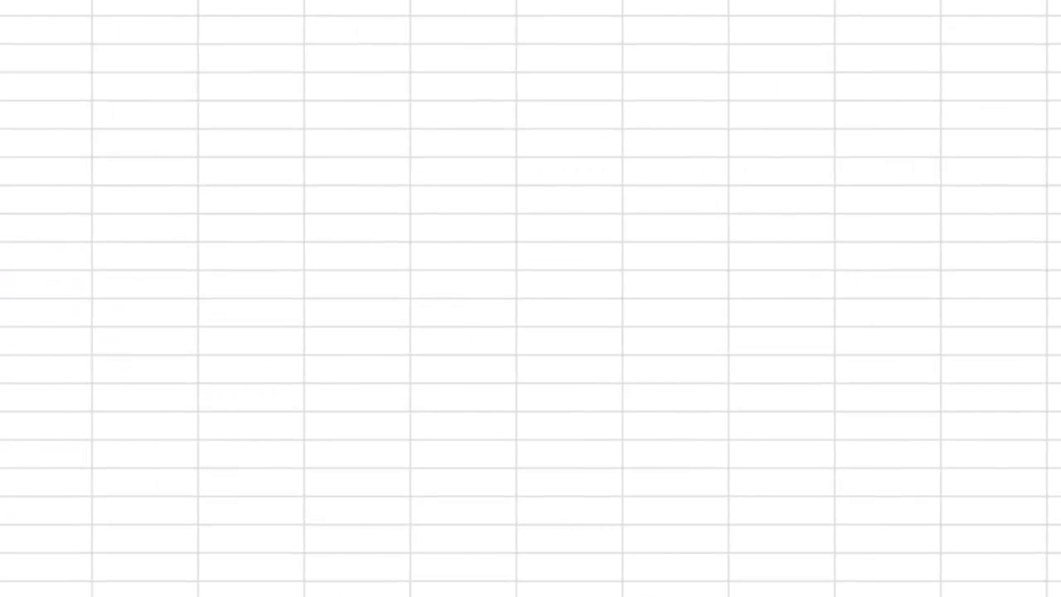
# Total the net salaries in H11 with AutoSum =SOMA(H5:H10).
pyautogui.click(147, 107)
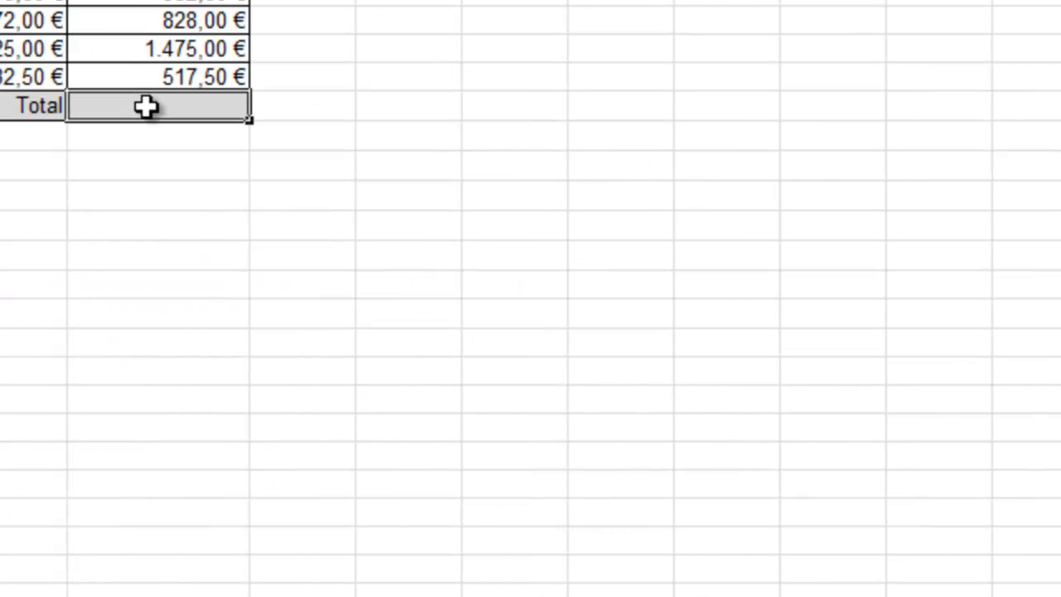
pyautogui.hotkey('alt', '=')
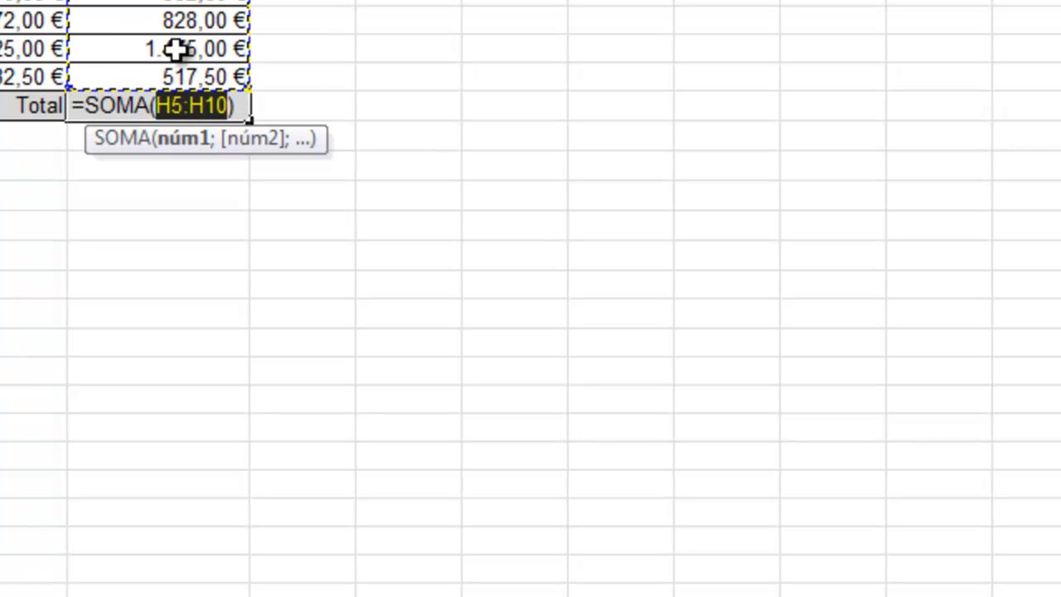
pyautogui.press('Return')
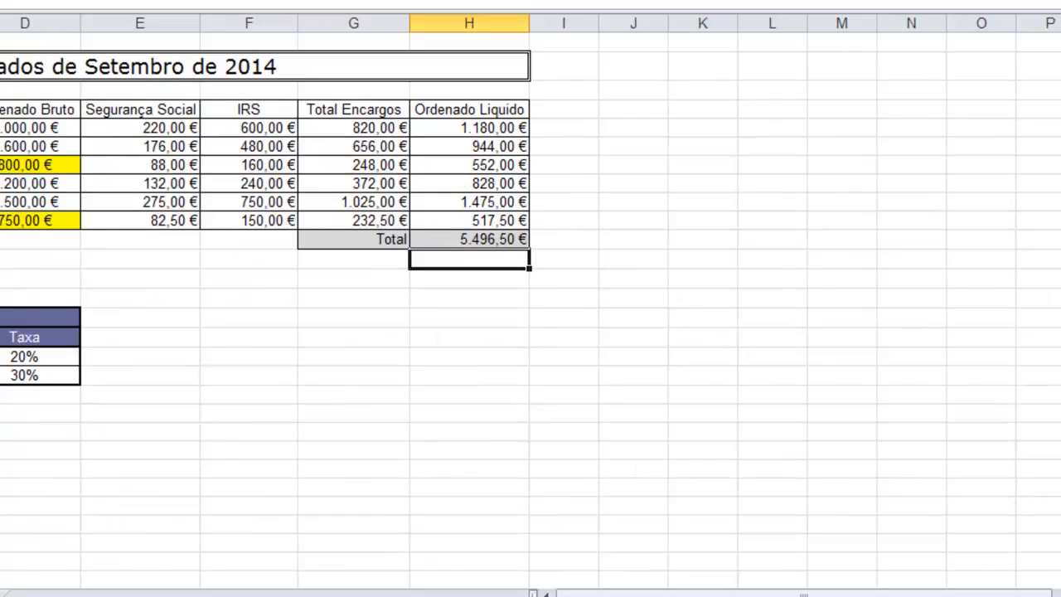
# Link Mapa Anual's Setembro row to Setembro!H11, showing 5496,5.
pyautogui.click(98, 574)
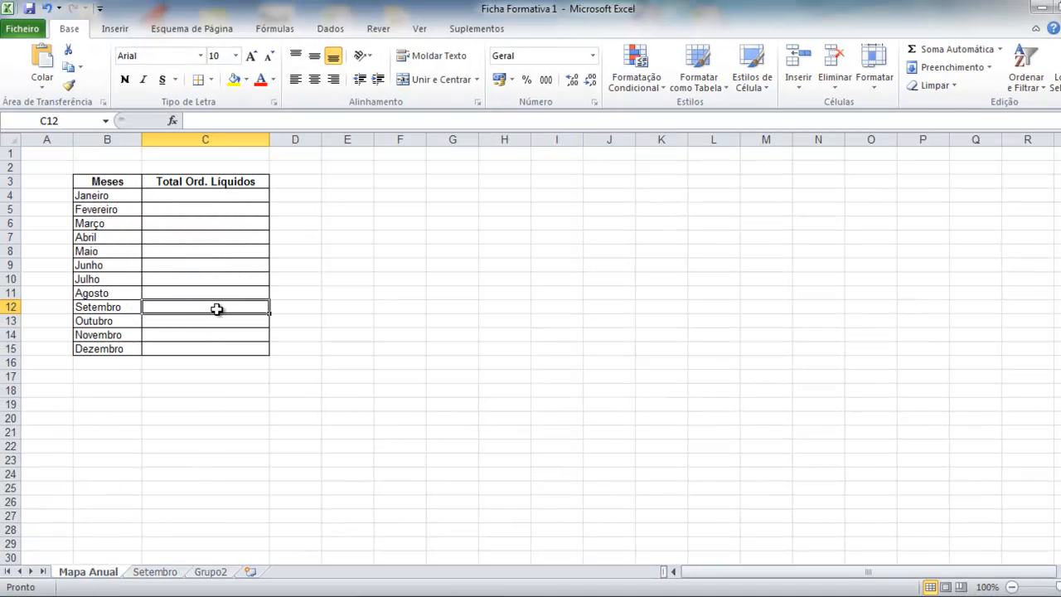
pyautogui.write('=')
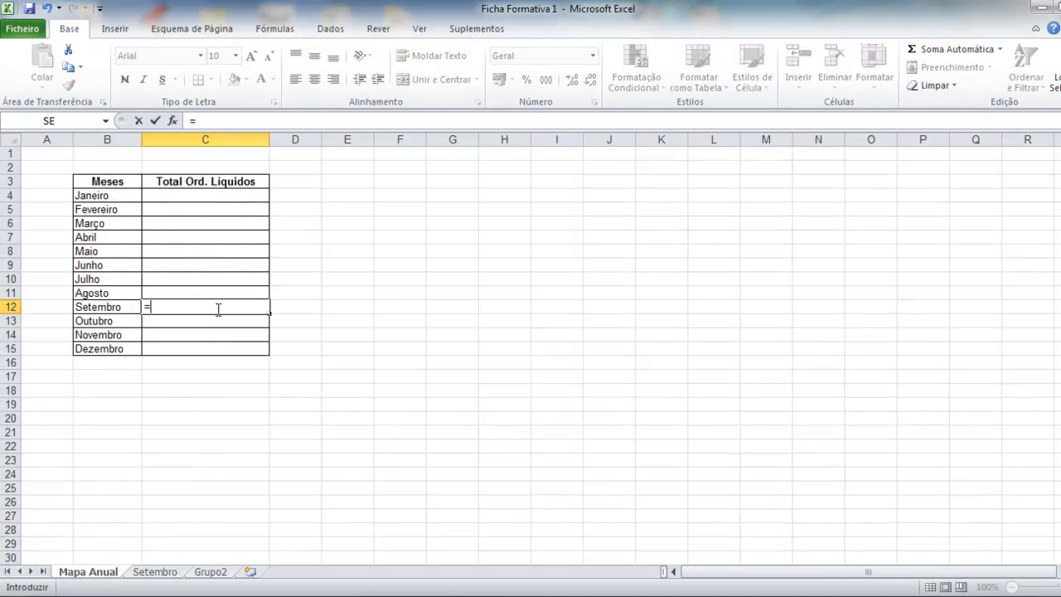
pyautogui.click(156, 574)
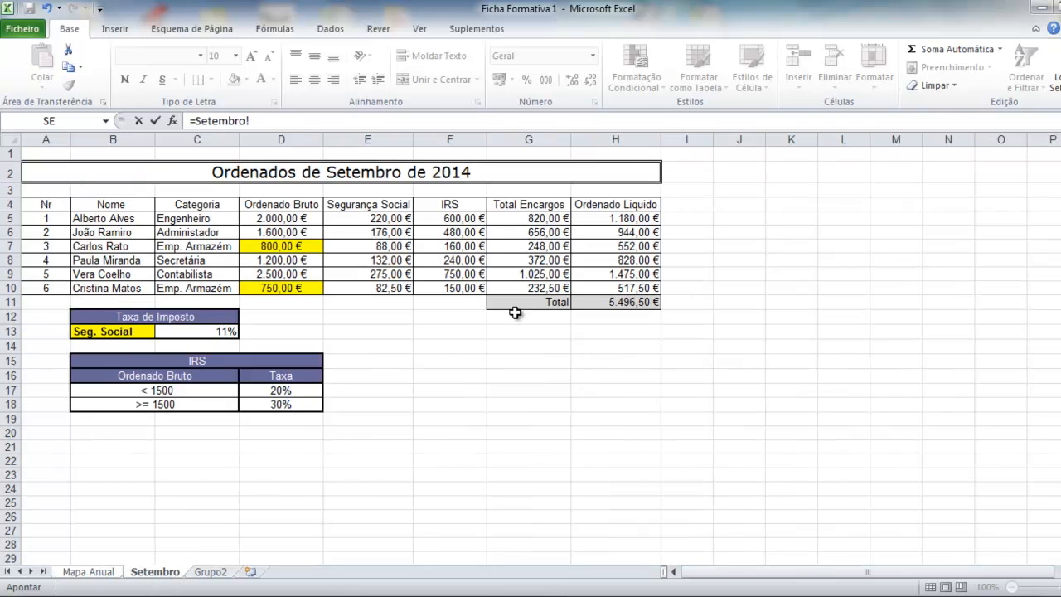
pyautogui.click(612, 302)
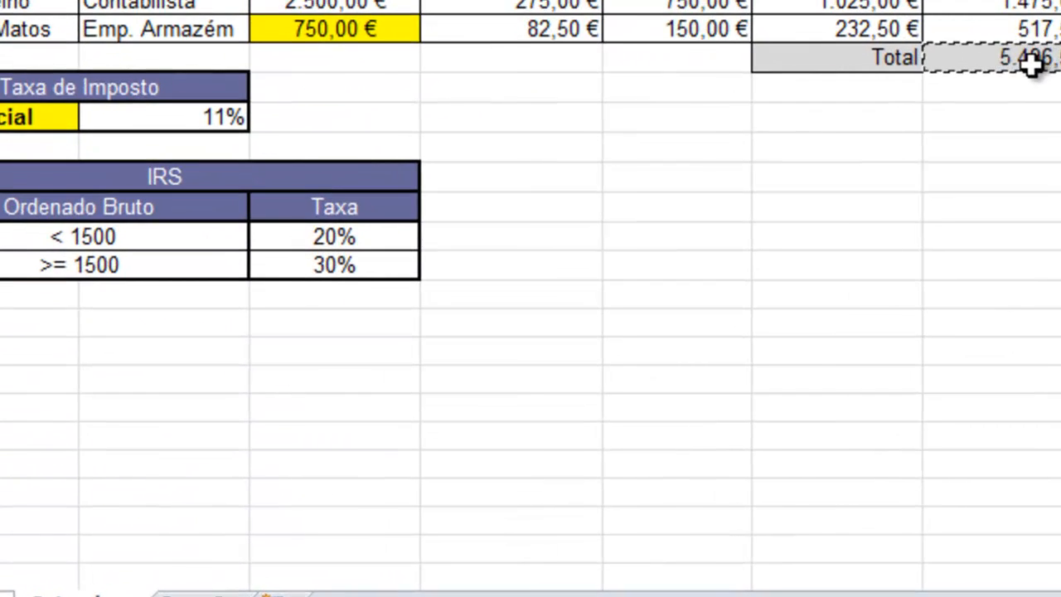
pyautogui.press('Return')
pyautogui.click(251, 71)
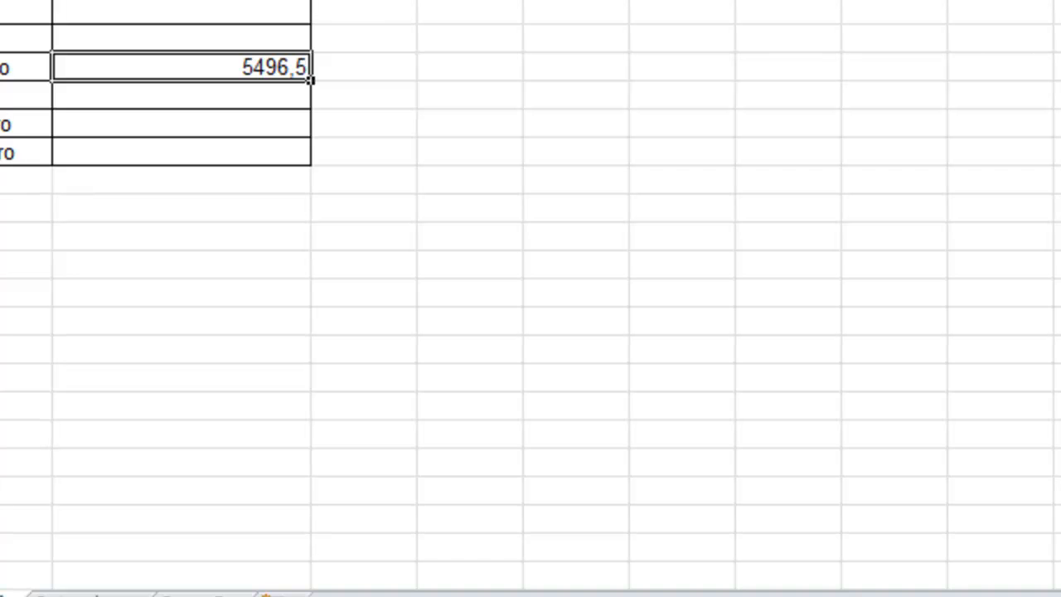
# Put the minimum of the ensino básico values C5:E5 (900) in F11.
pyautogui.click(92, 595)
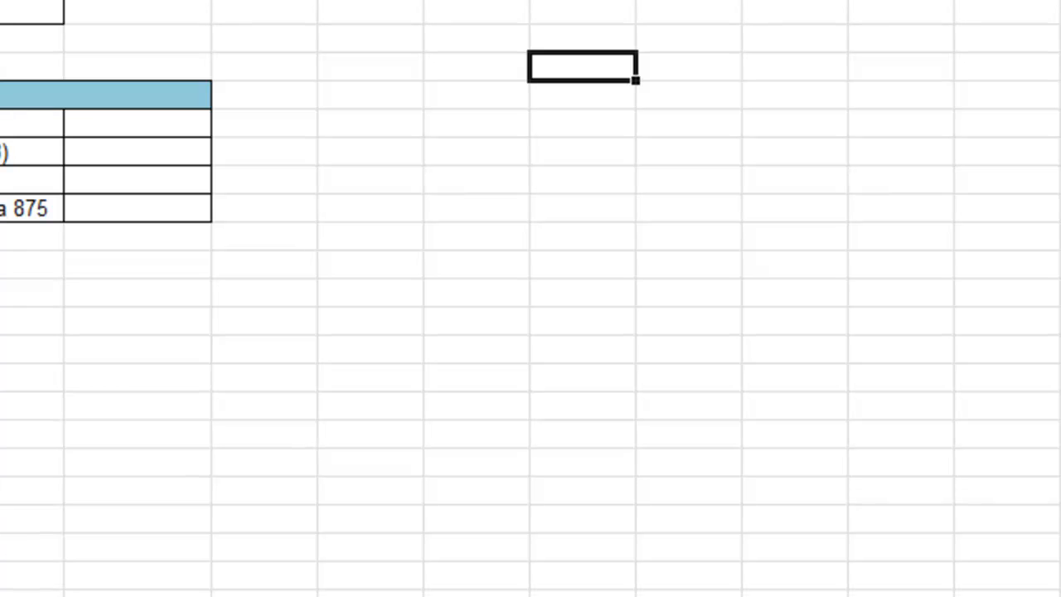
pyautogui.click(106, 123)
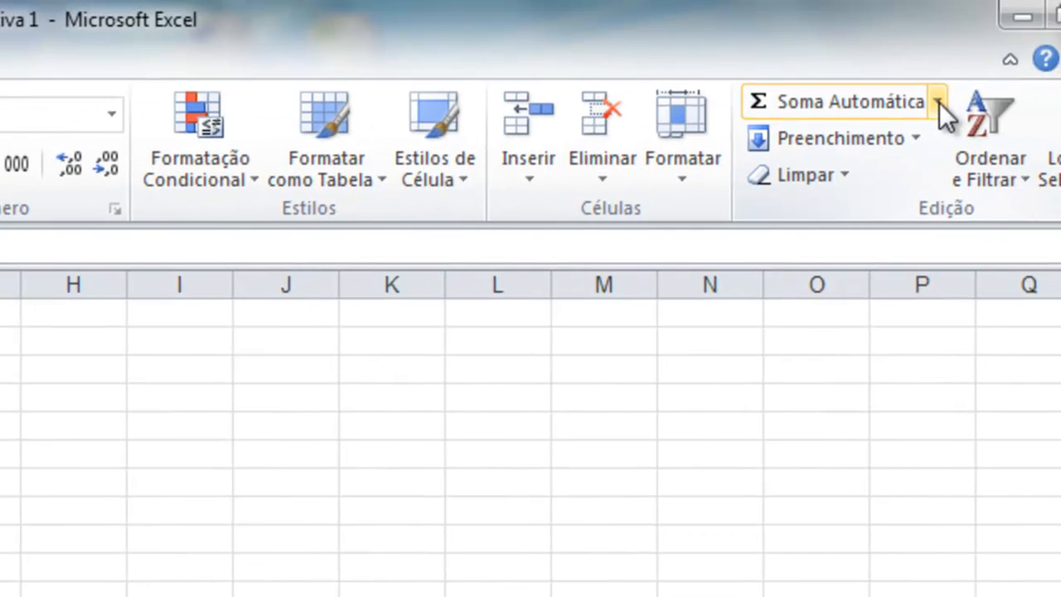
pyautogui.click(937, 102)
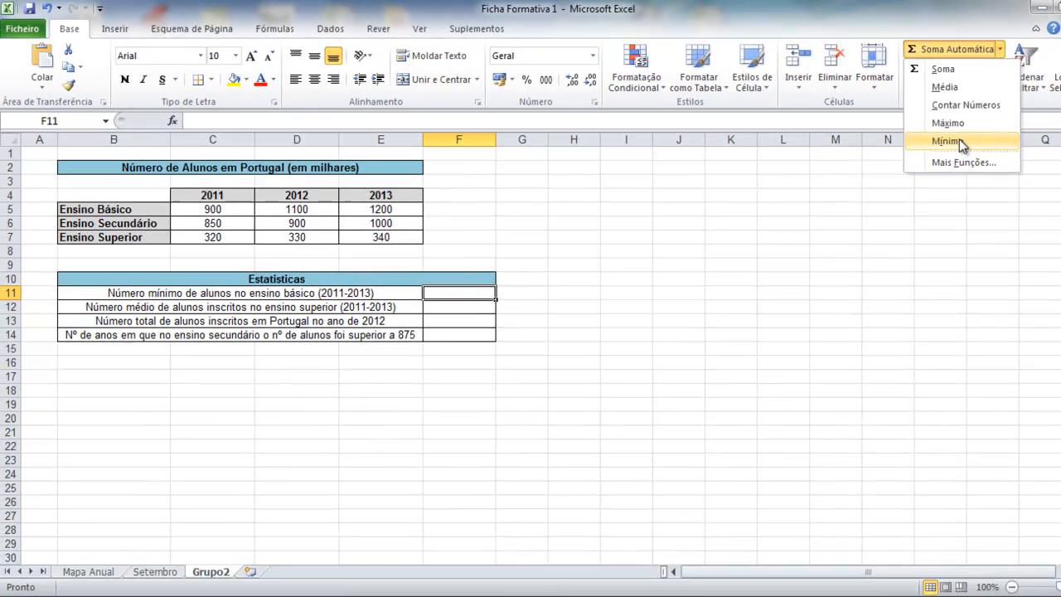
pyautogui.click(953, 141)
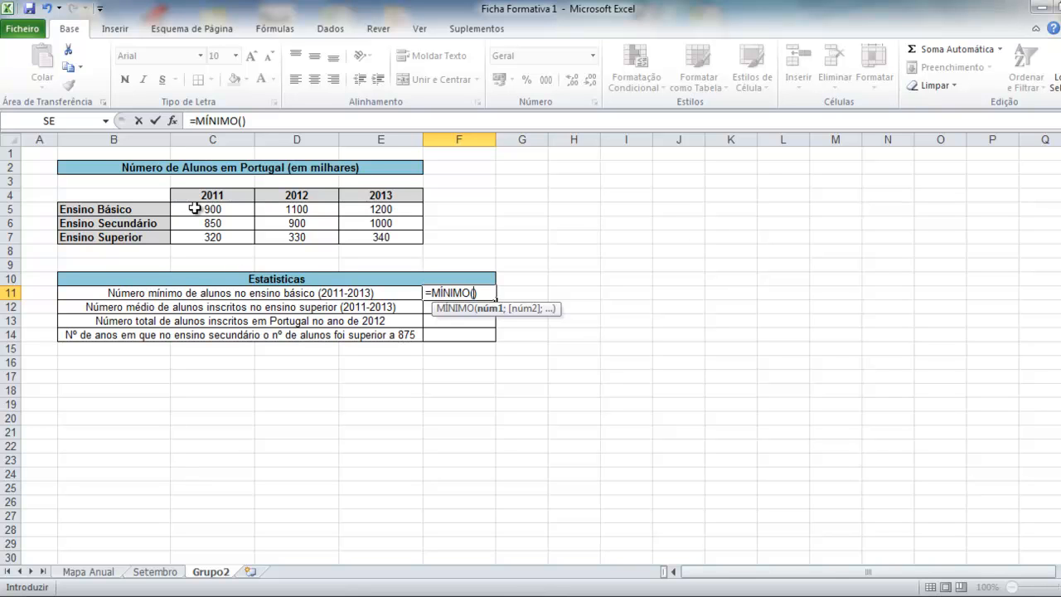
pyautogui.moveTo(199, 208); pyautogui.dragTo(372, 217)
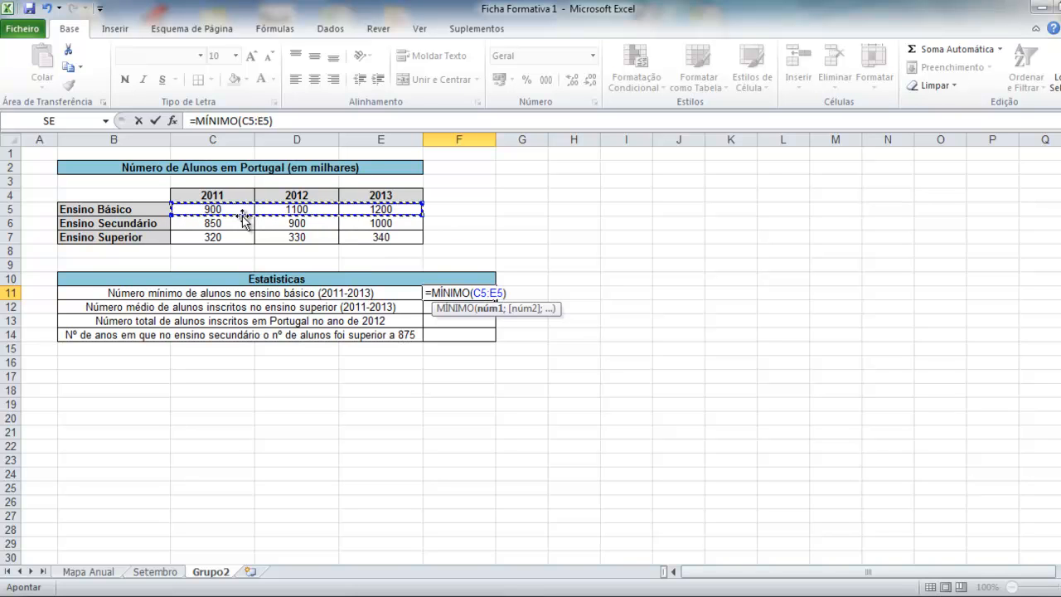
pyautogui.press('Return')
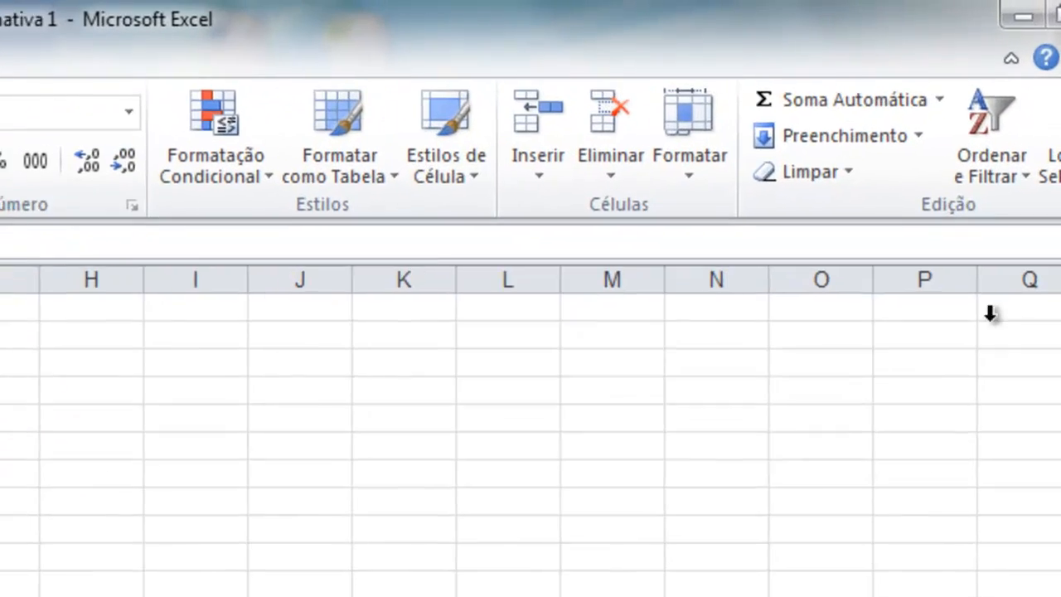
# Put the average of the ensino superior values C7:E7 (330) in F12.
pyautogui.click(939, 99)
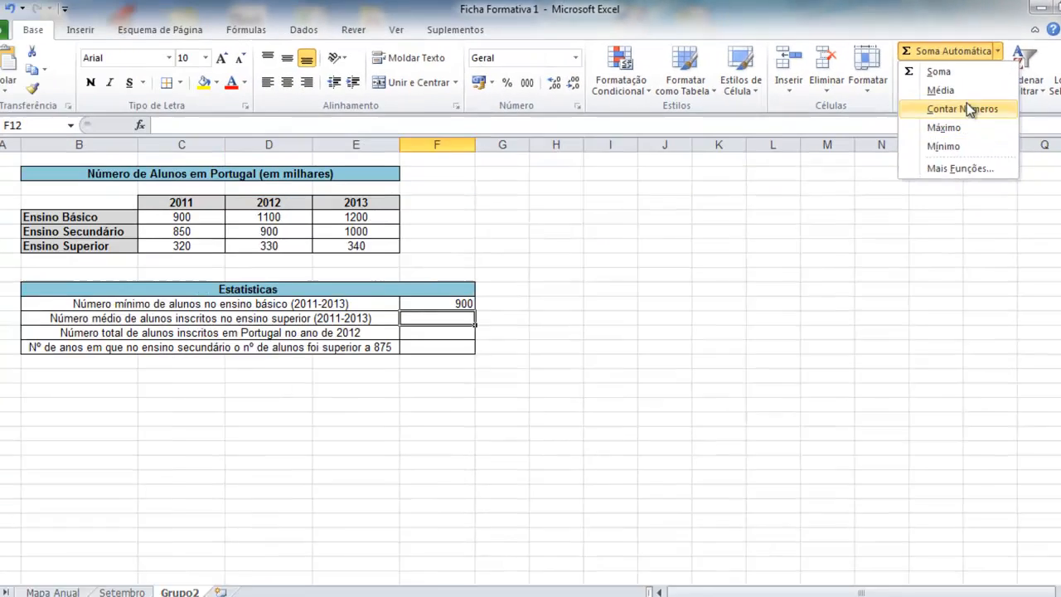
pyautogui.click(961, 90)
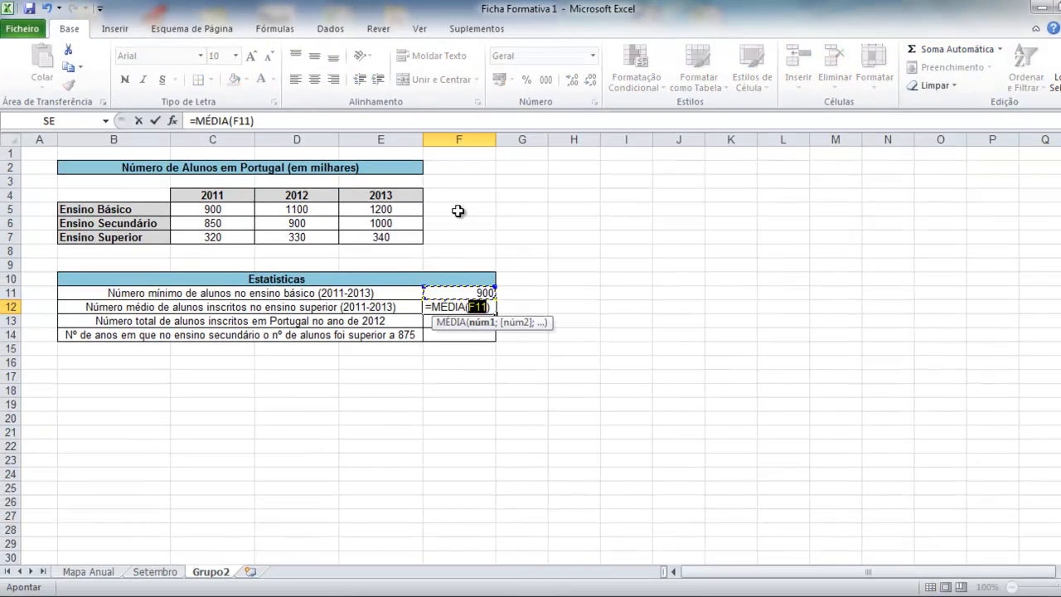
pyautogui.click(195, 236)
pyautogui.moveTo(196, 236); pyautogui.dragTo(381, 248)
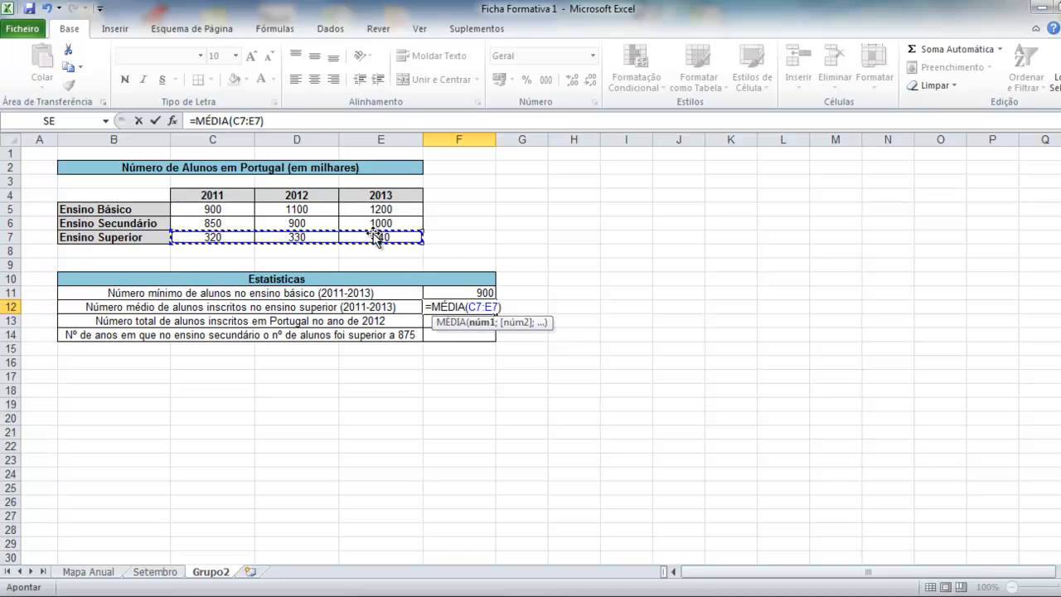
pyautogui.press('Return')
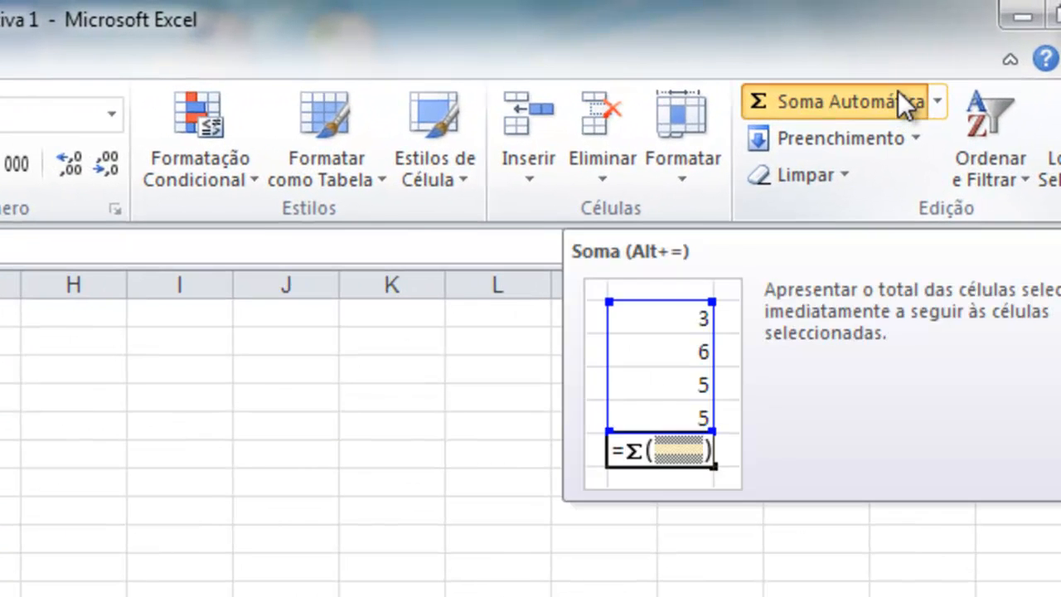
# Sum the 2012 enrolments D5:D7 in F13 with =SOMA(D5:D7), giving 2330.
pyautogui.click(899, 91)
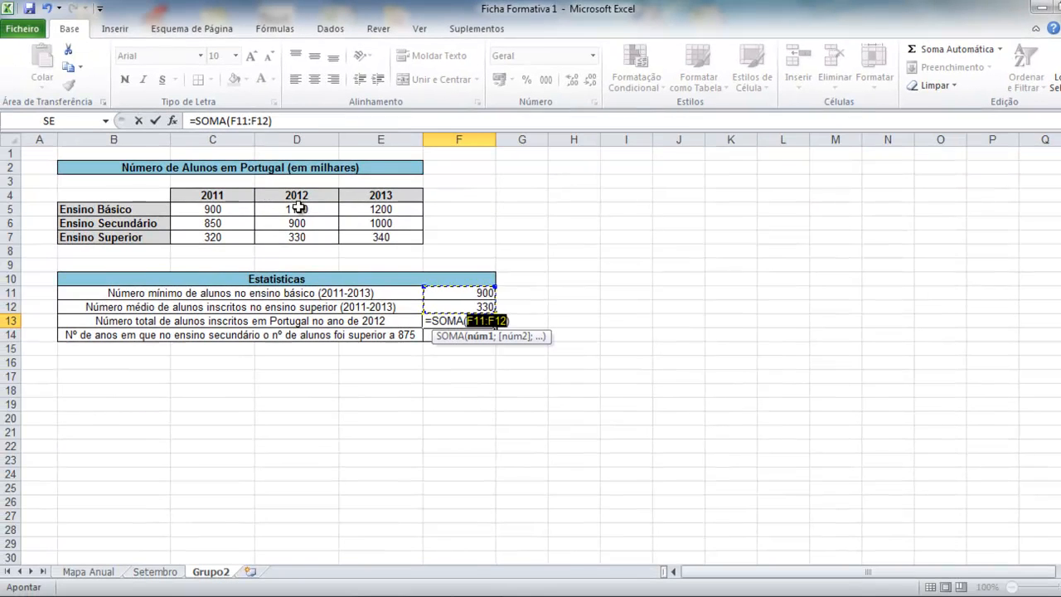
pyautogui.moveTo(297, 209); pyautogui.dragTo(297, 240)
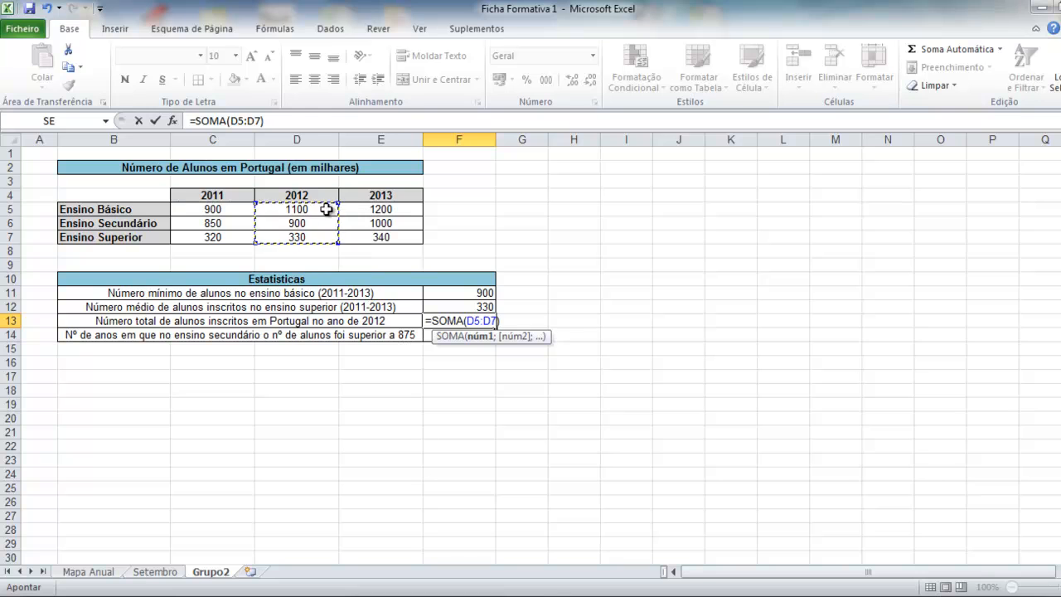
pyautogui.press('Return')
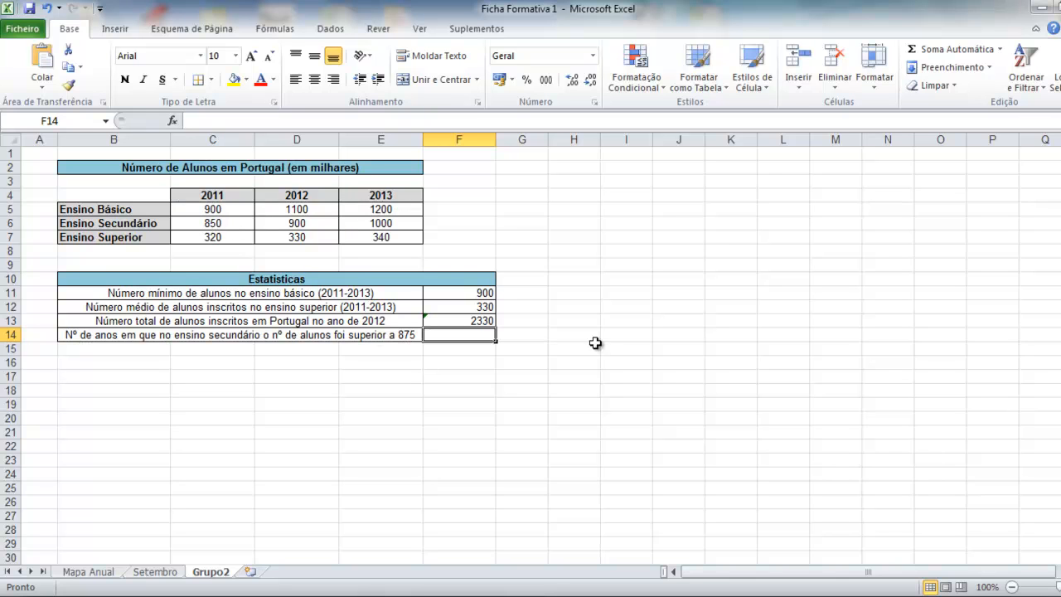
# Enter =CONTAR.SE(C6:E6;">875") in F14 to count years with secondary enrolment above 875.
pyautogui.click(1000, 50)
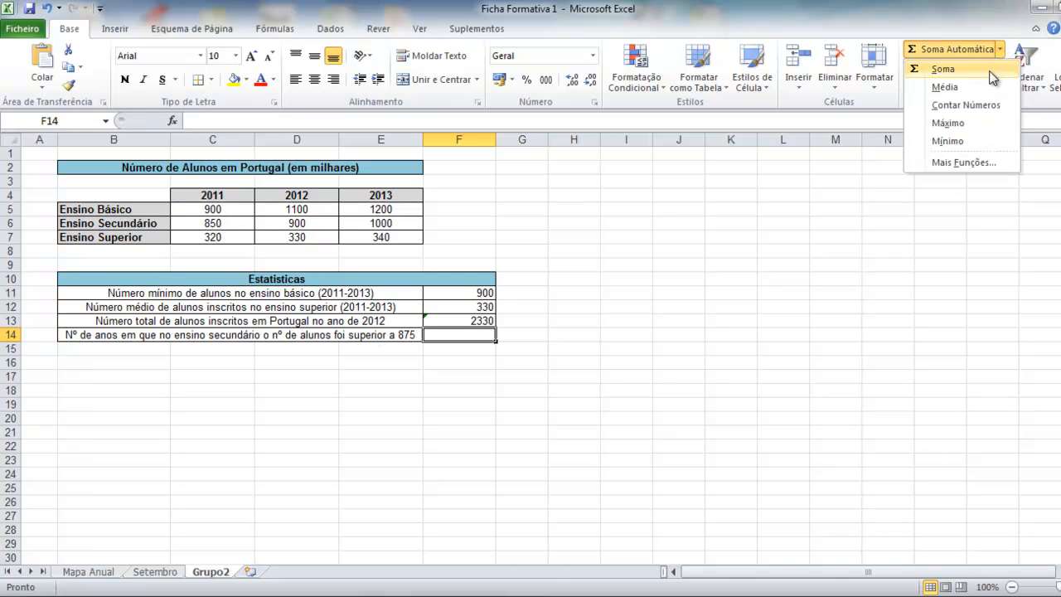
pyautogui.click(961, 162)
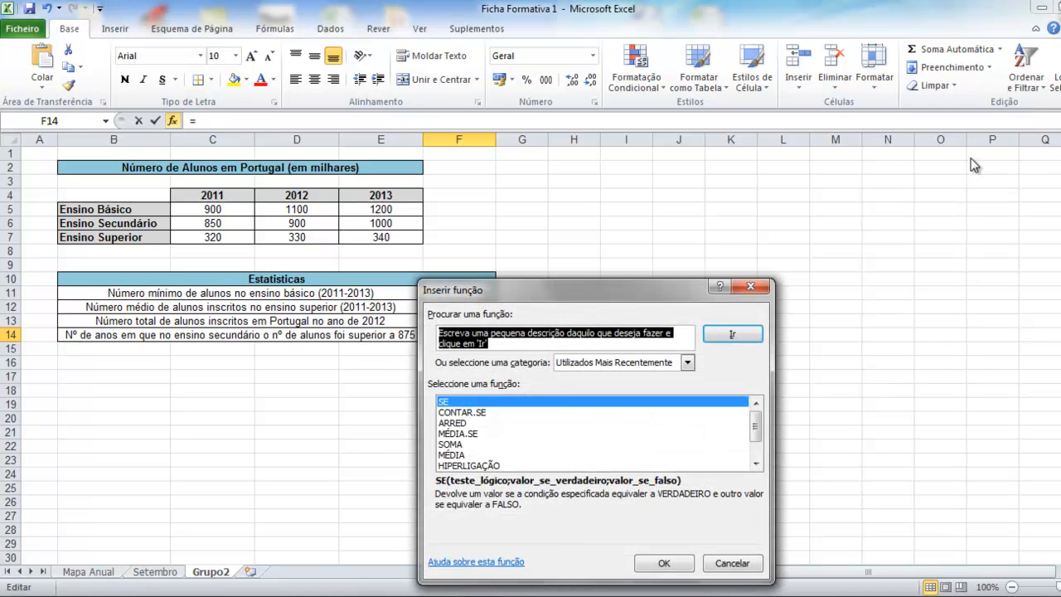
pyautogui.click(482, 413)
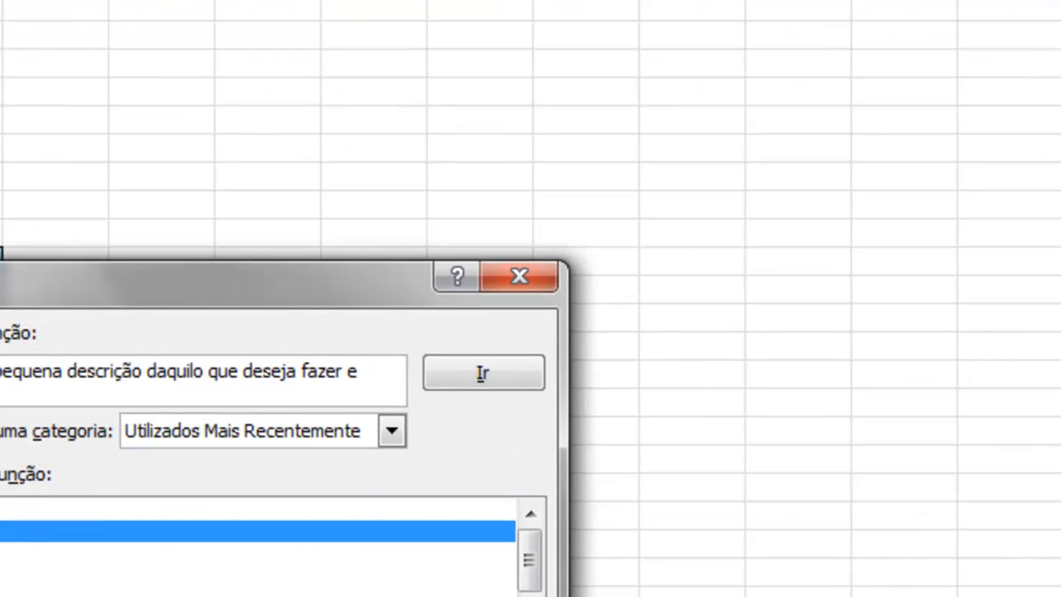
pyautogui.press('Return')
pyautogui.moveTo(168, 363); pyautogui.dragTo(485, 101)
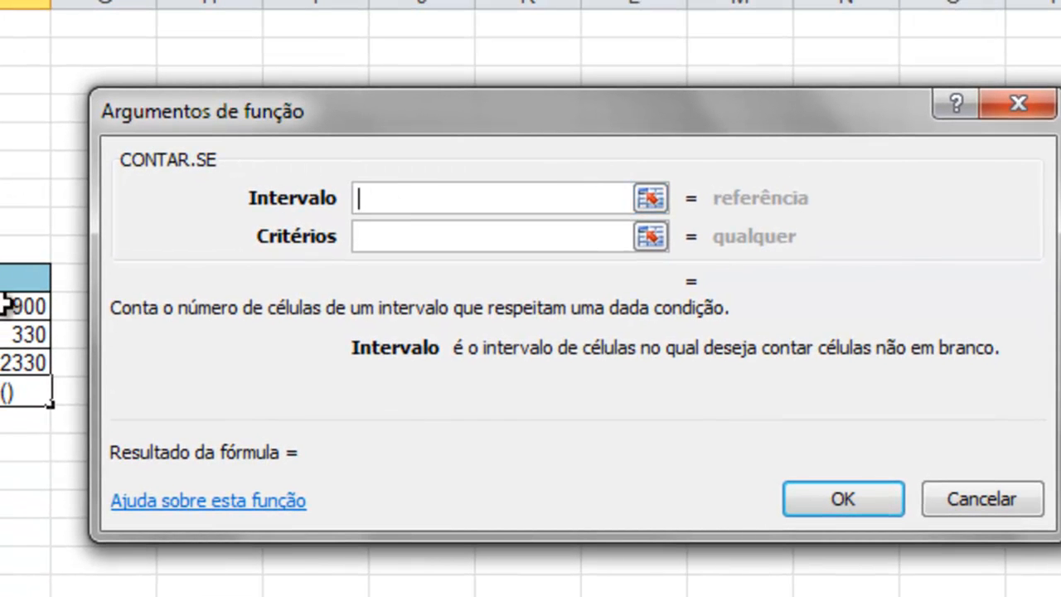
pyautogui.moveTo(0, 164); pyautogui.dragTo(0, 164)
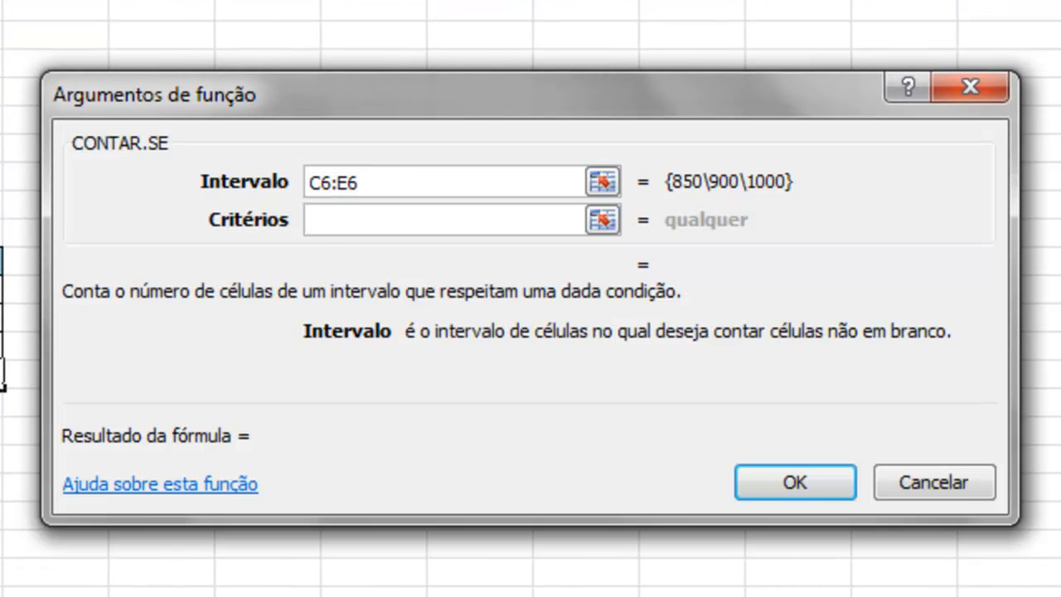
pyautogui.click(324, 225)
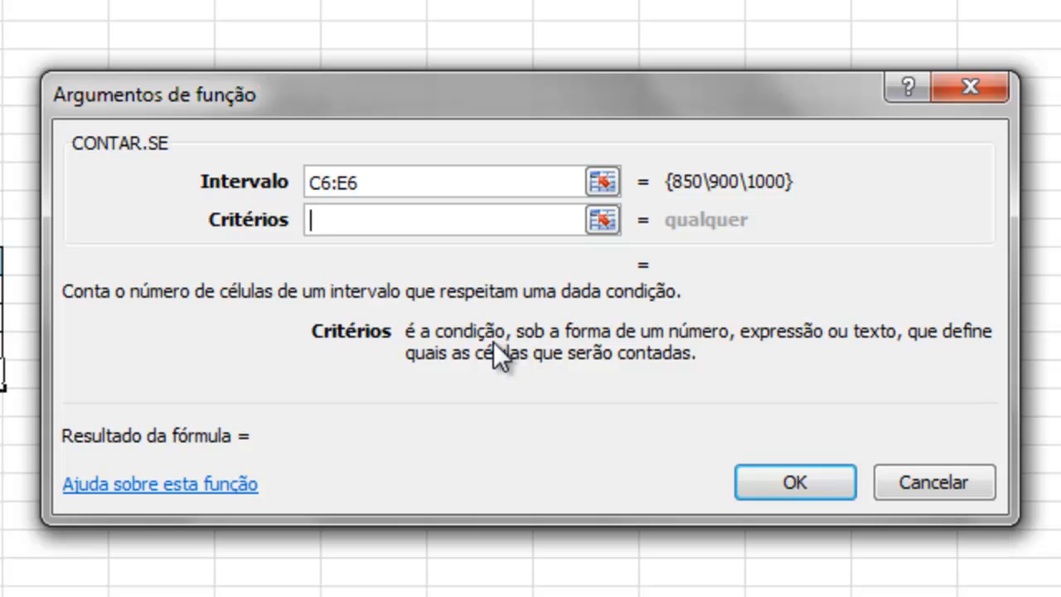
pyautogui.write('>875')
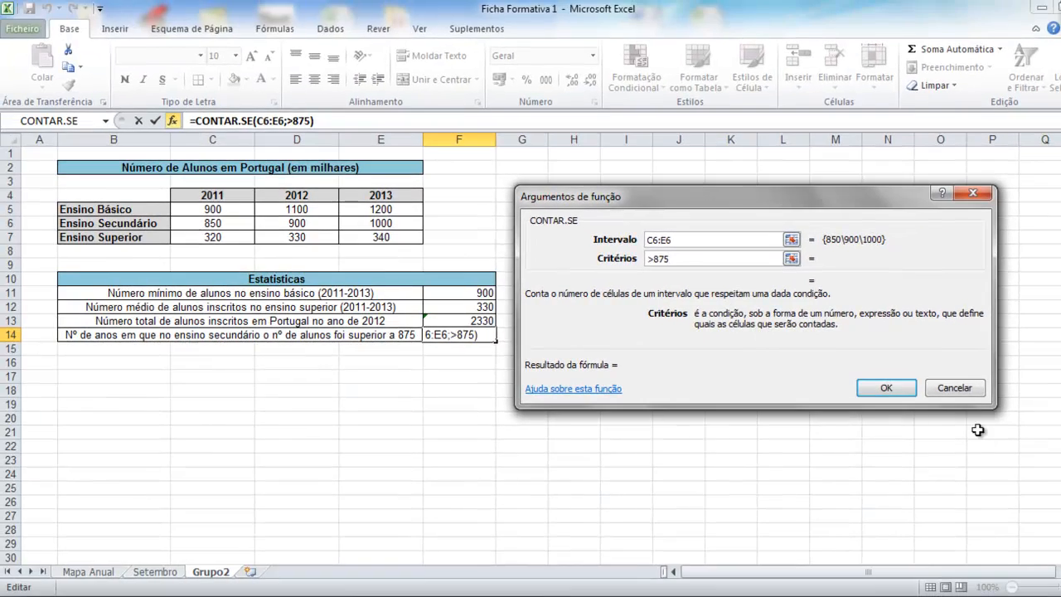
pyautogui.click(886, 388)
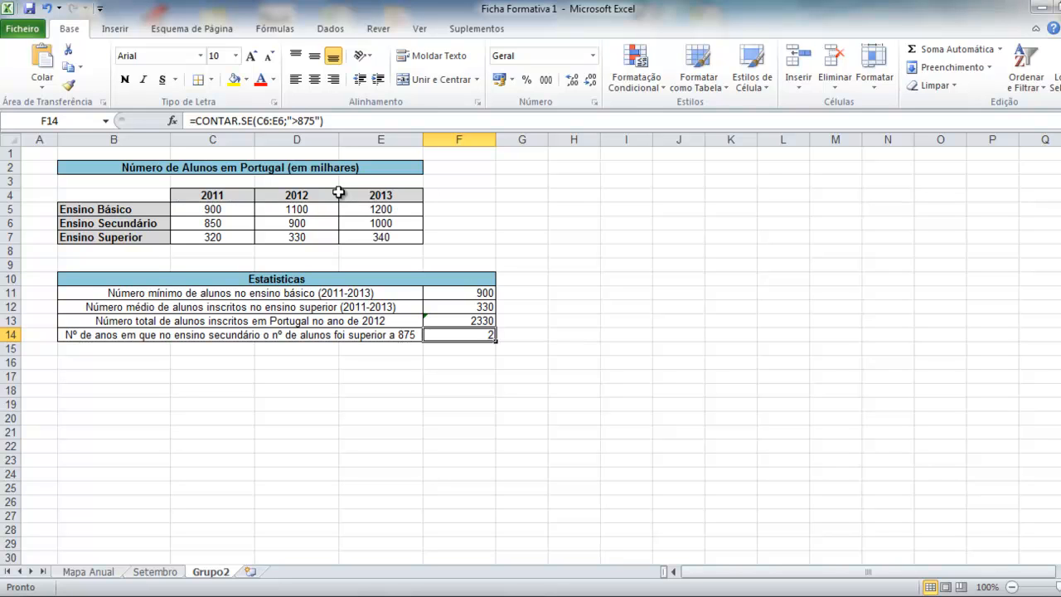
# Select D4:E7 plus labels B4:B7 and insert a 3D clustered column chart.
pyautogui.click(127, 29)
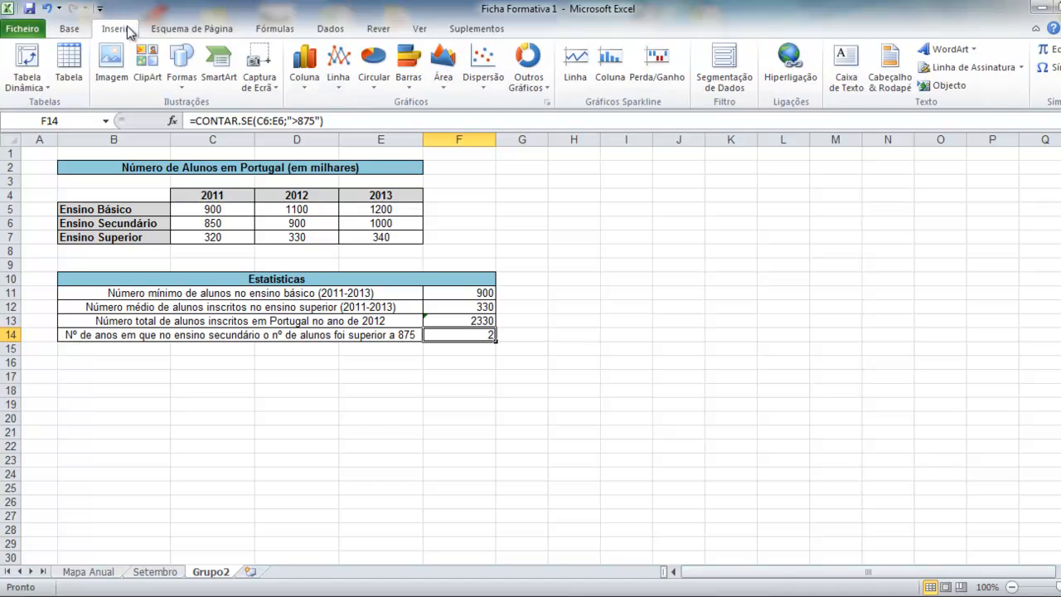
pyautogui.click(69, 30)
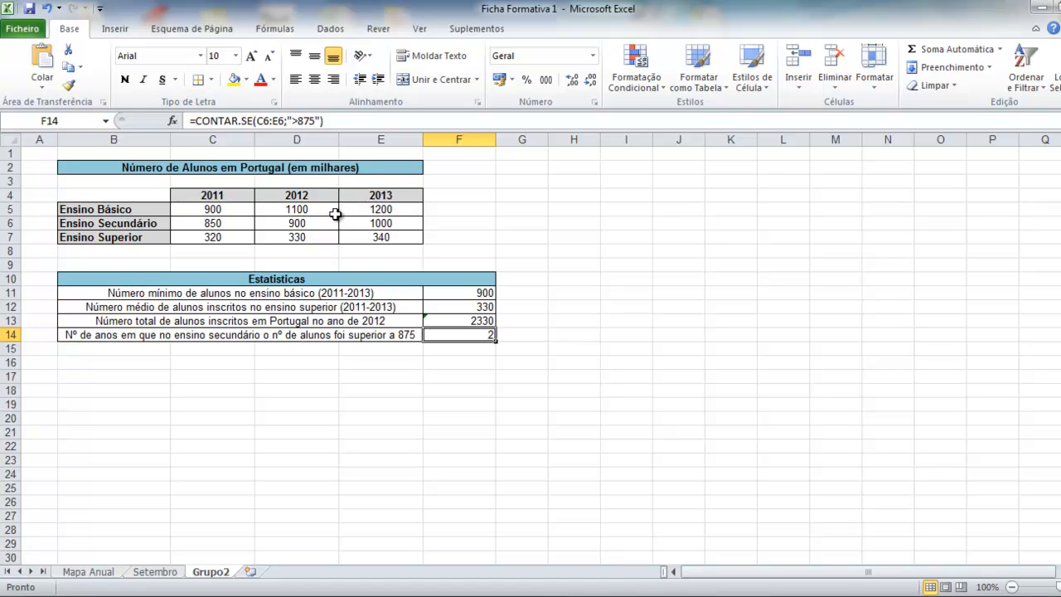
pyautogui.moveTo(315, 194); pyautogui.dragTo(357, 235)
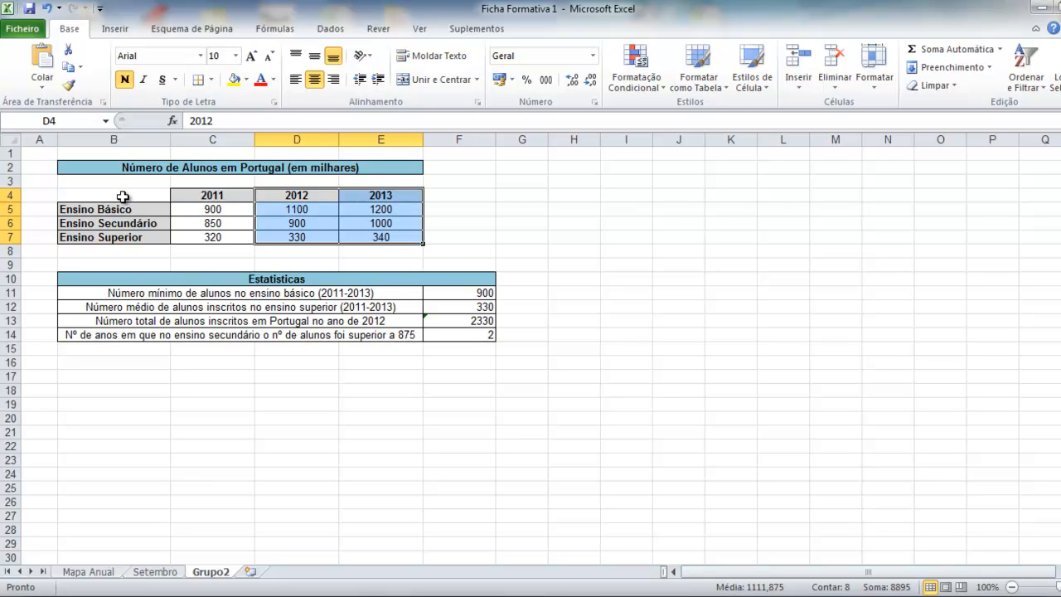
pyautogui.keyDown('ctrl'); pyautogui.moveTo(123, 194); pyautogui.dragTo(111, 236); pyautogui.keyUp('ctrl')
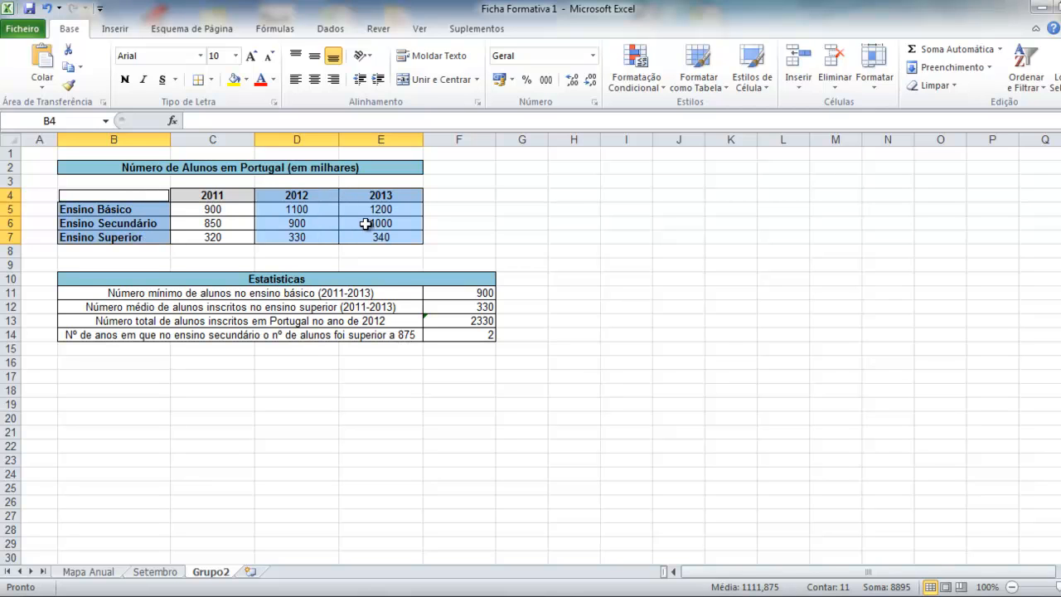
pyautogui.click(125, 28)
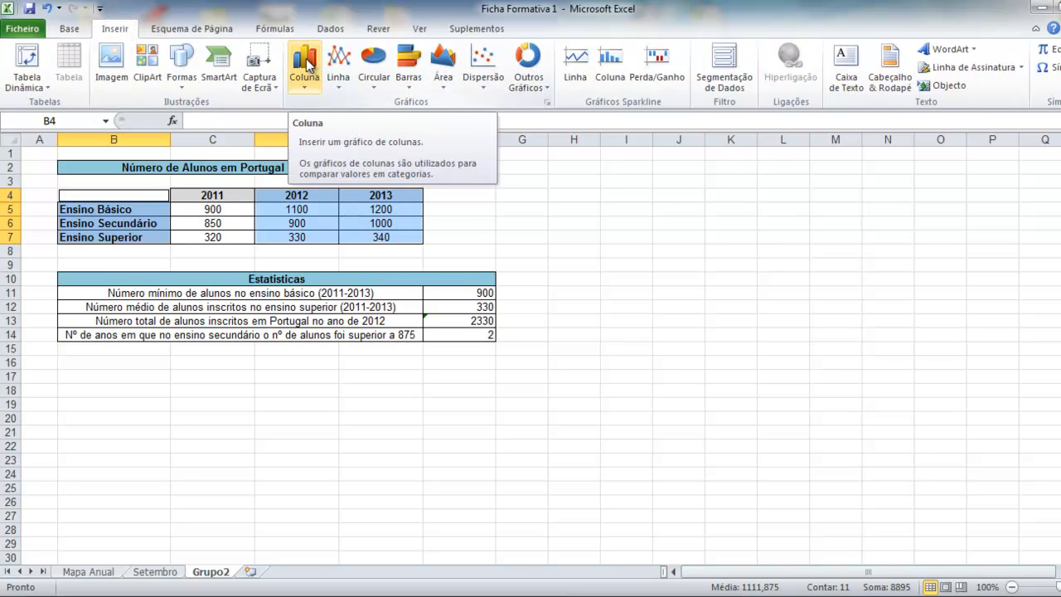
pyautogui.click(308, 67)
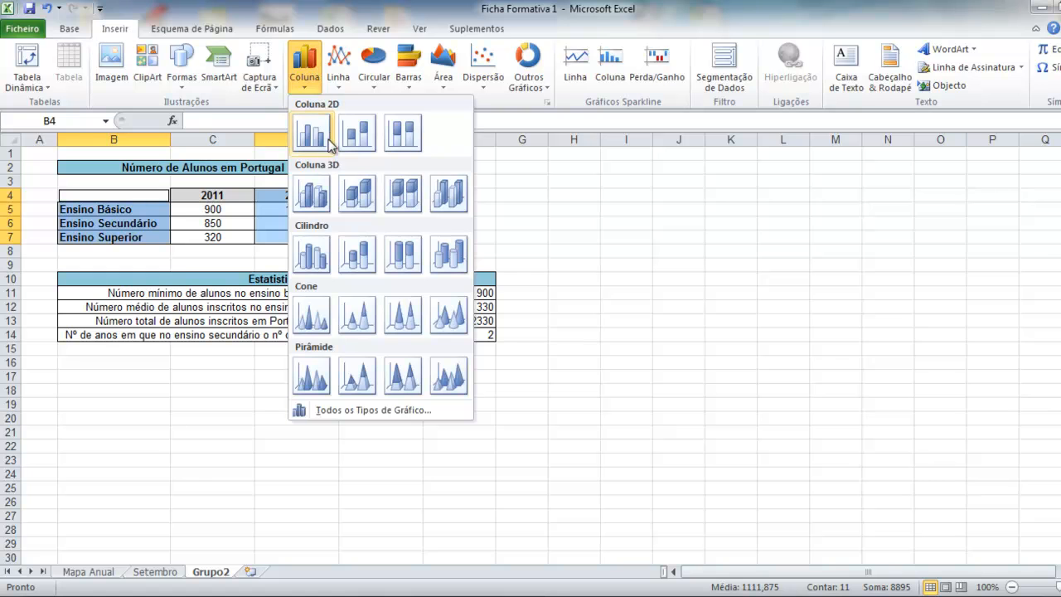
pyautogui.click(312, 199)
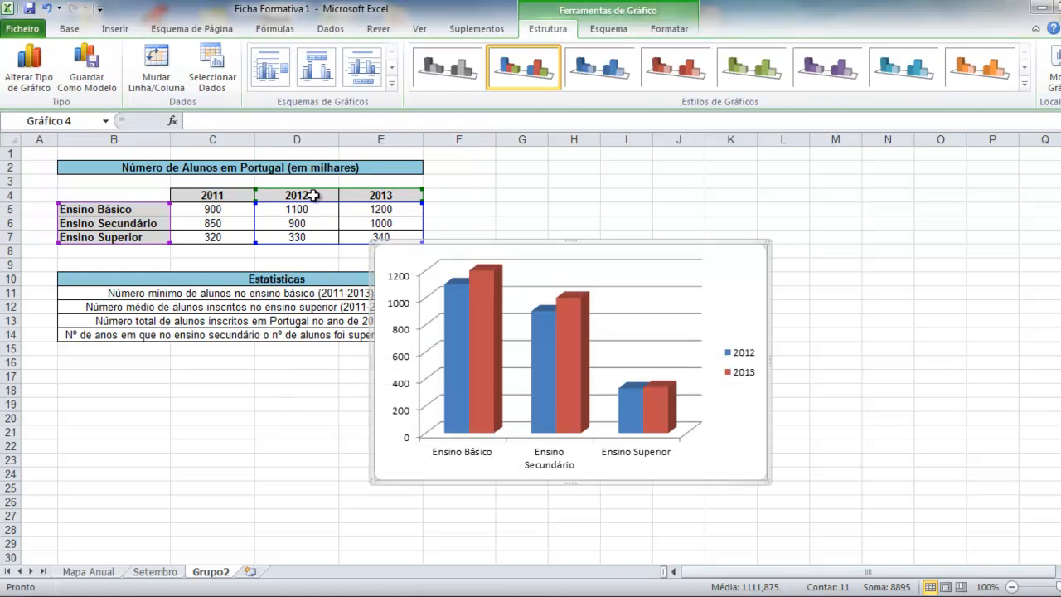
# Move the chart beside the tables and switch its rows and columns in Select Data Source.
pyautogui.moveTo(500, 251); pyautogui.dragTo(632, 188)
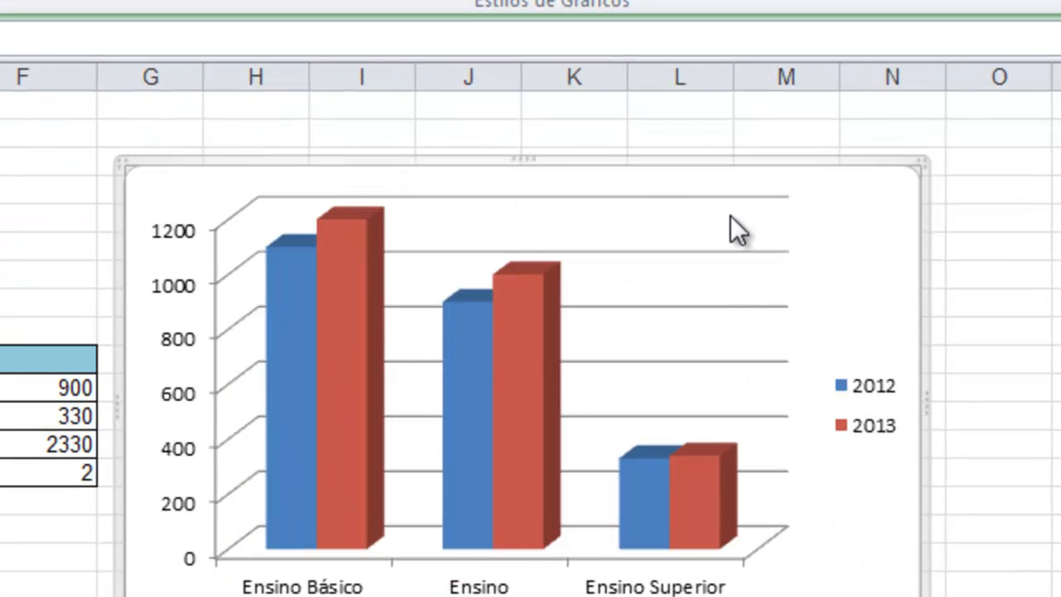
pyautogui.moveTo(710, 165); pyautogui.dragTo(711, 120)
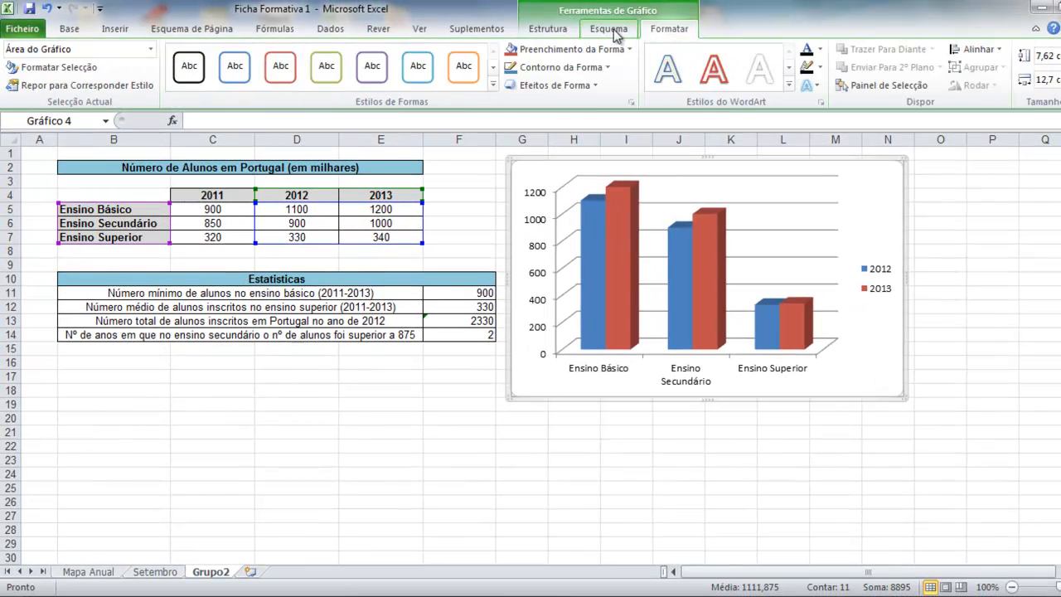
pyautogui.click(609, 29)
pyautogui.click(547, 28)
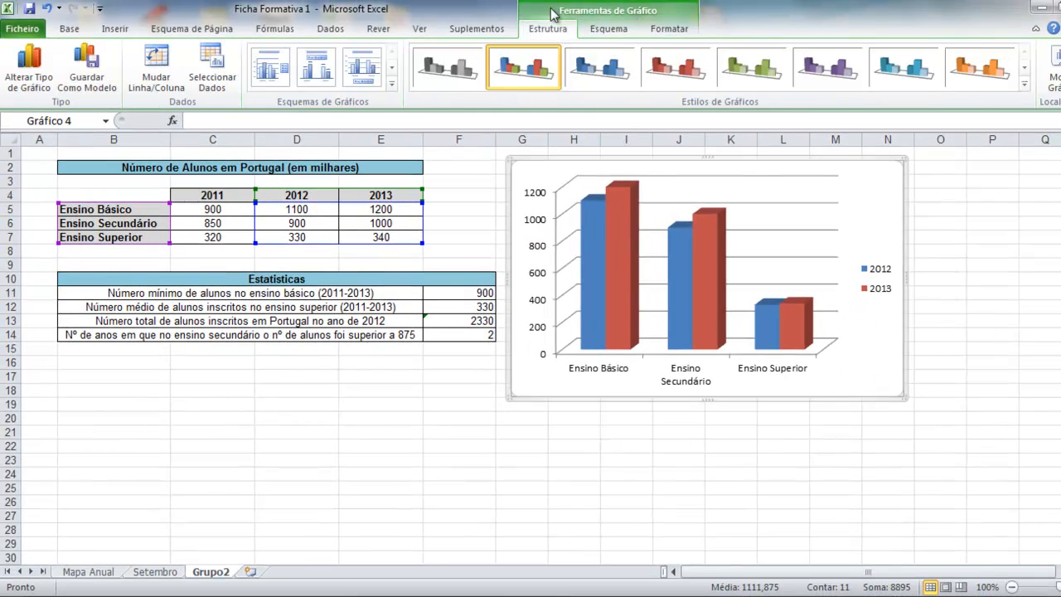
pyautogui.click(213, 80)
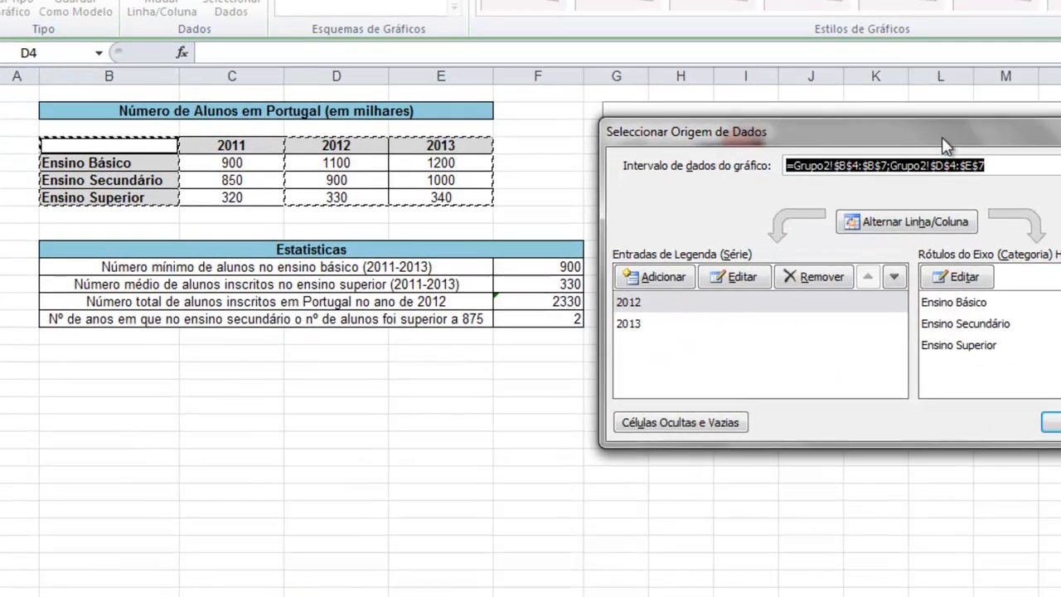
pyautogui.moveTo(799, 176); pyautogui.dragTo(304, 276)
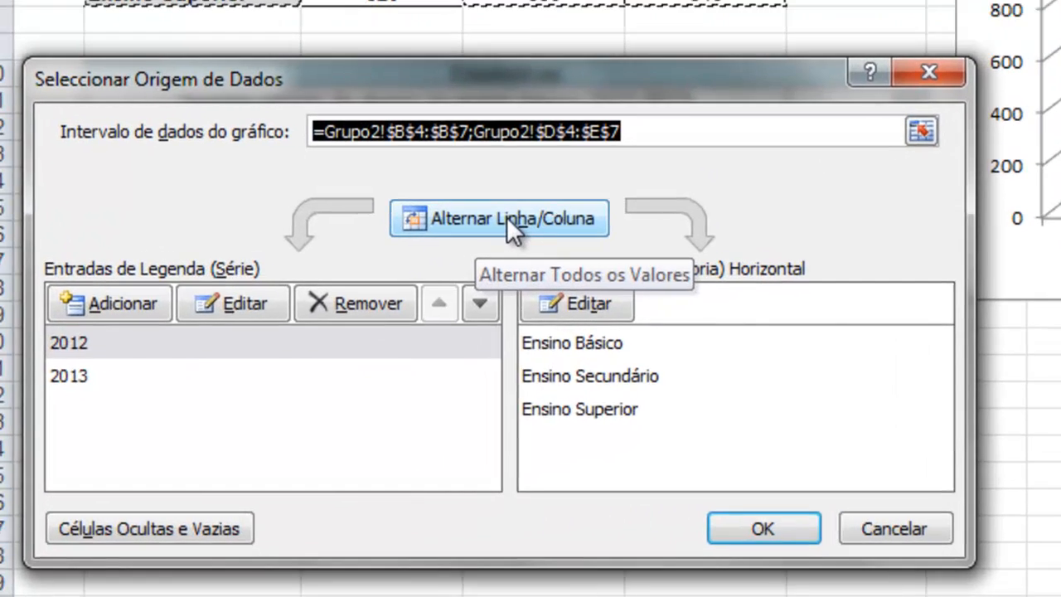
pyautogui.click(349, 321)
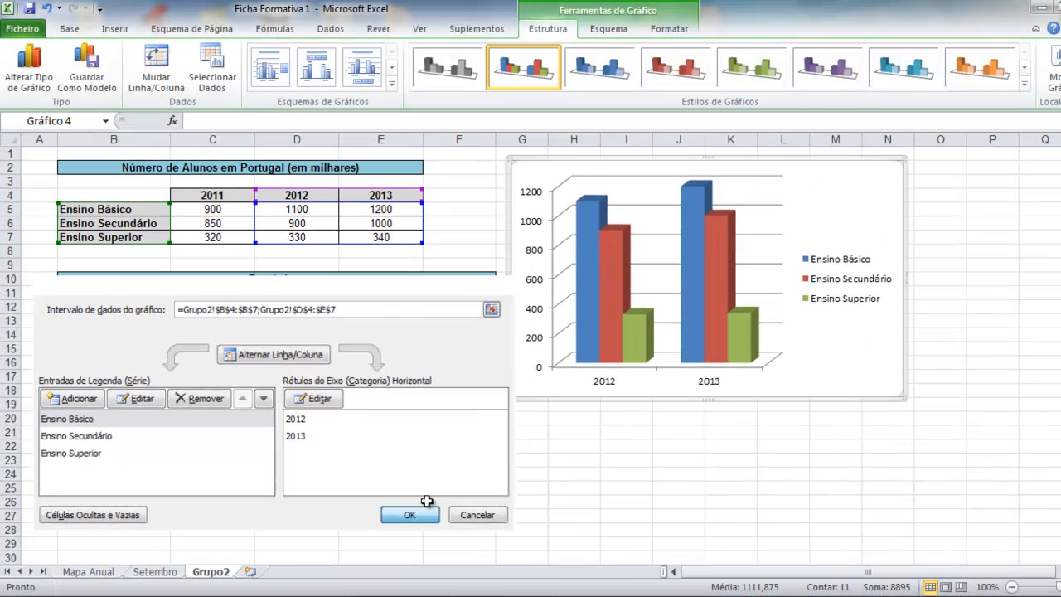
pyautogui.click(422, 512)
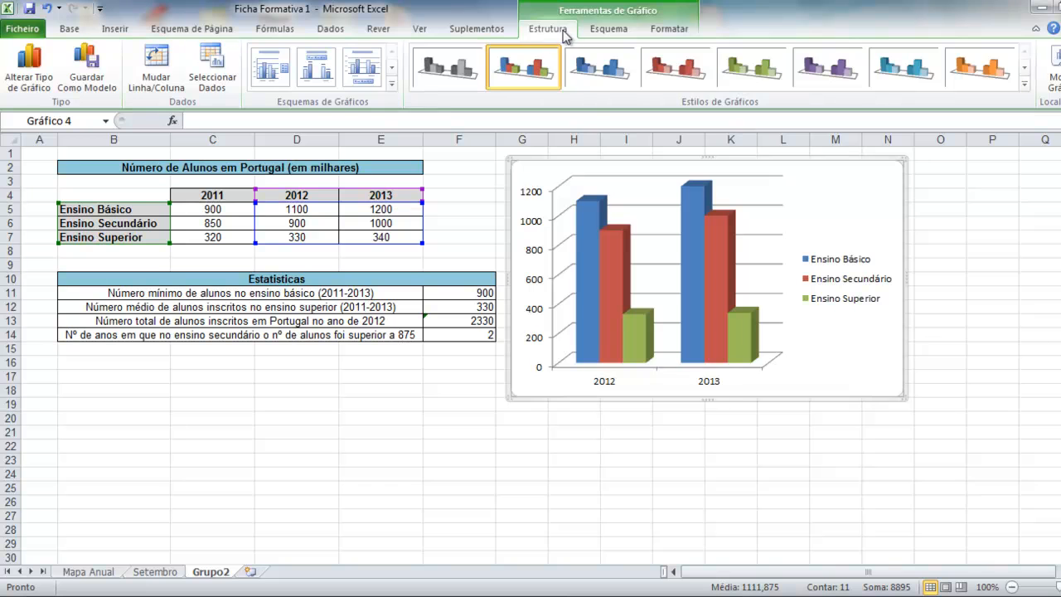
# Place the chart legend on the left.
pyautogui.click(597, 33)
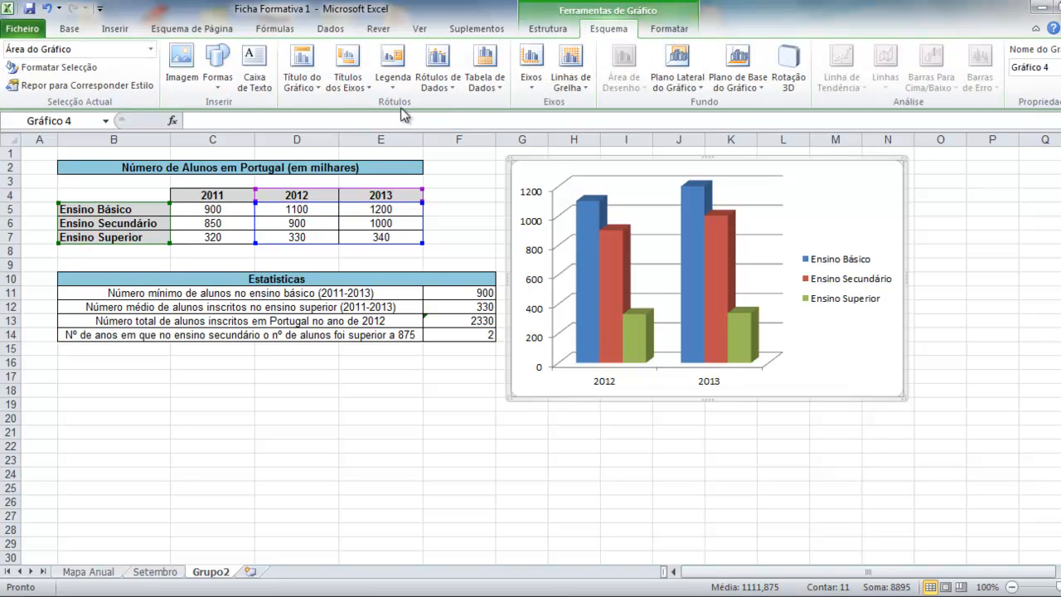
pyautogui.click(392, 73)
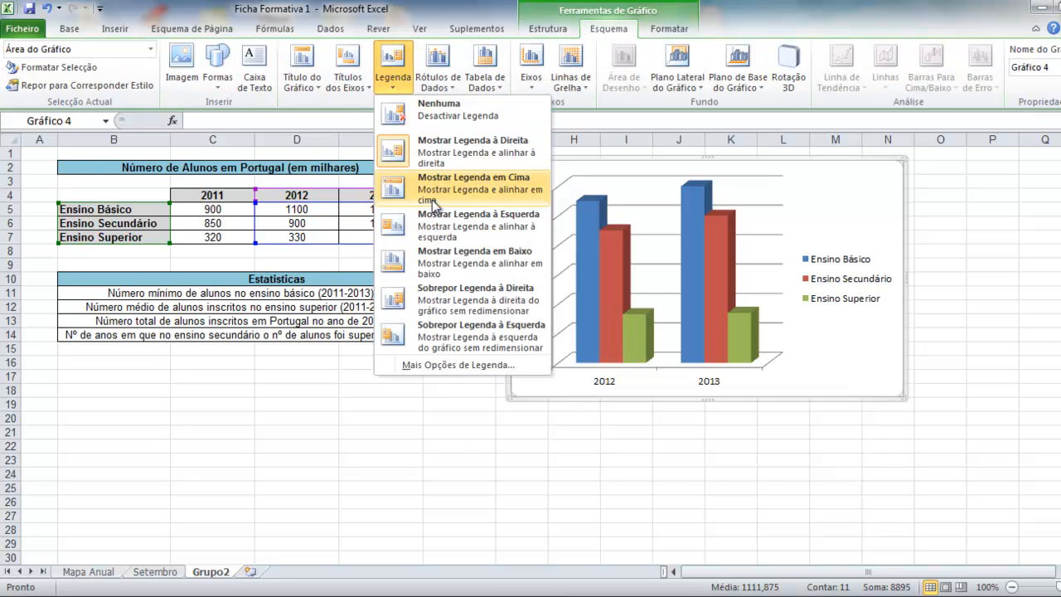
pyautogui.click(435, 229)
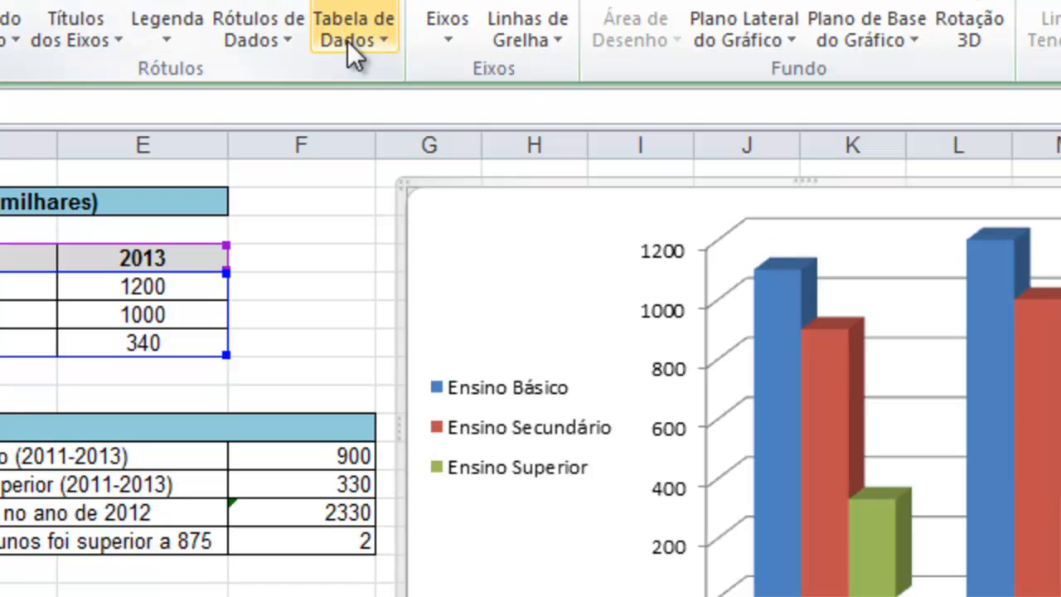
# Add a title above the chart reading "Número de alunos - 2012 e 2013".
pyautogui.click(16, 12)
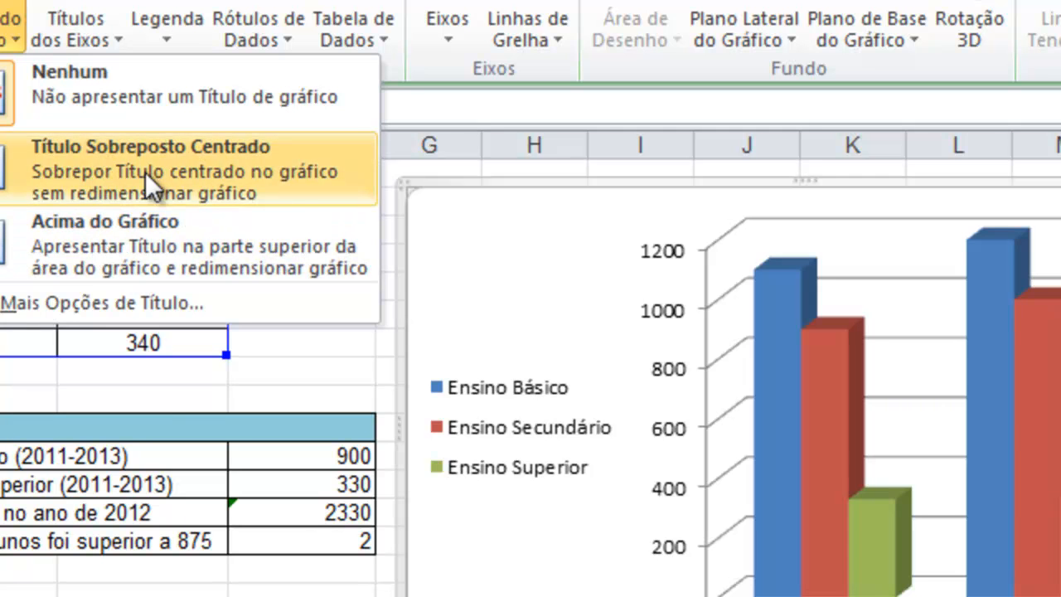
pyautogui.click(114, 255)
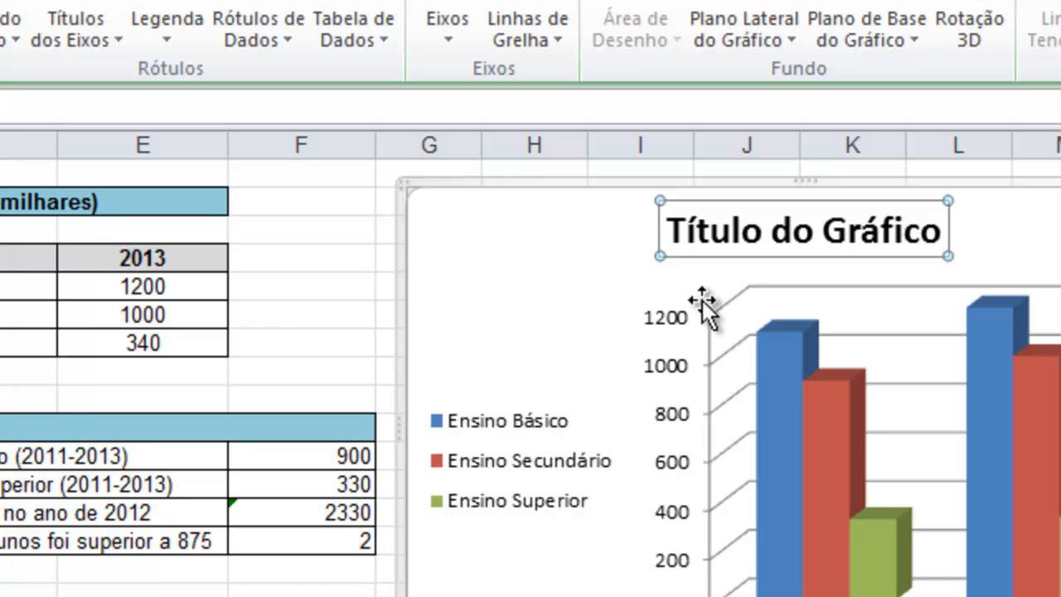
pyautogui.click(685, 231)
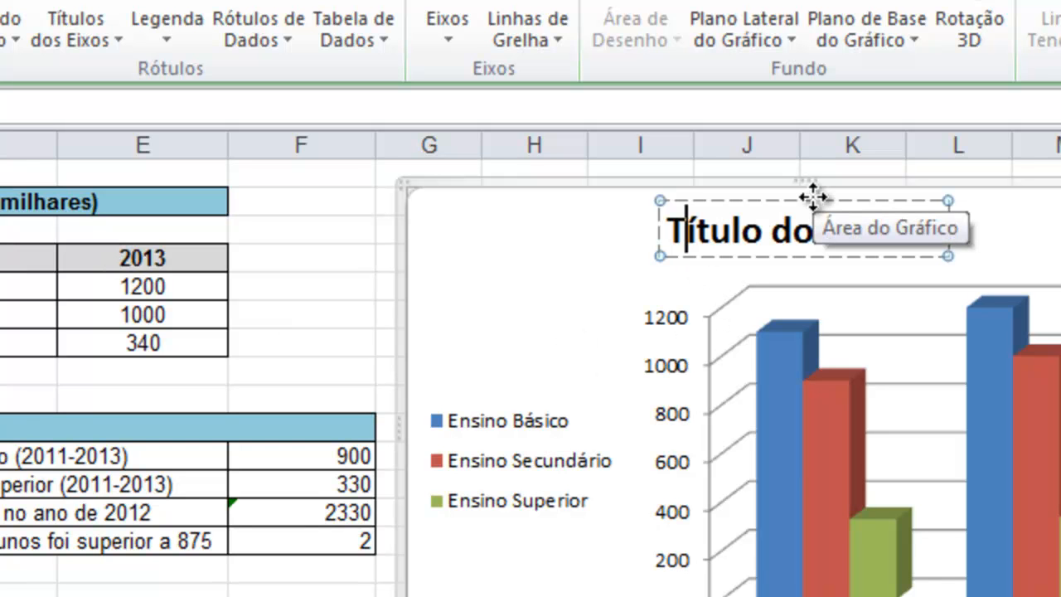
pyautogui.press('Home')
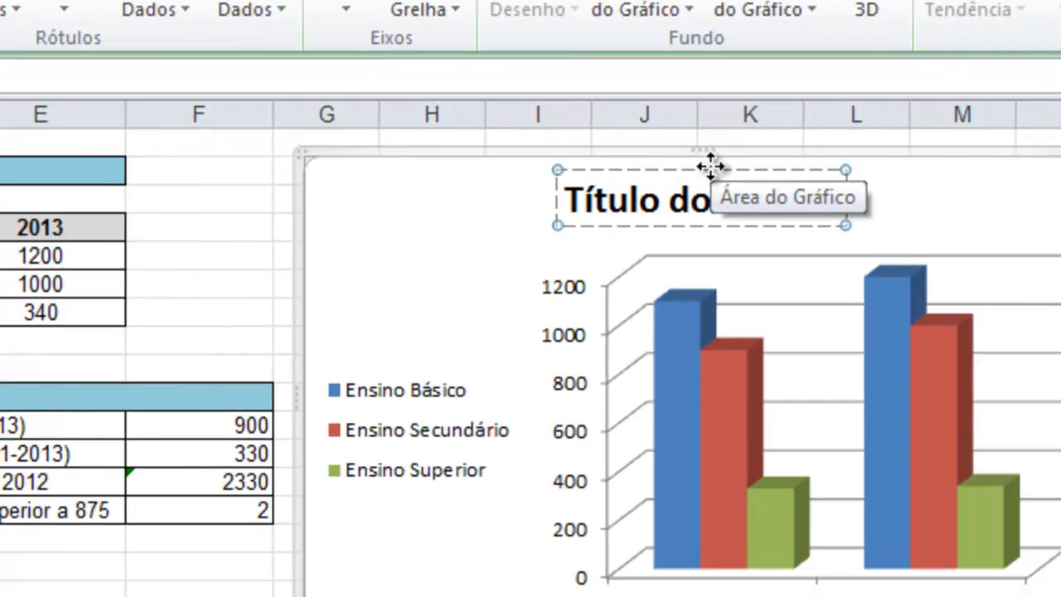
pyautogui.write('N')
pyautogui.write('úmero de ')
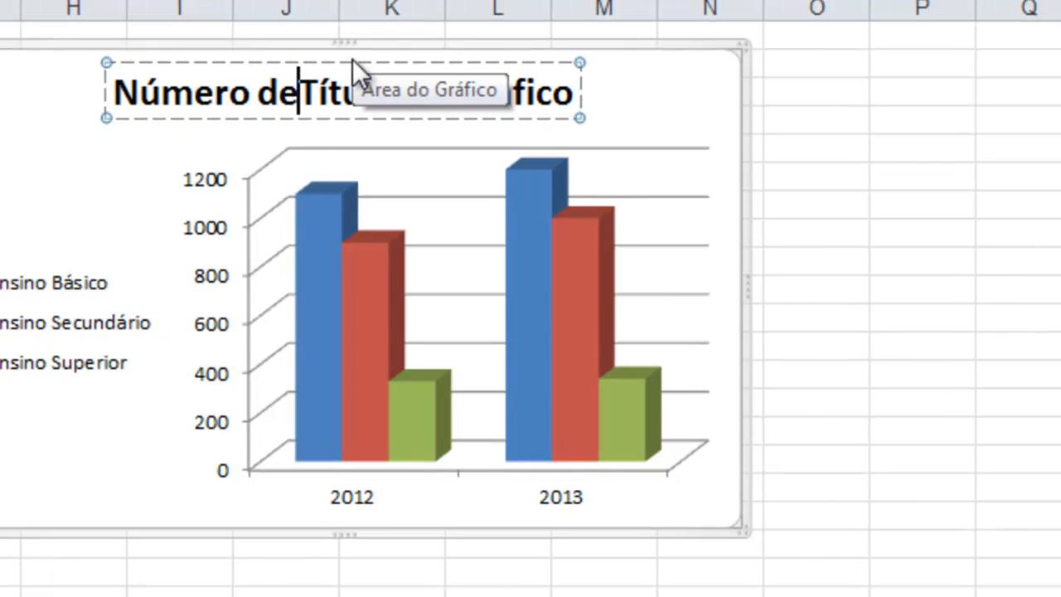
pyautogui.write('a')
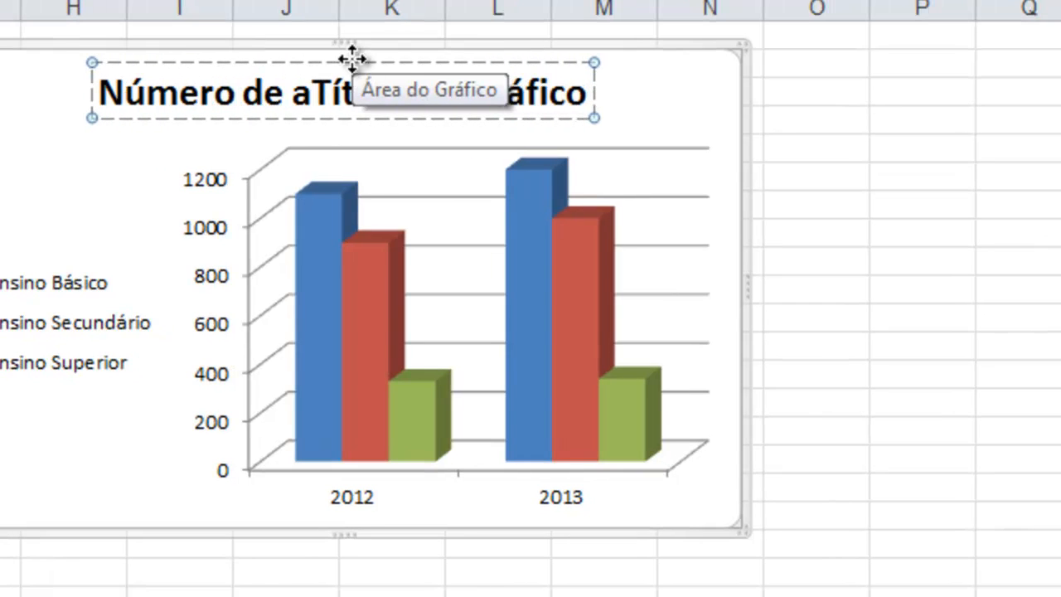
pyautogui.write('lunos - 2')
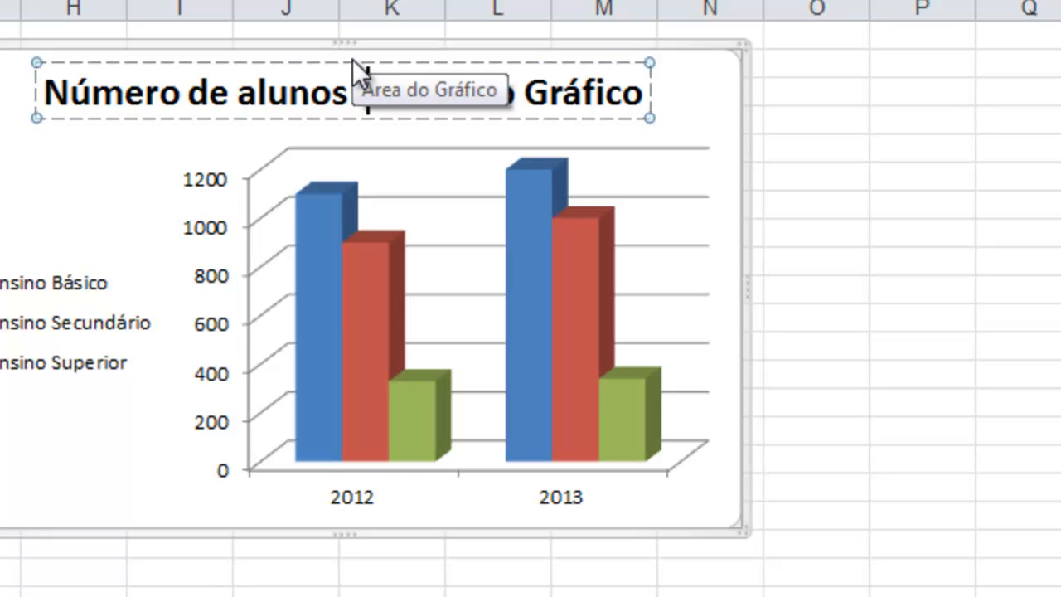
pyautogui.write('013')
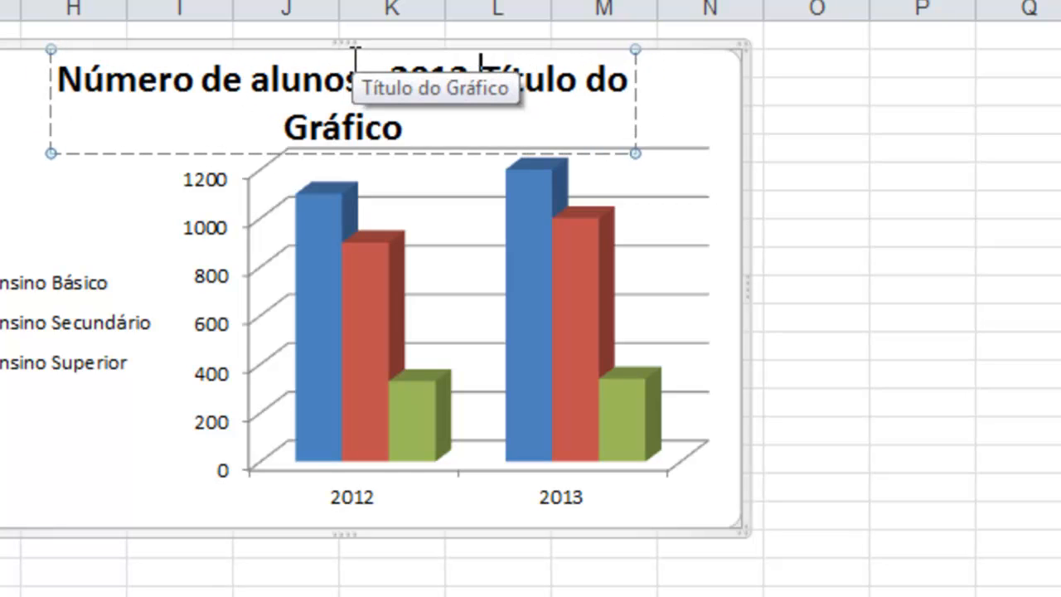
pyautogui.write(' - 201')
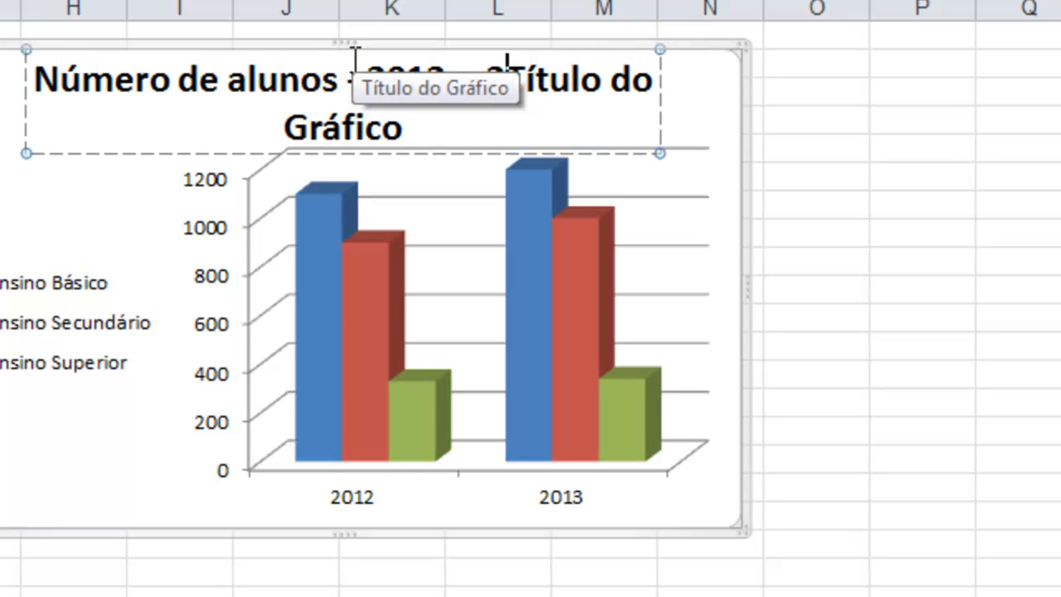
pyautogui.write('3')
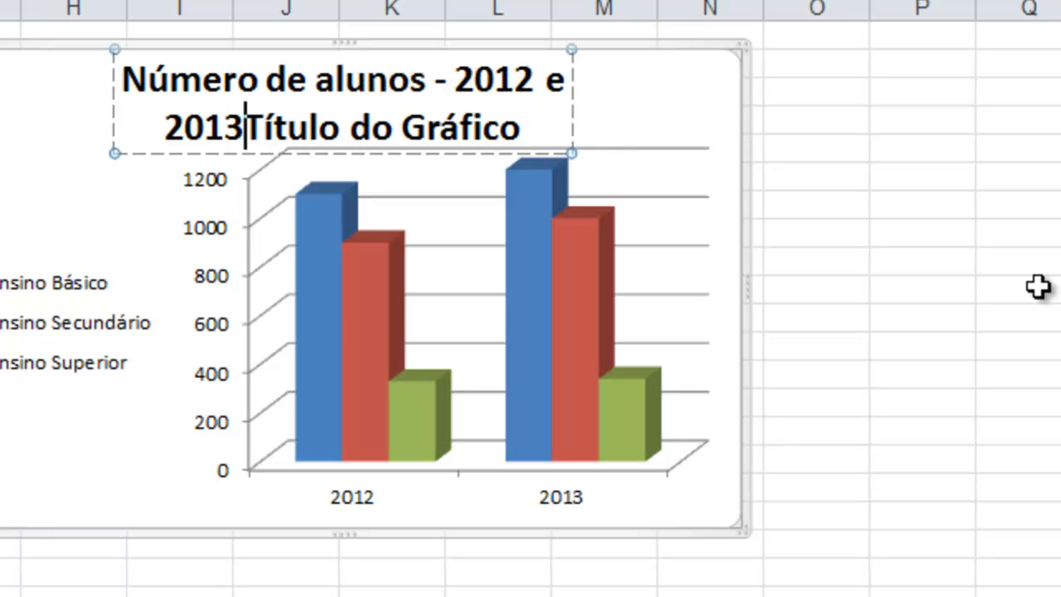
pyautogui.press('Delete')
pyautogui.press('Delete')
pyautogui.press('Delete')
pyautogui.press('Delete')
pyautogui.press('Delete')
pyautogui.press('Delete')
pyautogui.press('Delete')
pyautogui.press('Delete')
pyautogui.press('Delete')
pyautogui.press('Delete')
pyautogui.press('Delete')
pyautogui.press('Delete')
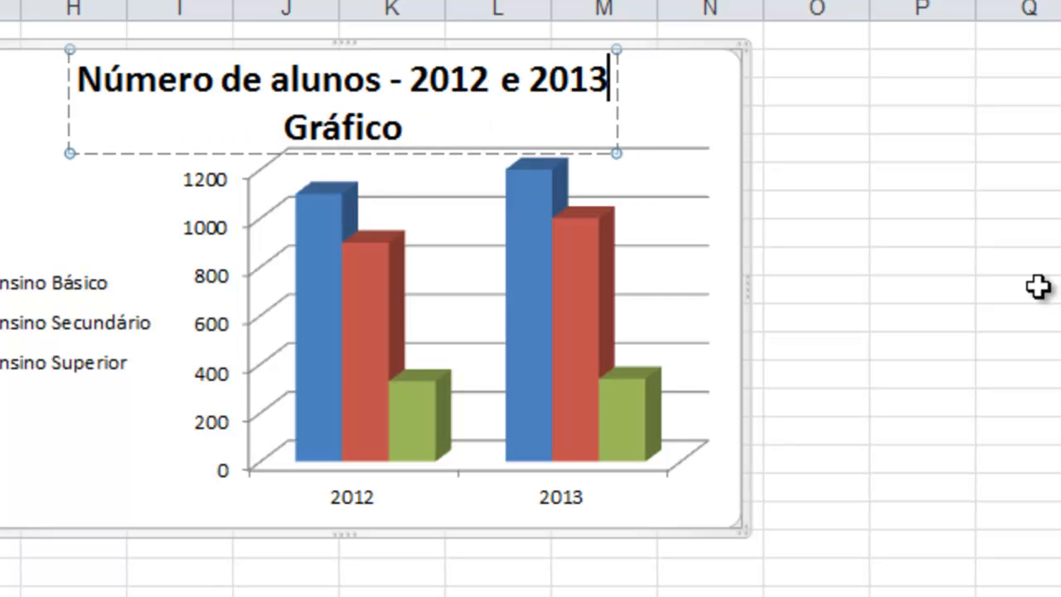
pyautogui.press('Delete')
pyautogui.press('Delete')
pyautogui.press('Delete')
pyautogui.press('Delete')
pyautogui.press('Delete')
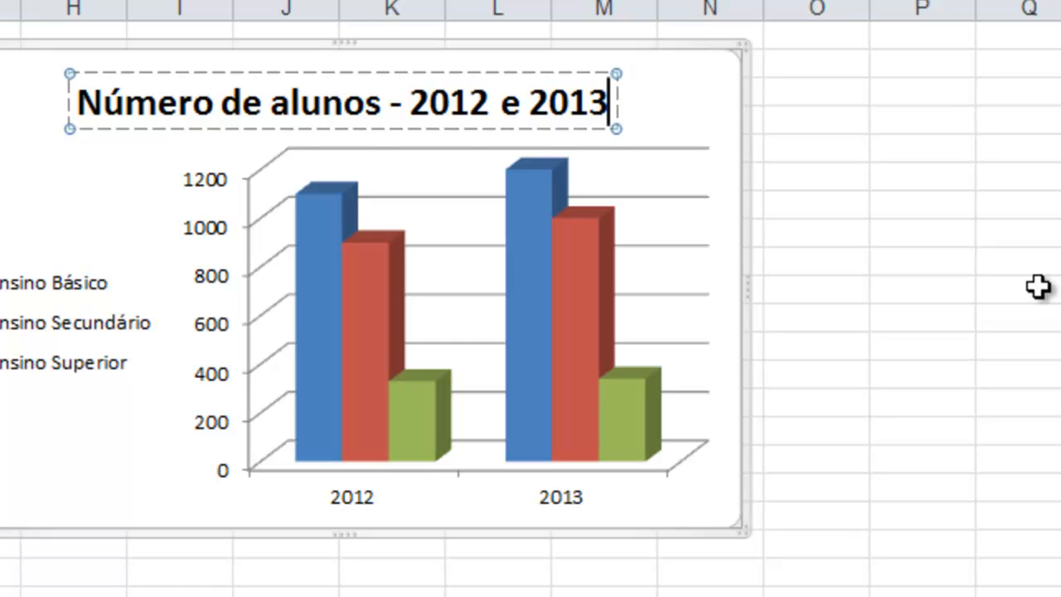
pyautogui.click(887, 341)
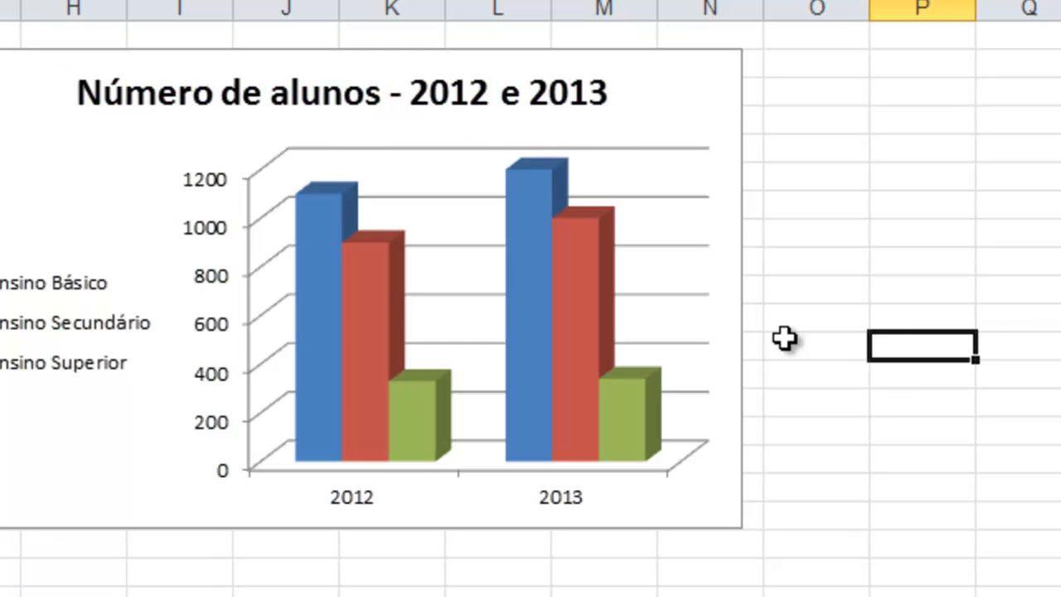
pyautogui.click(7, 102)
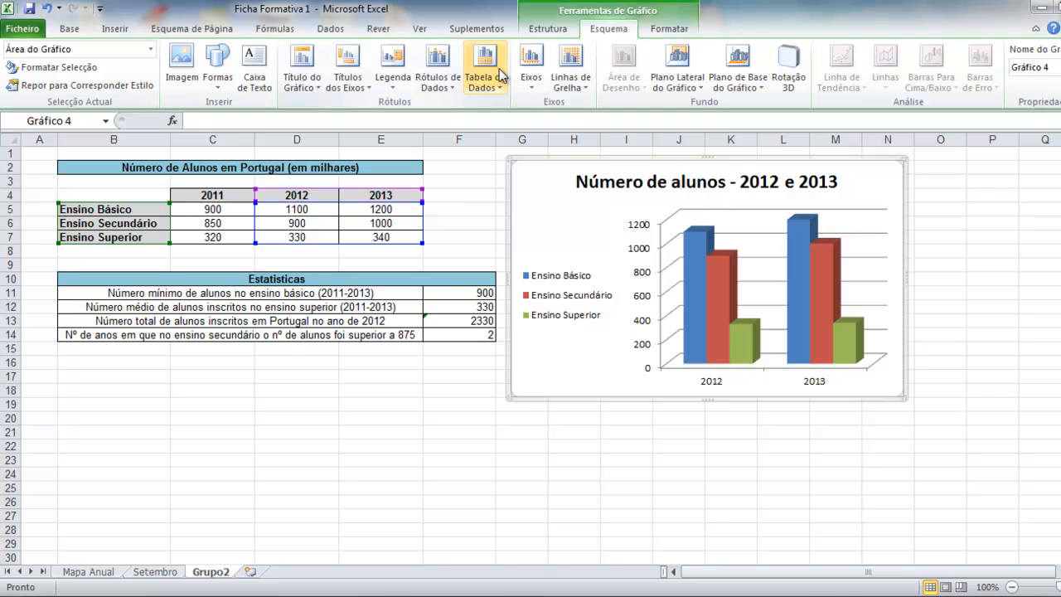
# Turn on Show Data Table under the bars, listing each level's 2012 and 2013 figures.
pyautogui.click(500, 75)
pyautogui.click(542, 159)
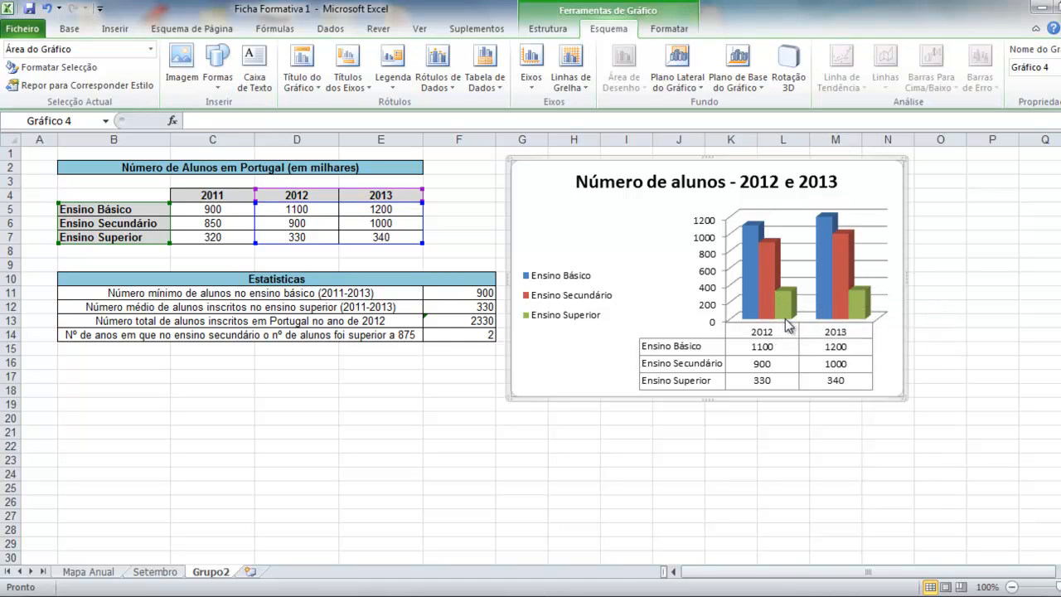
pyautogui.click(770, 270)
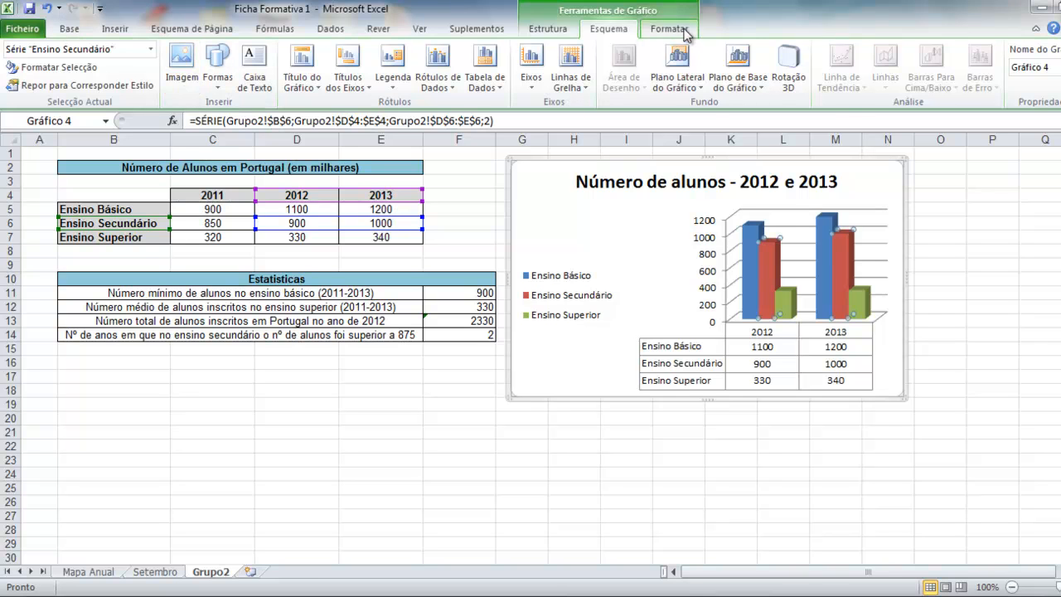
pyautogui.click(68, 30)
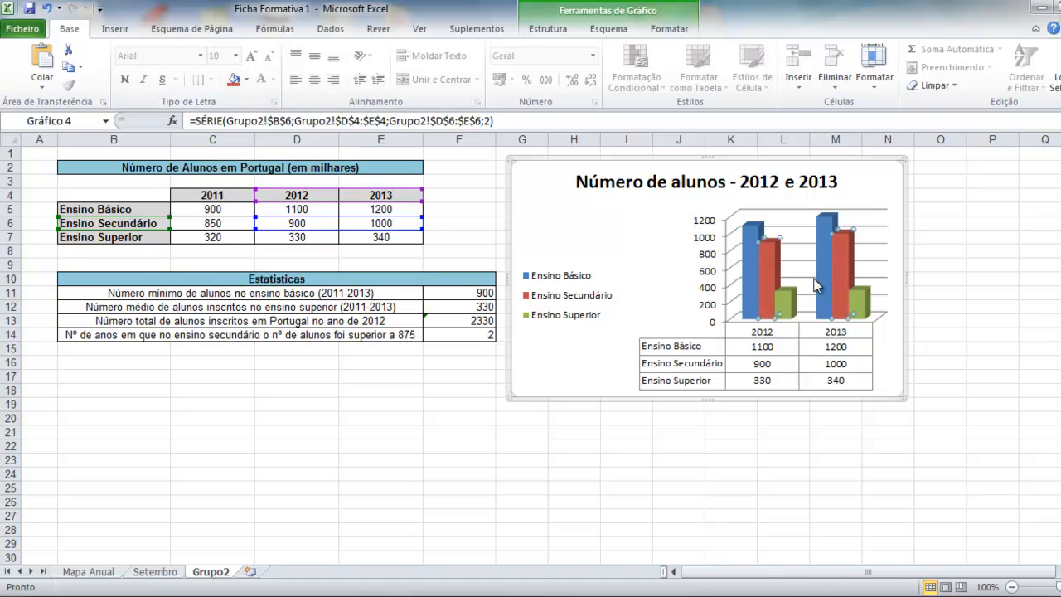
# Give the red Ensino Secundário data series a solid yellow fill.
pyautogui.rightClick(763, 268)
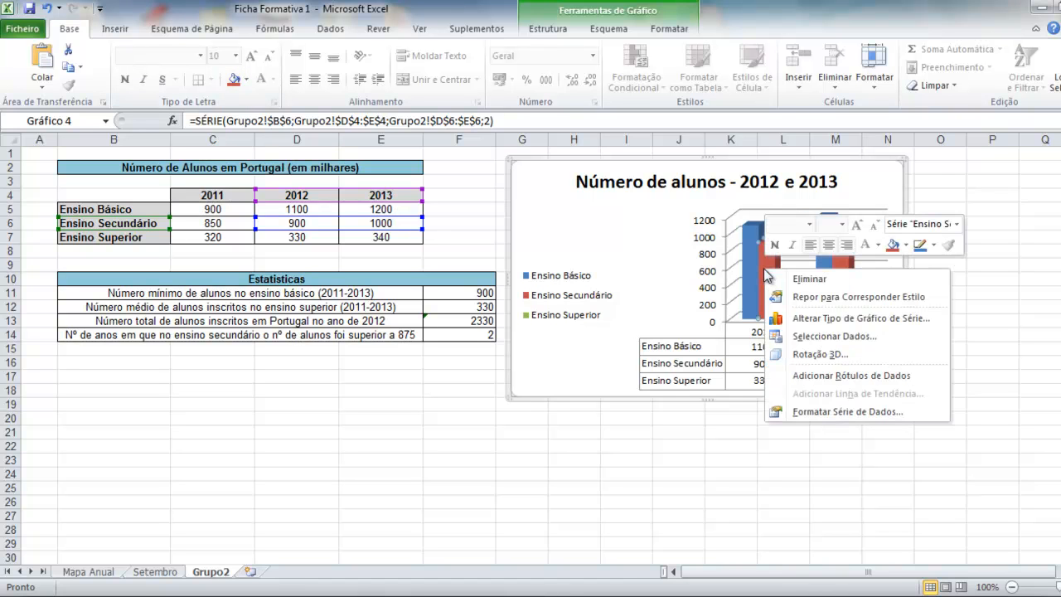
pyautogui.click(828, 411)
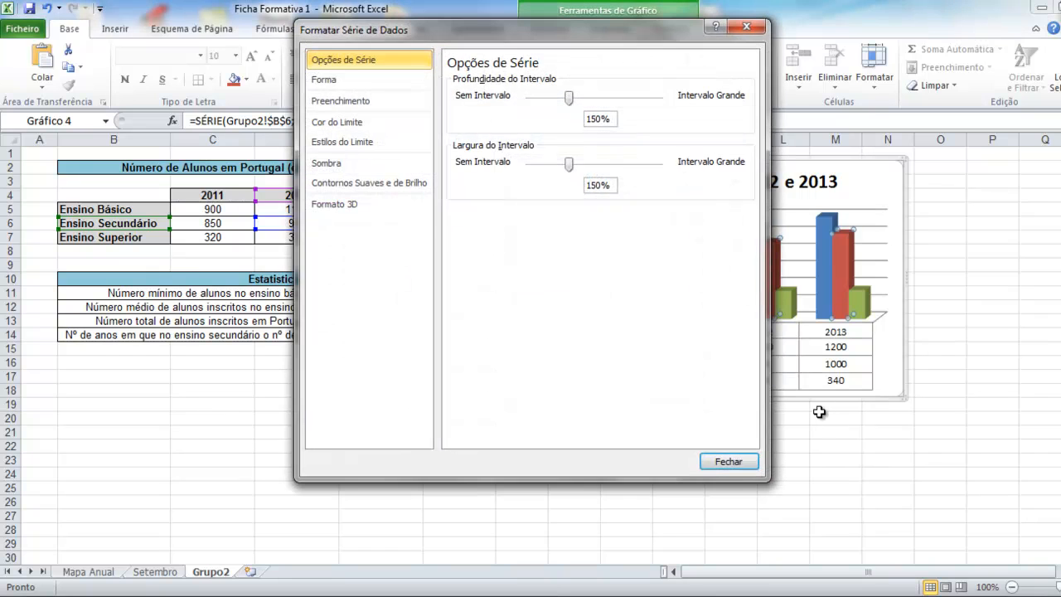
pyautogui.click(350, 108)
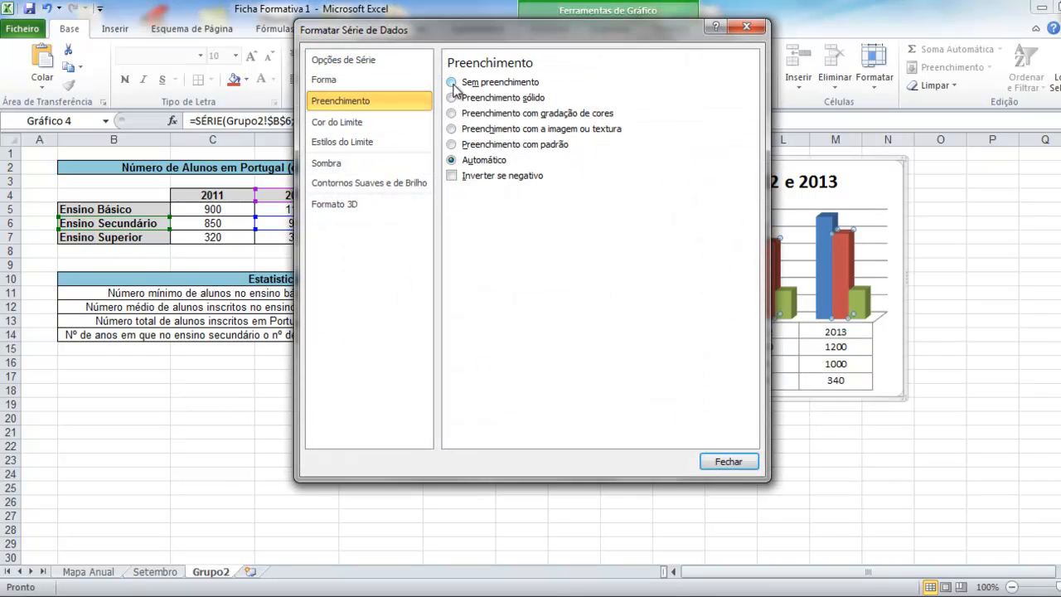
pyautogui.click(451, 145)
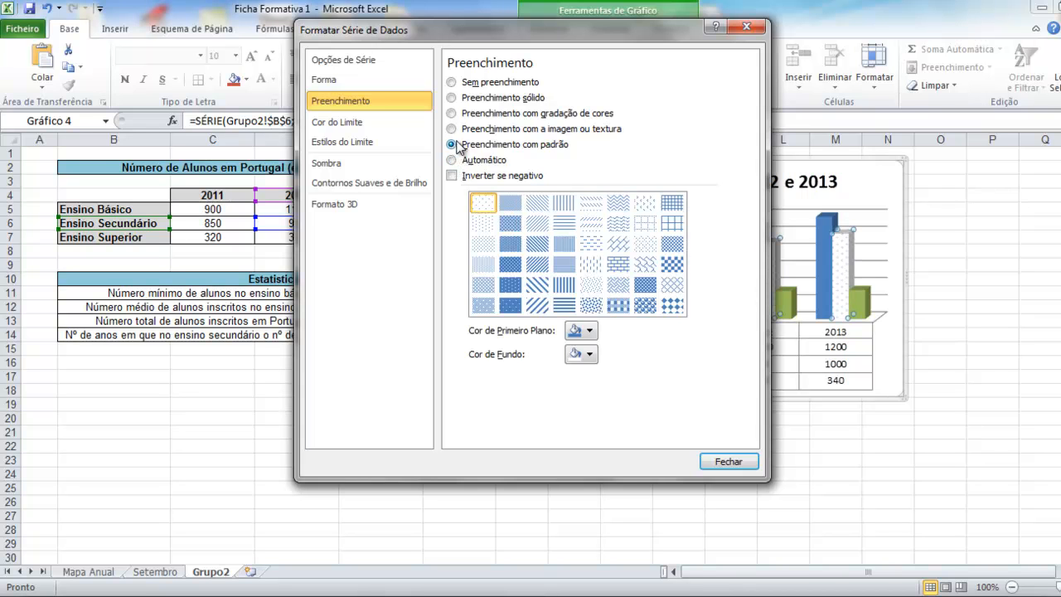
pyautogui.click(451, 98)
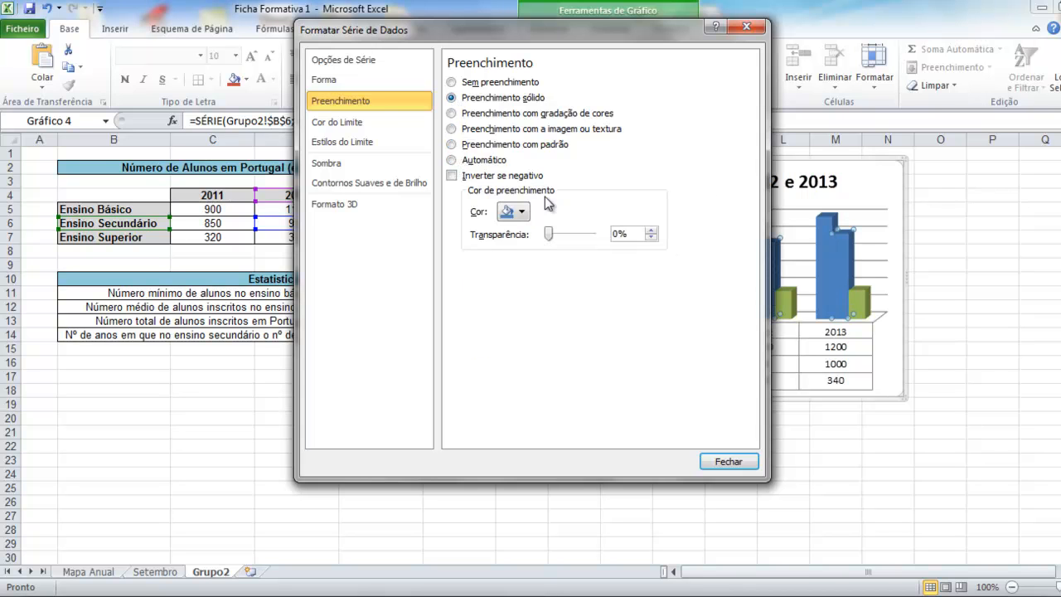
pyautogui.click(520, 213)
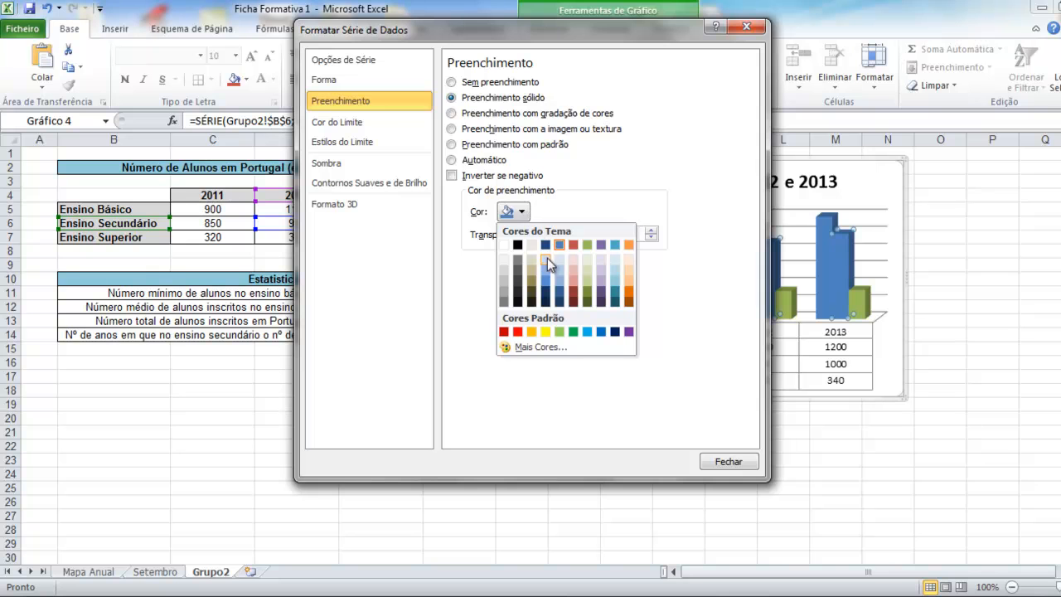
pyautogui.click(545, 331)
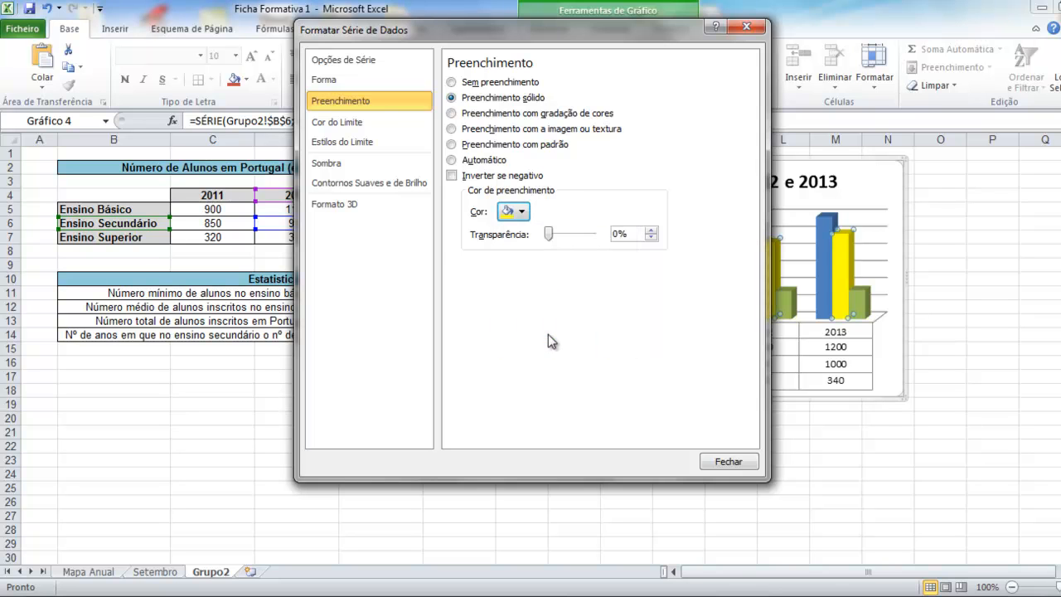
pyautogui.click(724, 467)
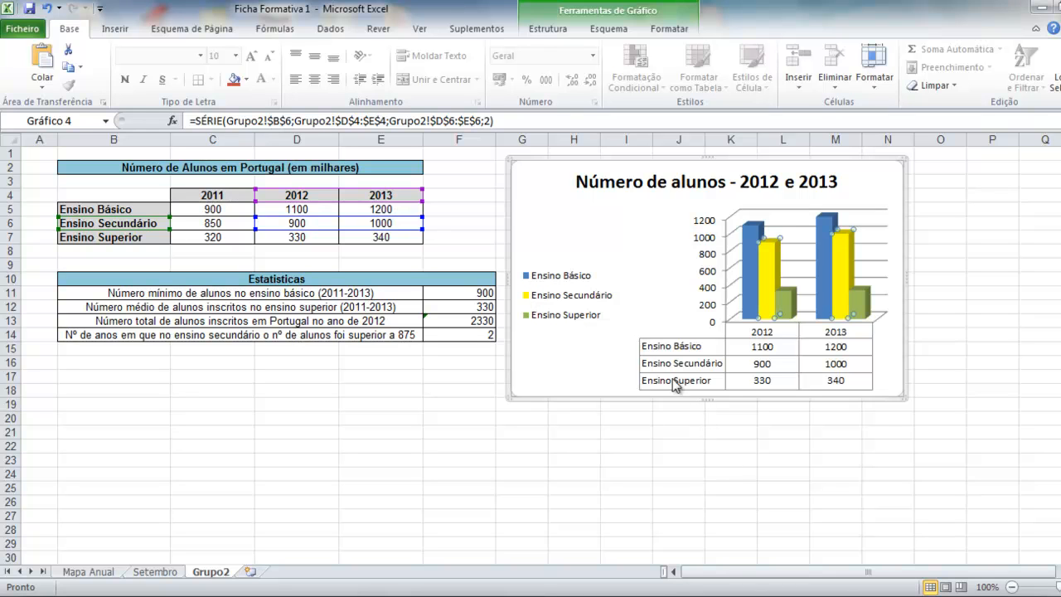
pyautogui.click(294, 403)
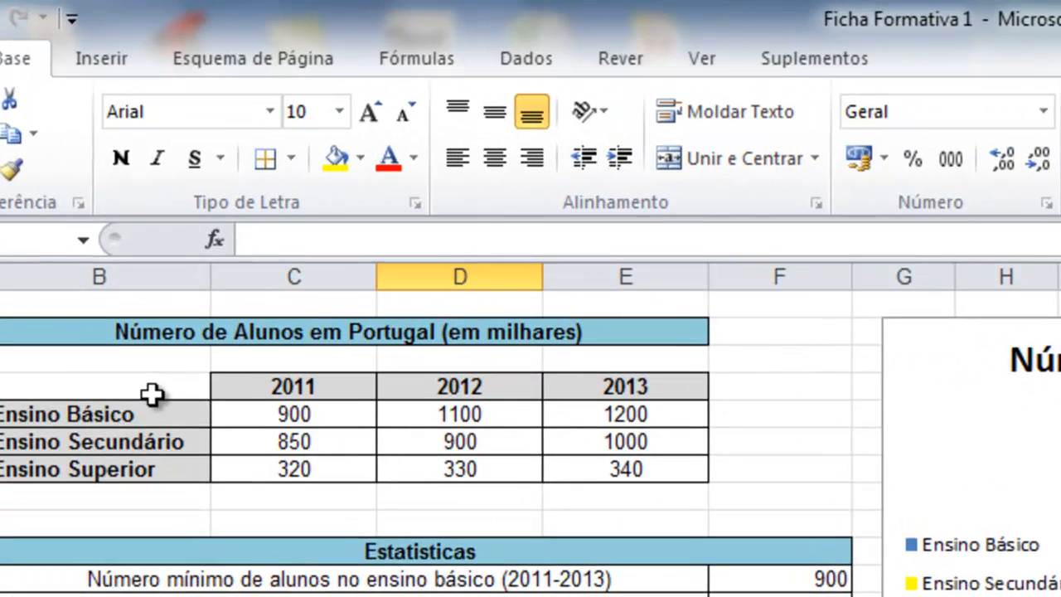
# Insert a 3D pie chart of the 2011 values in B5:C7 and drag it down-left.
pyautogui.moveTo(152, 394); pyautogui.dragTo(289, 468)
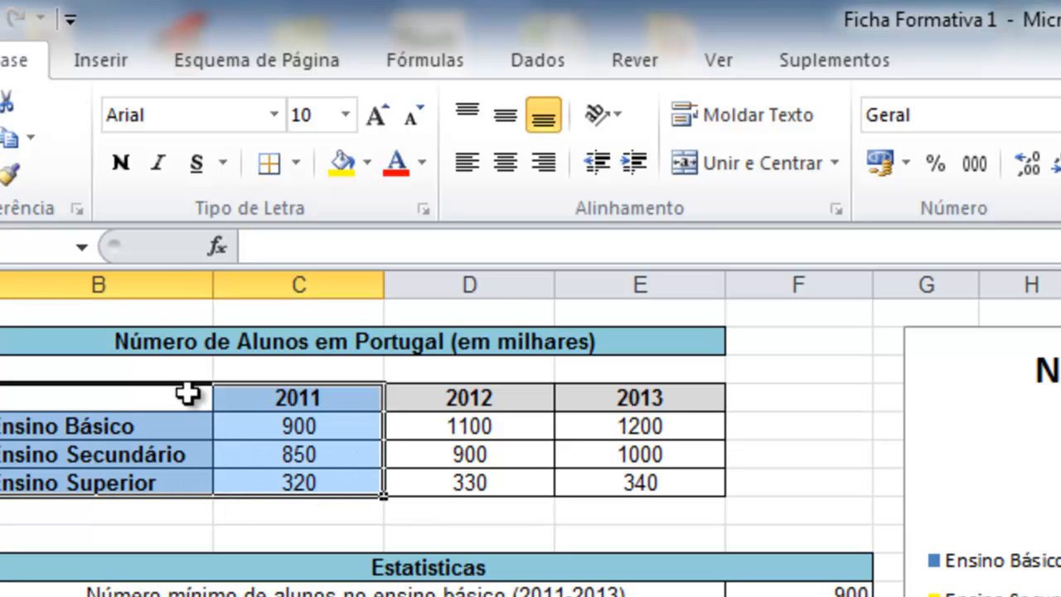
pyautogui.moveTo(171, 426); pyautogui.dragTo(286, 482)
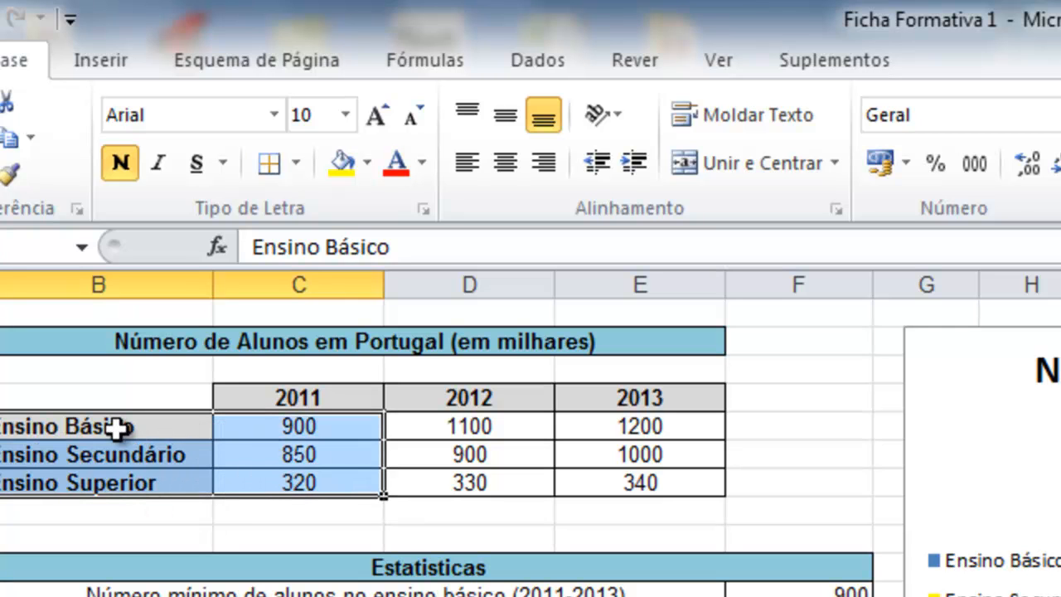
pyautogui.click(104, 59)
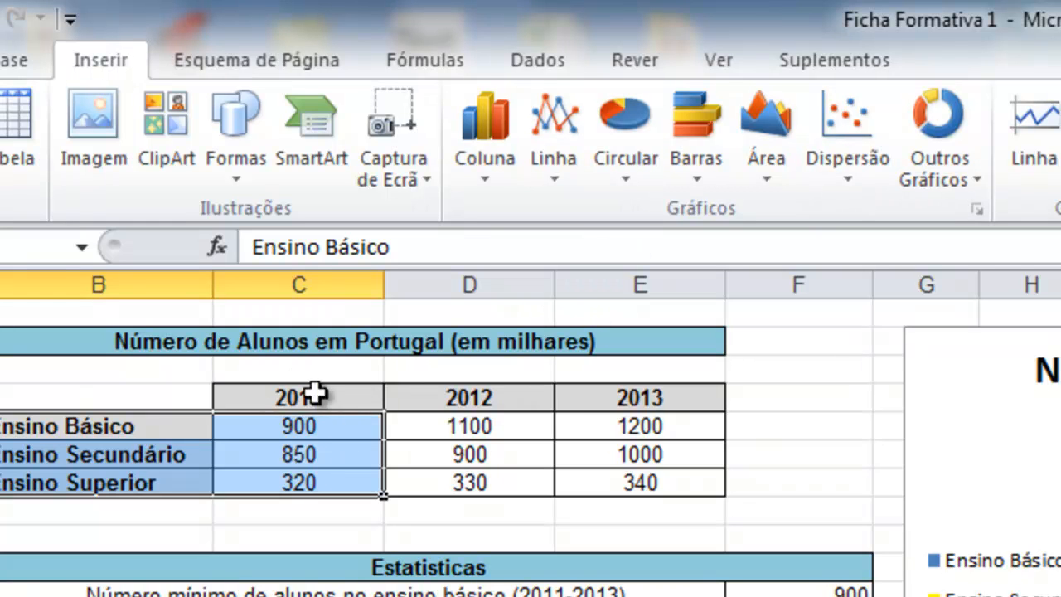
pyautogui.click(617, 132)
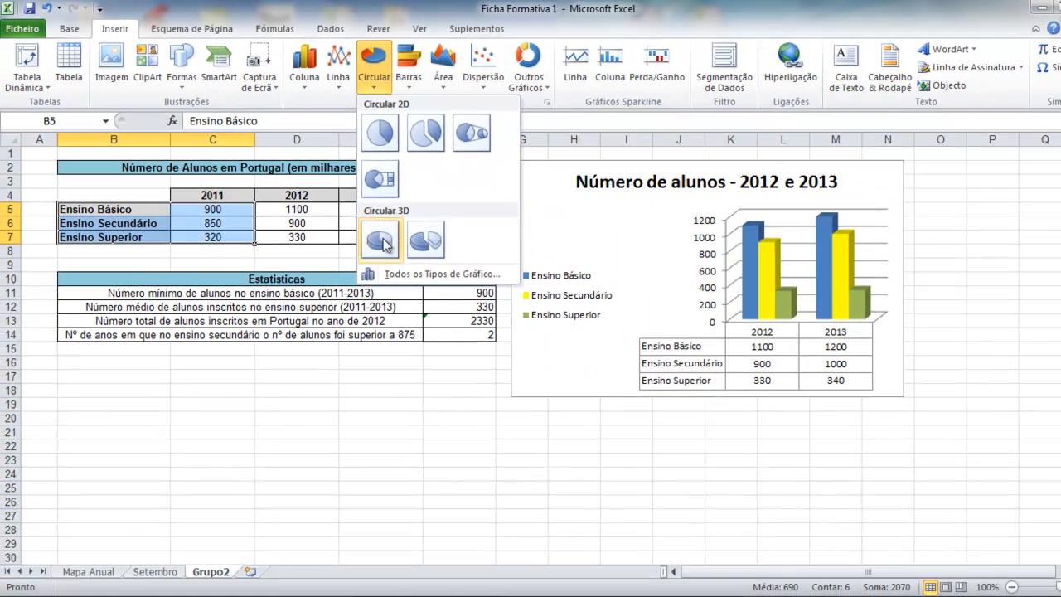
pyautogui.click(463, 319)
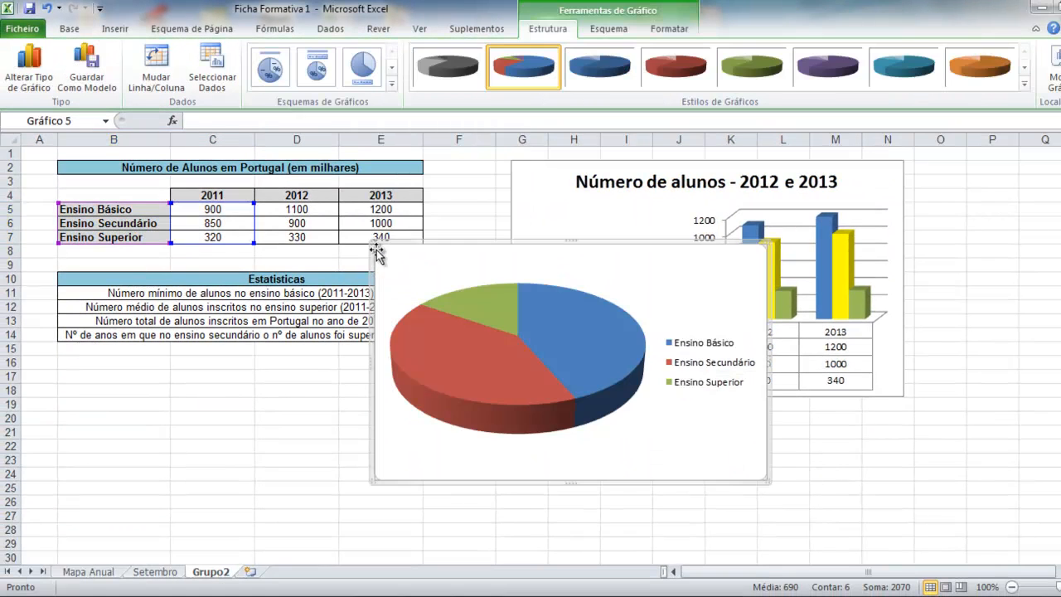
pyautogui.moveTo(552, 303)
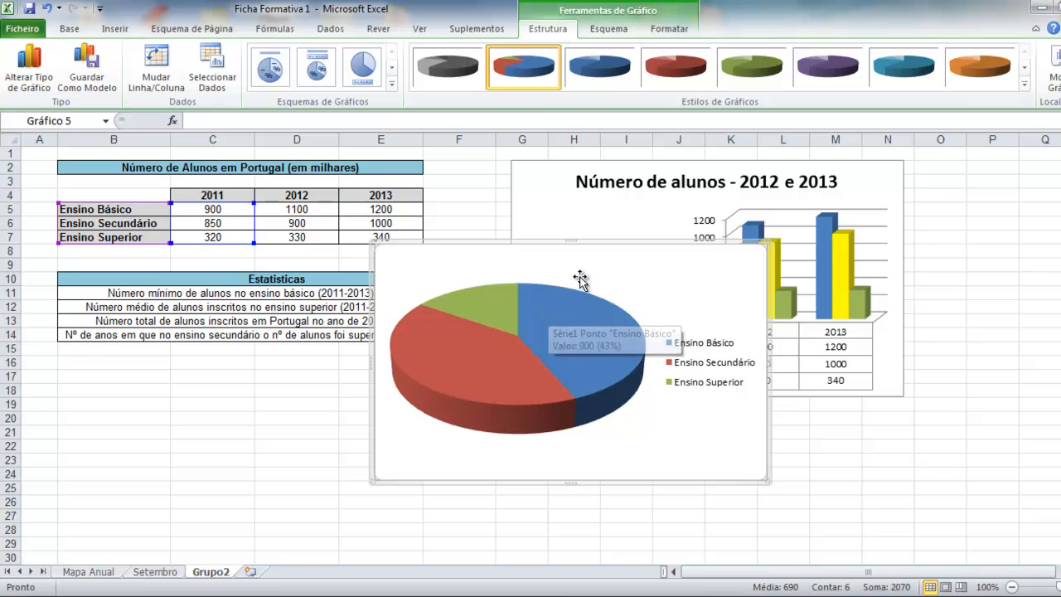
pyautogui.moveTo(592, 246); pyautogui.dragTo(430, 284)
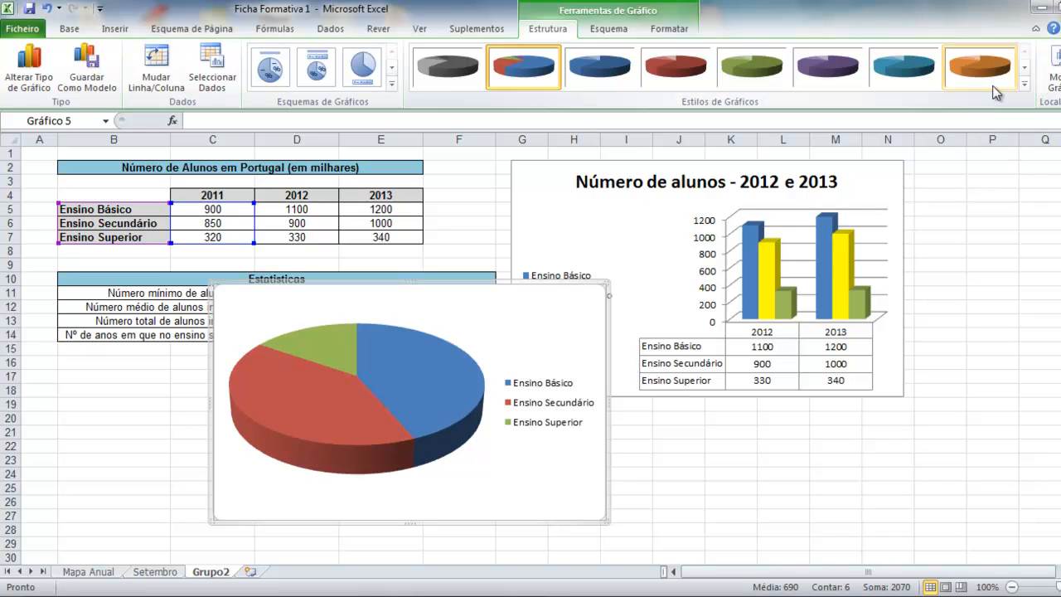
# Move the pie chart to a new chart sheet named Alunos2011.
pyautogui.click(1051, 71)
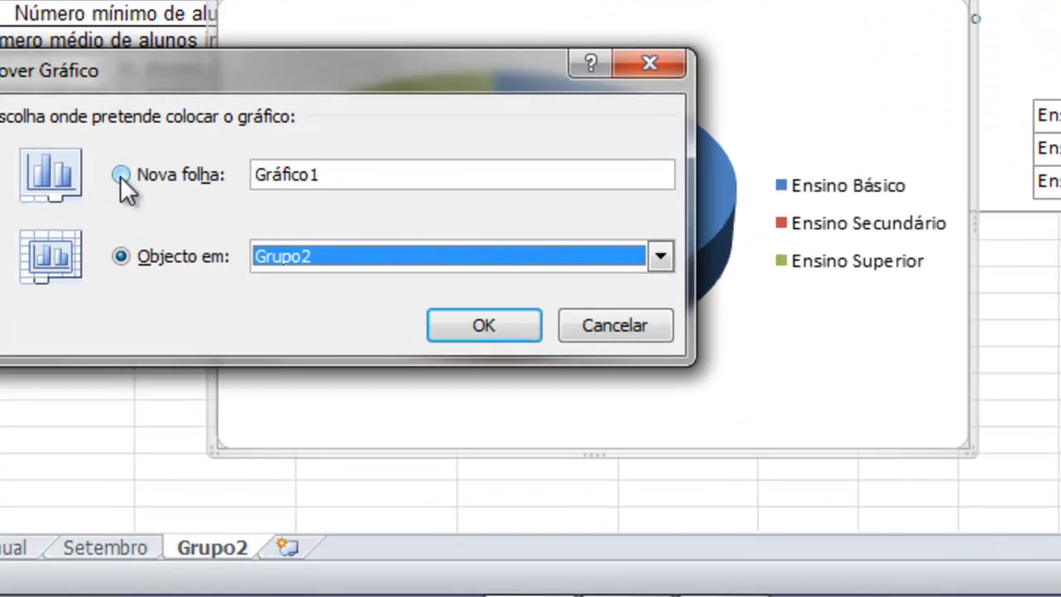
pyautogui.click(161, 378)
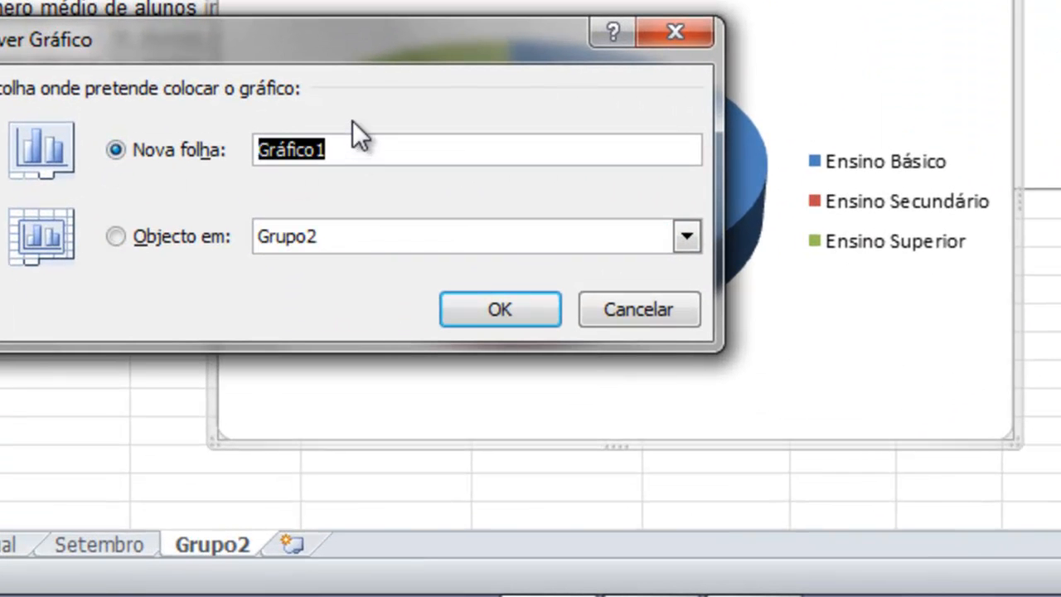
pyautogui.write('Alunos')
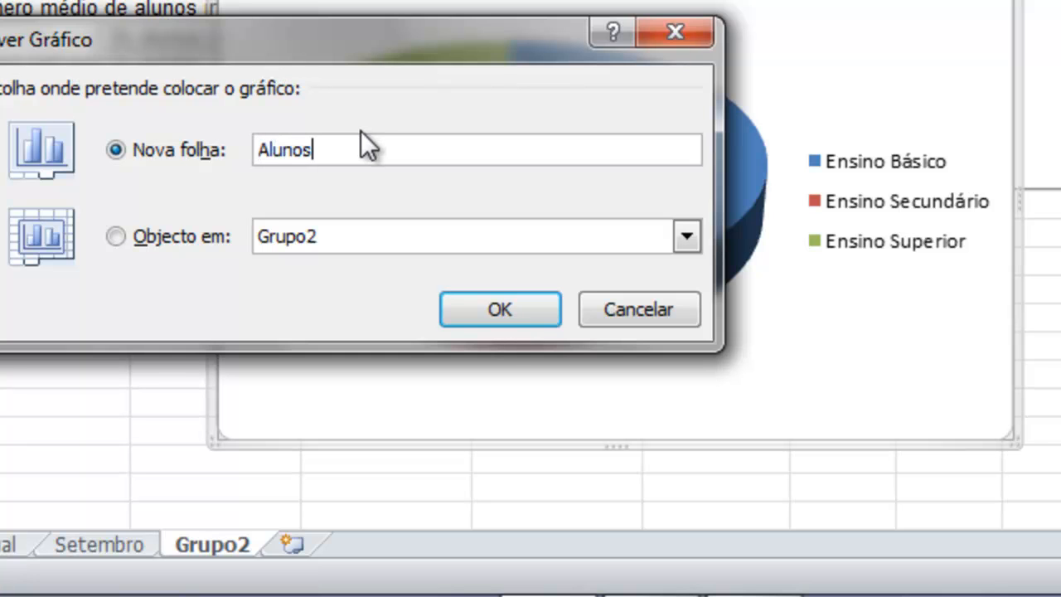
pyautogui.write('2011')
pyautogui.click(489, 314)
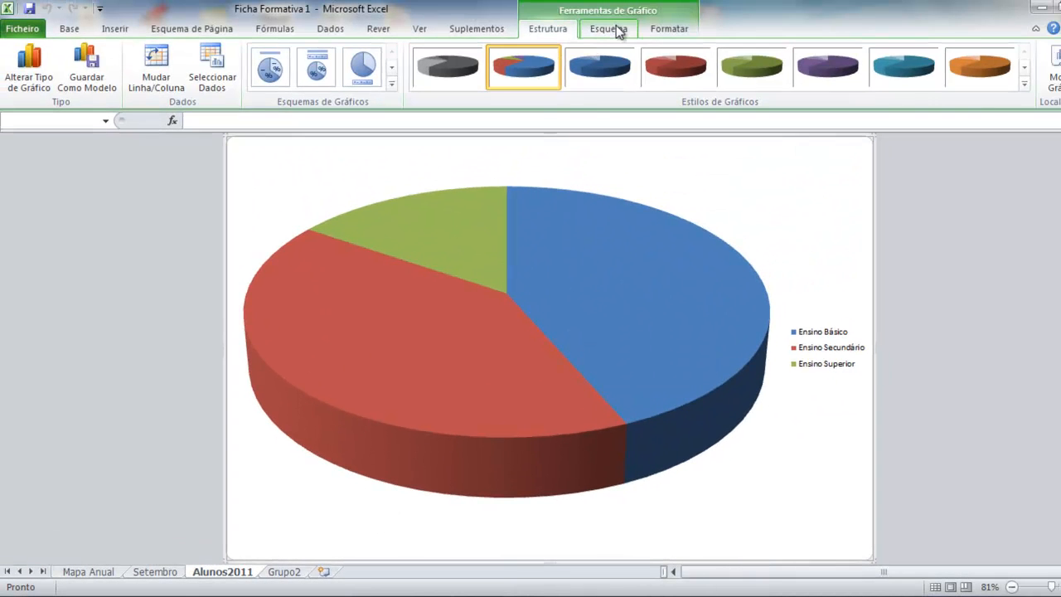
pyautogui.click(614, 30)
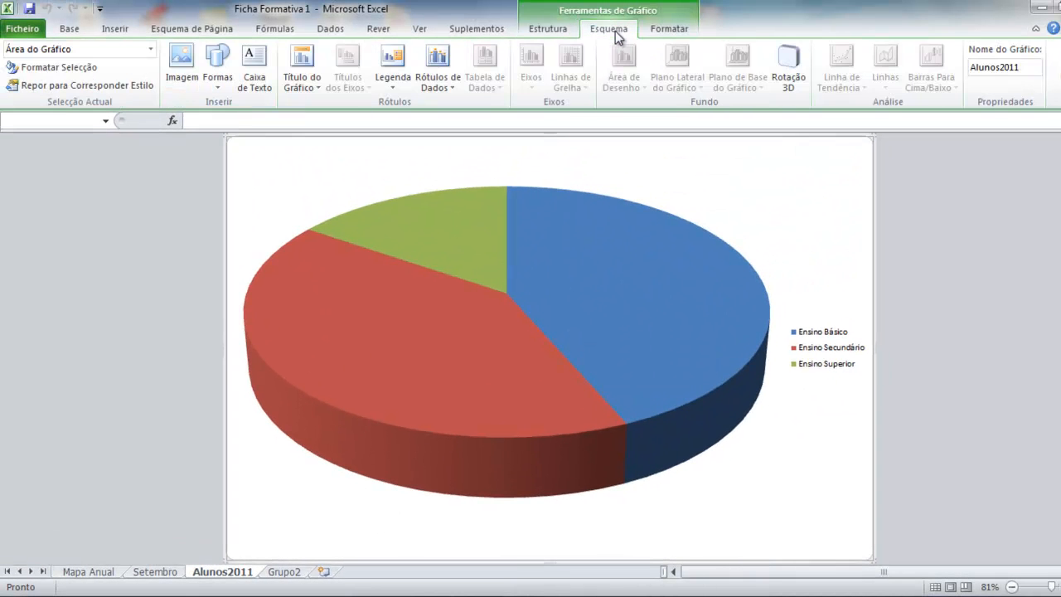
pyautogui.click(442, 85)
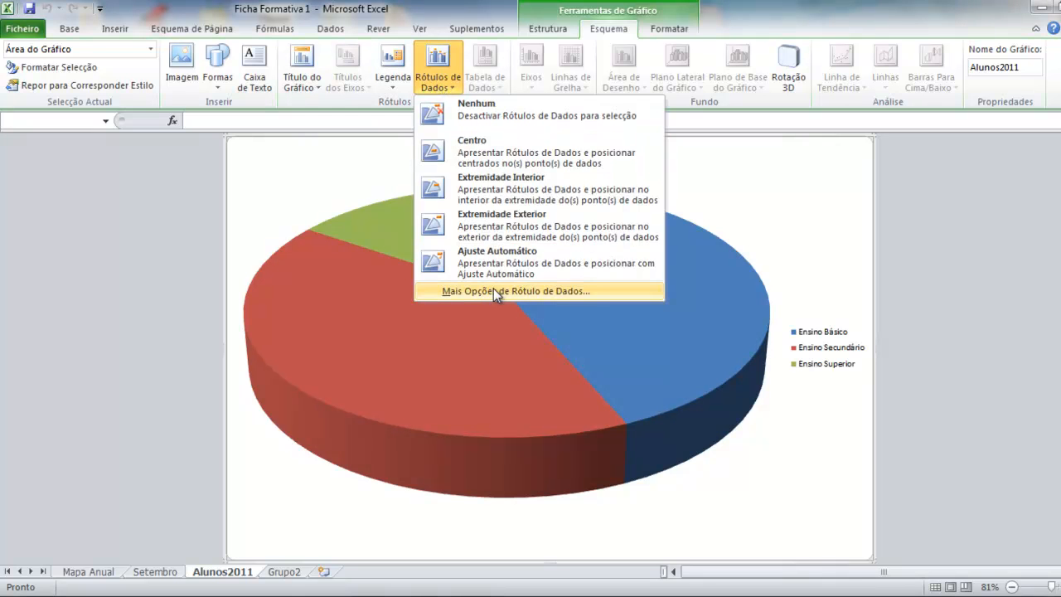
pyautogui.rightClick(607, 346)
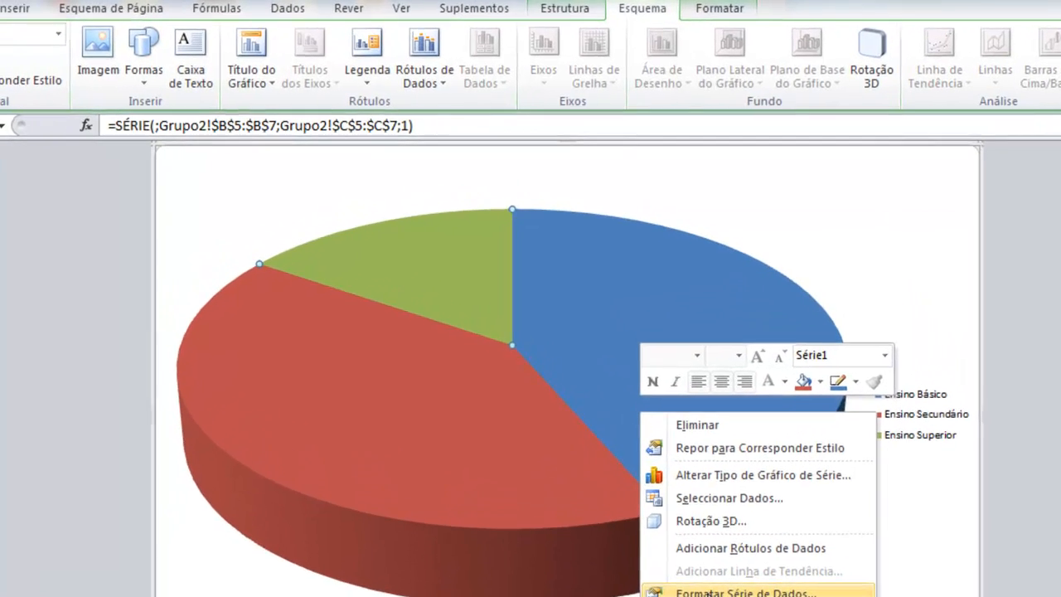
pyautogui.click(745, 591)
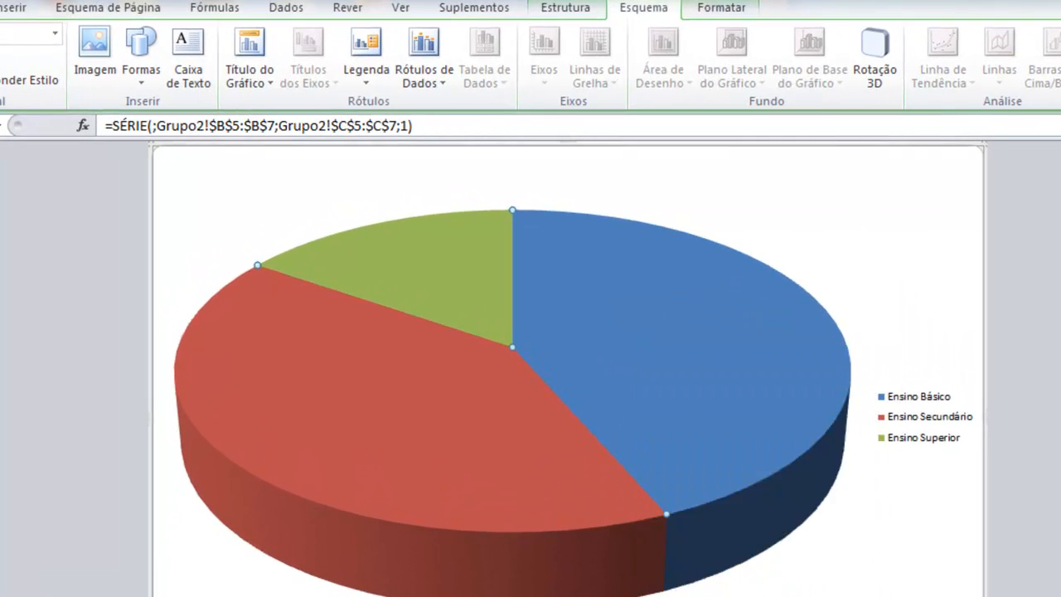
pyautogui.click(317, 86)
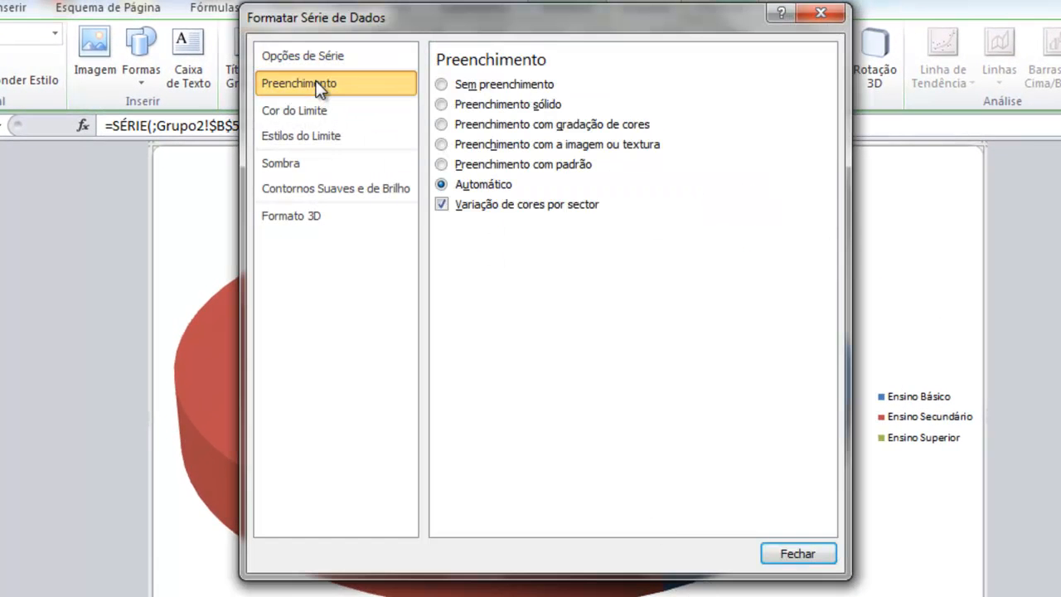
pyautogui.click(317, 110)
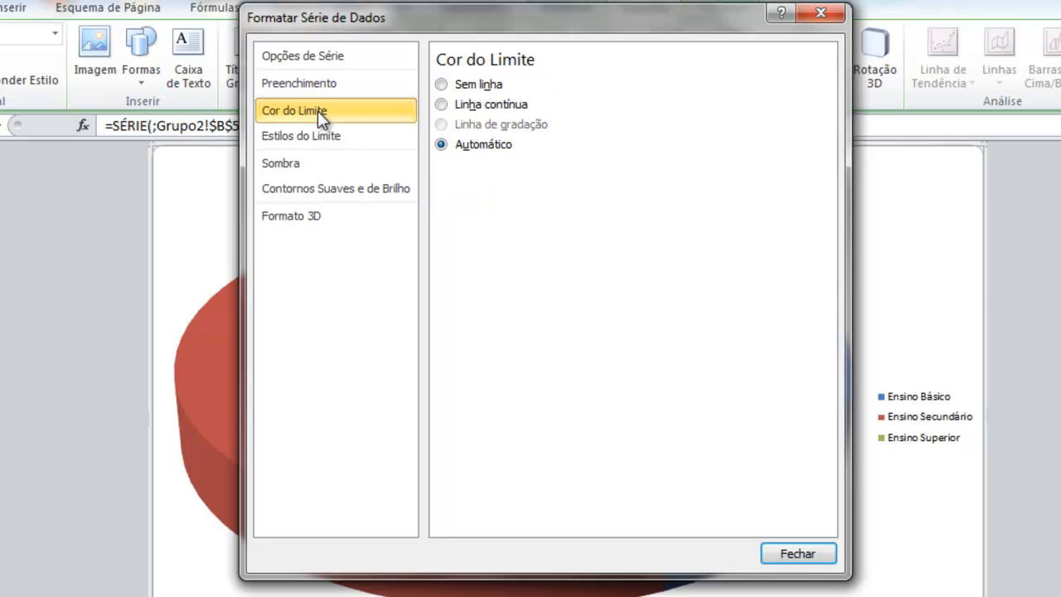
pyautogui.click(323, 133)
pyautogui.click(303, 168)
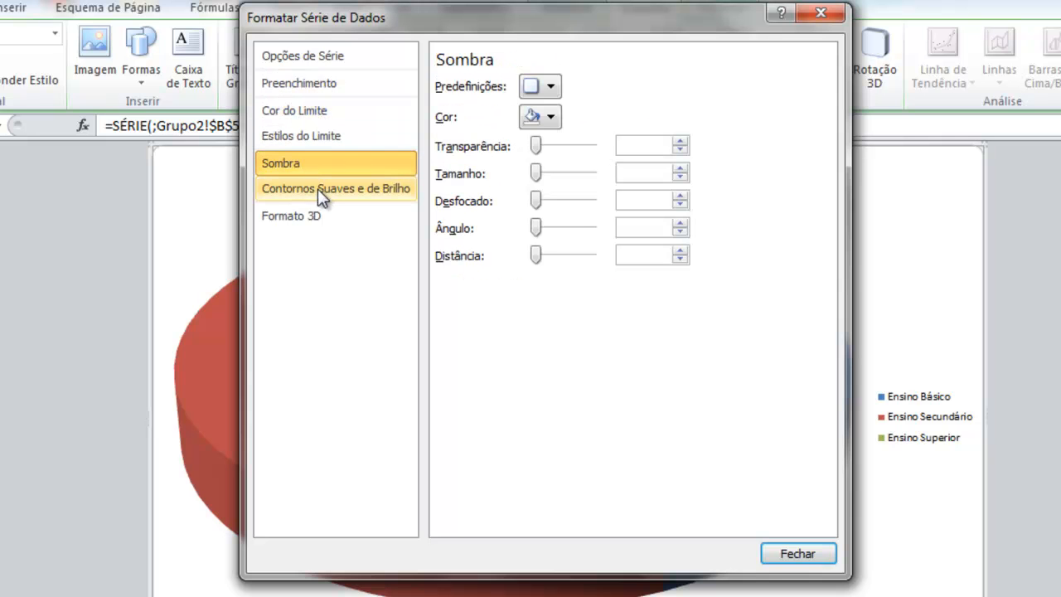
pyautogui.click(319, 189)
pyautogui.click(317, 222)
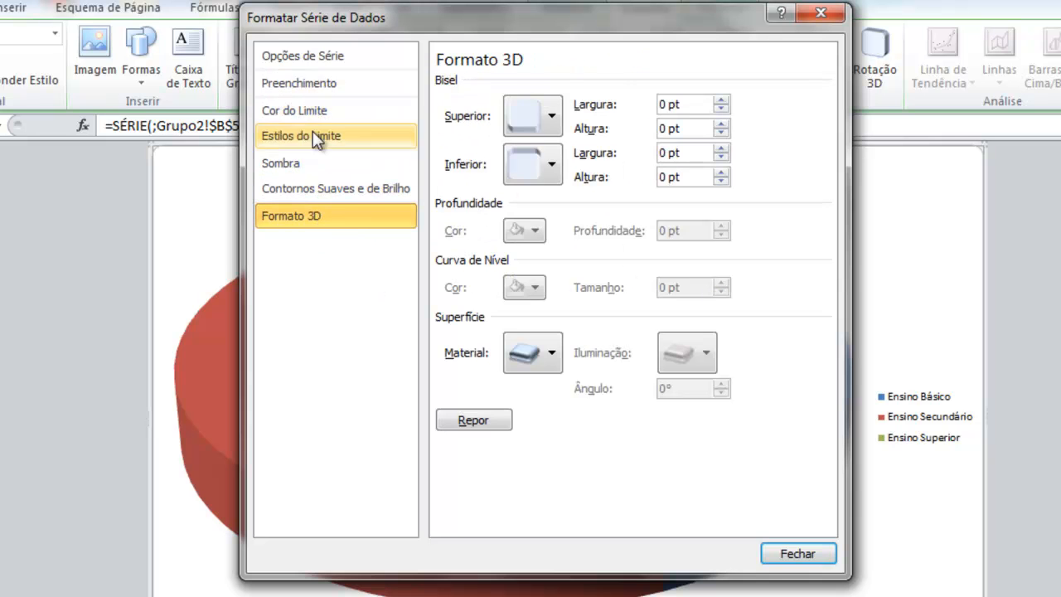
pyautogui.click(313, 59)
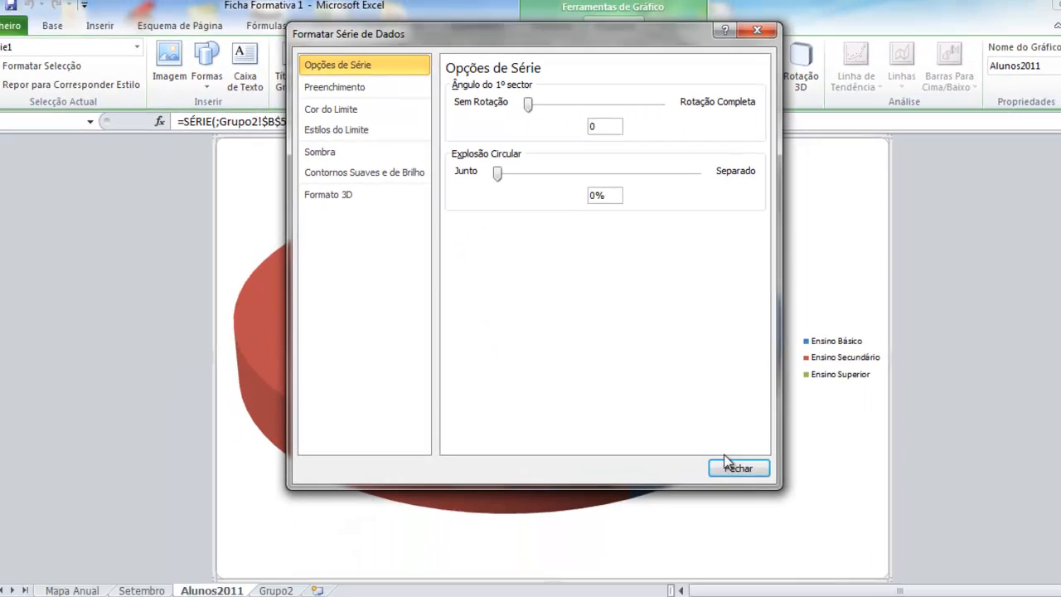
pyautogui.click(729, 453)
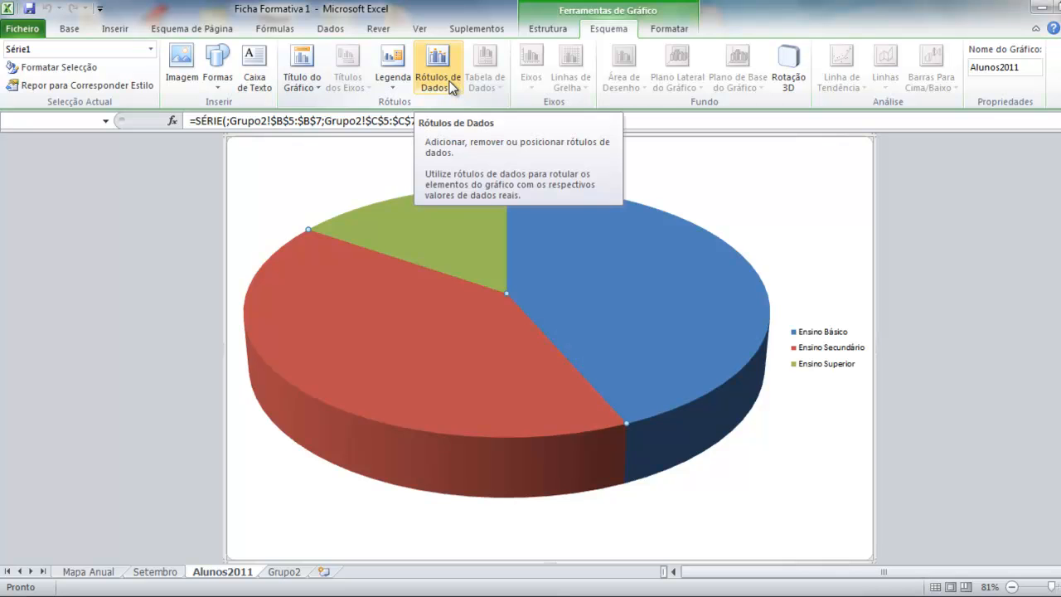
# Show Percentagem data labels on the pie slices, then go to the Setembro sheet.
pyautogui.click(452, 88)
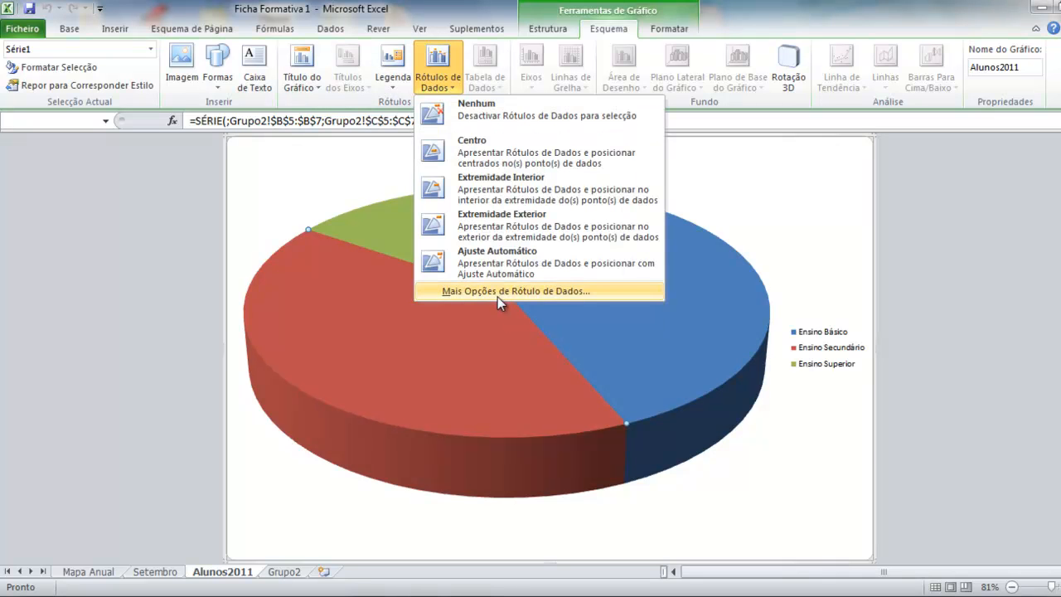
pyautogui.click(522, 292)
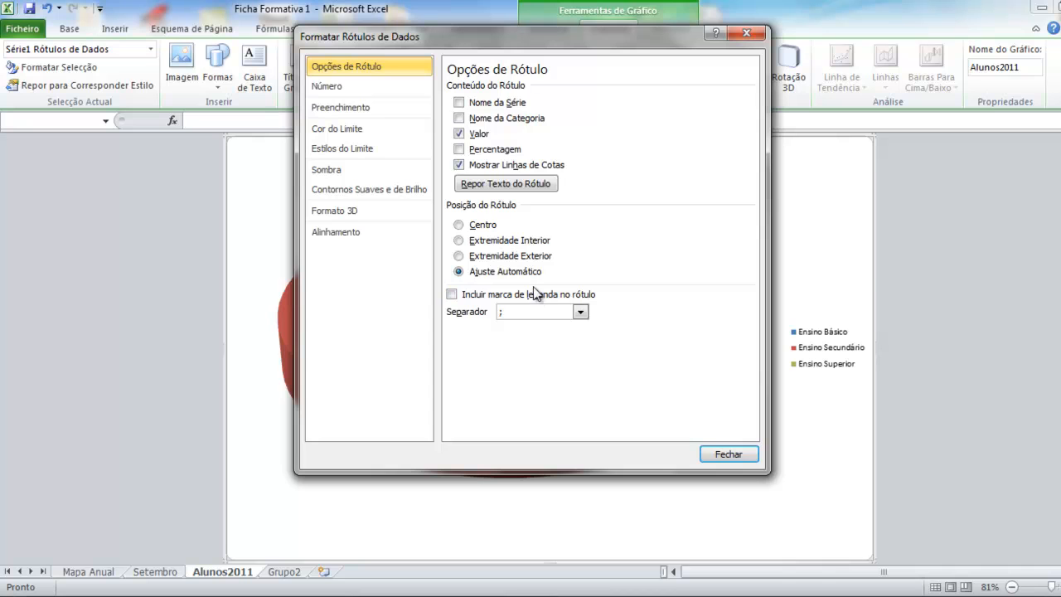
pyautogui.click(459, 150)
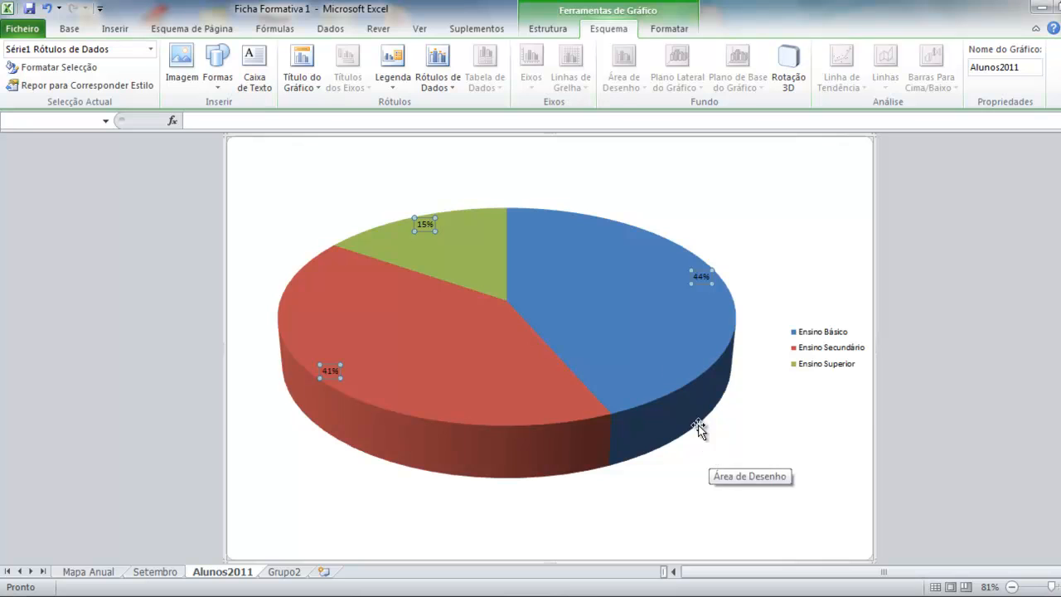
pyautogui.click(558, 272)
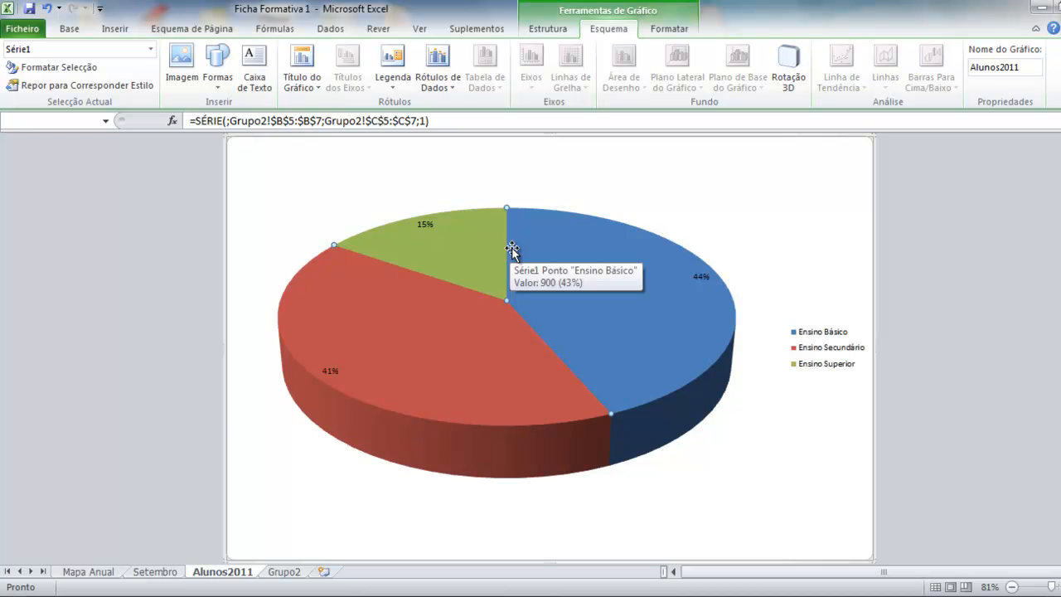
pyautogui.click(162, 575)
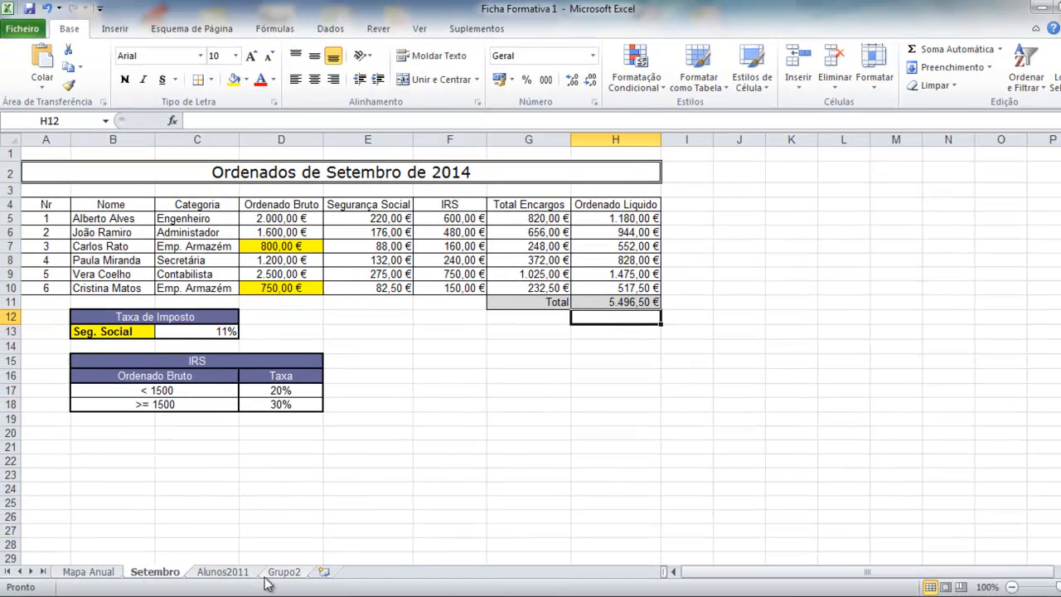
# Return to the Grupo2 sheet and select cell D9.
pyautogui.click(268, 573)
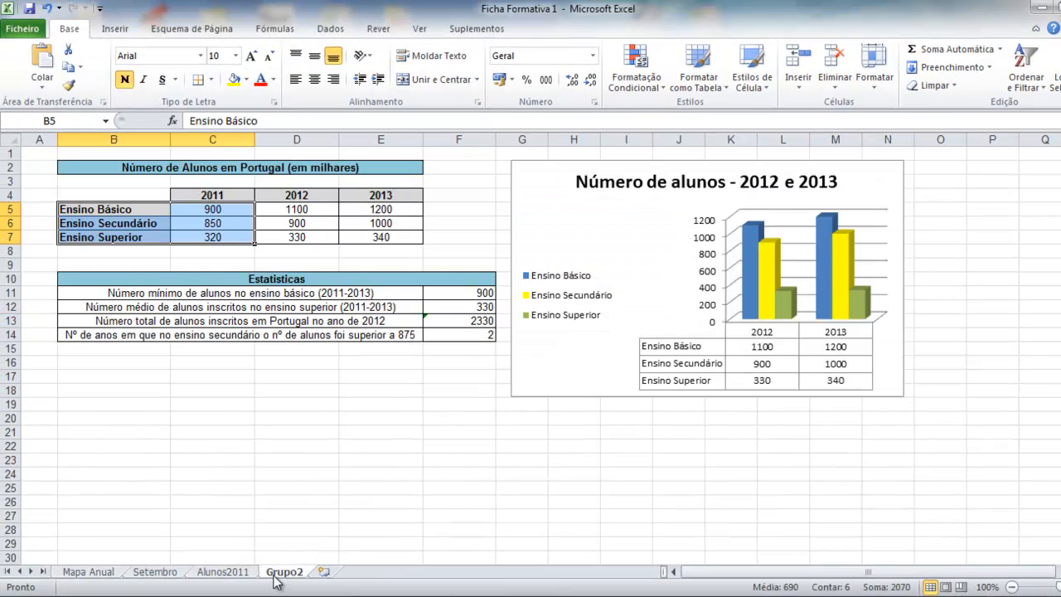
pyautogui.click(283, 261)
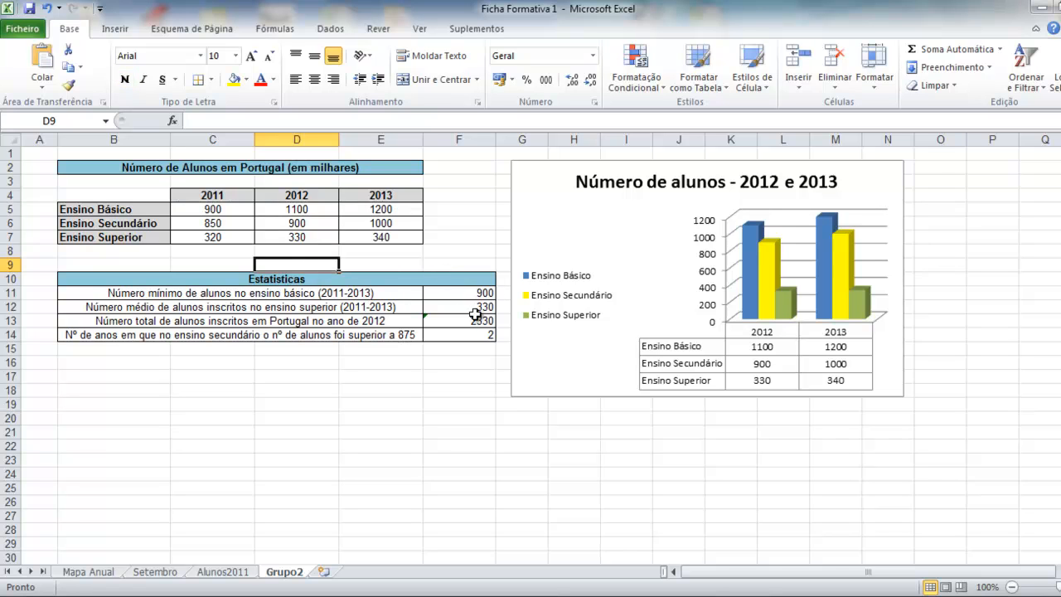